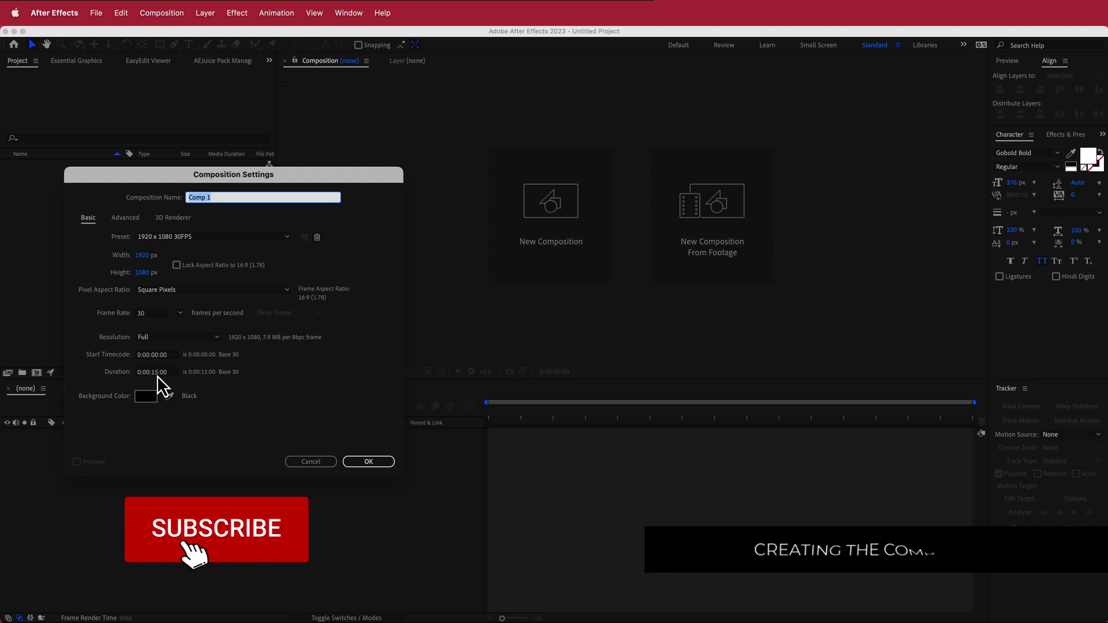
Create Comp 1 at 1920×1080, 30 fps, with a 0:00:15:00 duration
left_click(371, 463)
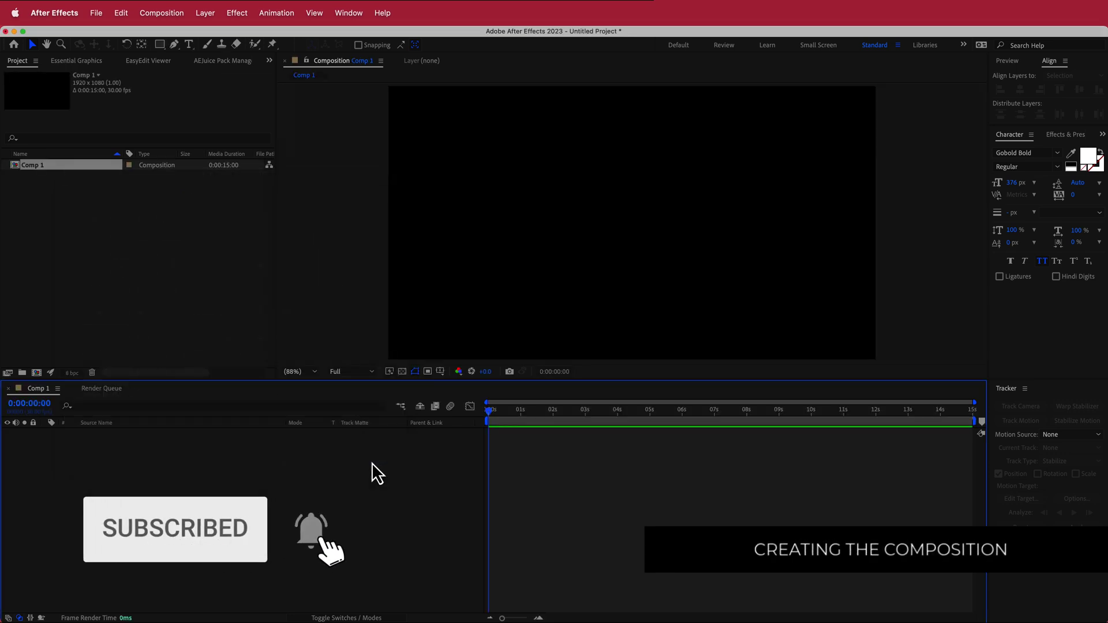
Add a new solid layer named Particular to the timeline
right_click(396, 435)
mouse_move(416, 442)
left_click(584, 475)
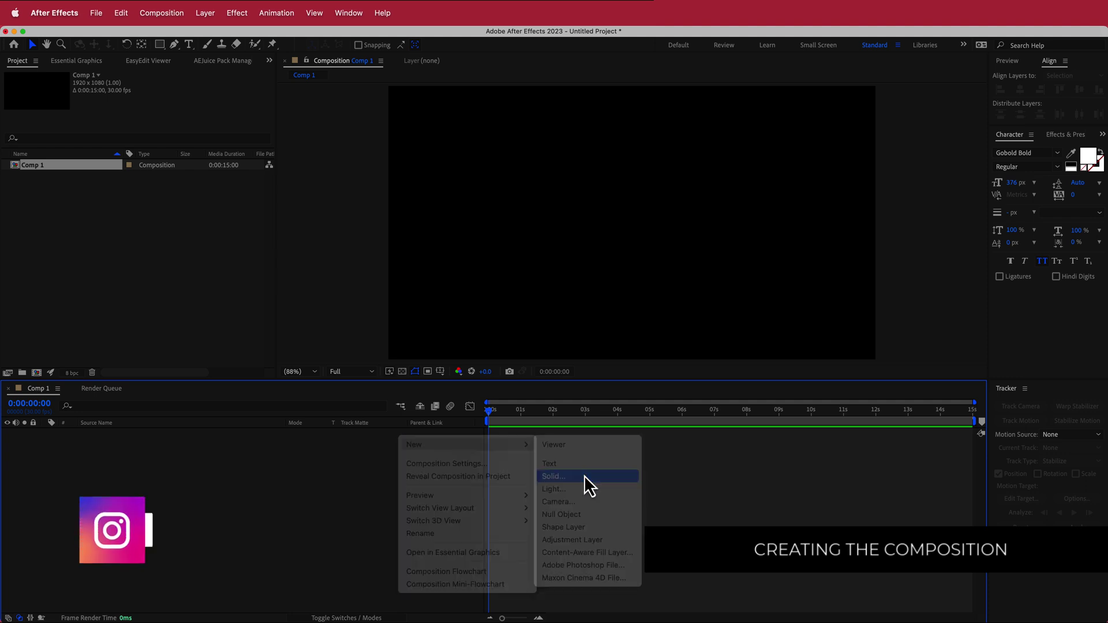
type("Particular")
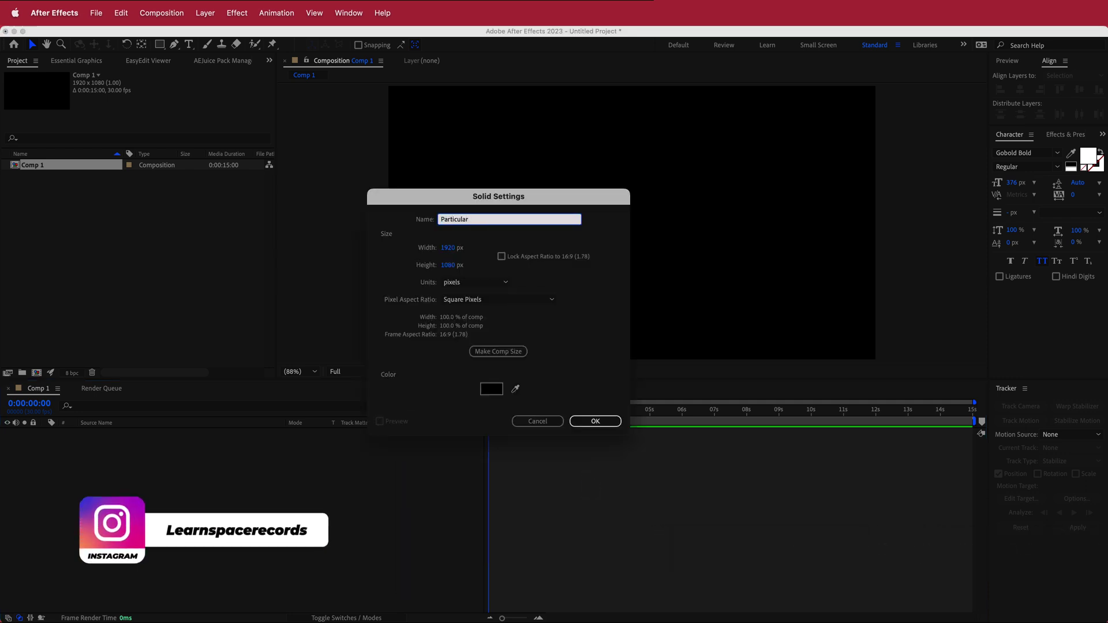
key("Return")
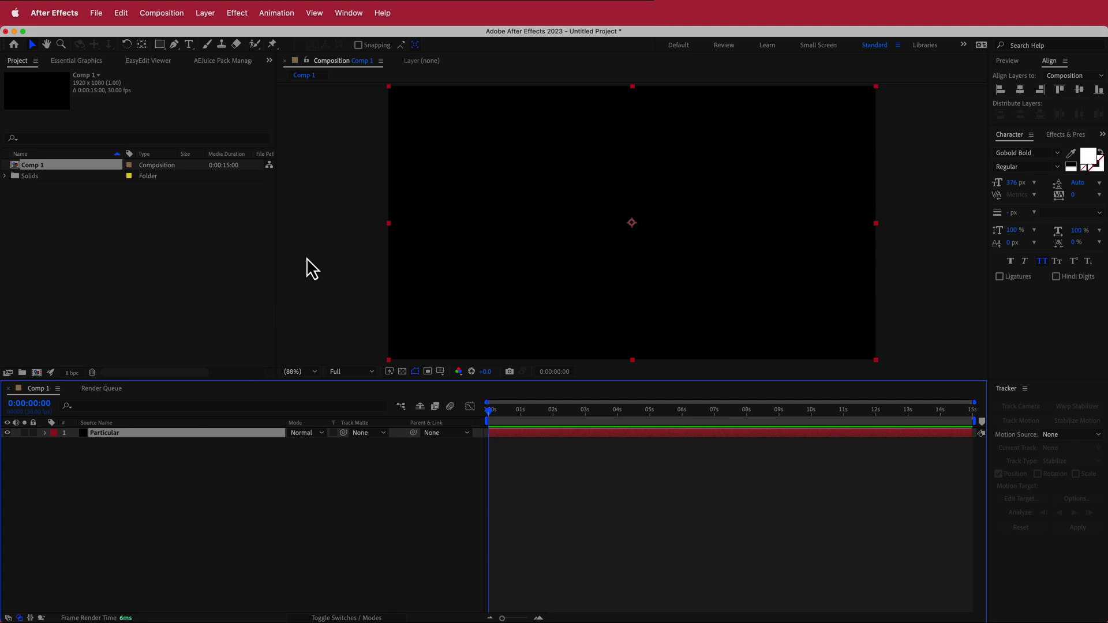
Apply Trapcode Particular to the solid through the effect search
key("ctrl+space")
type("par")
key("Return")
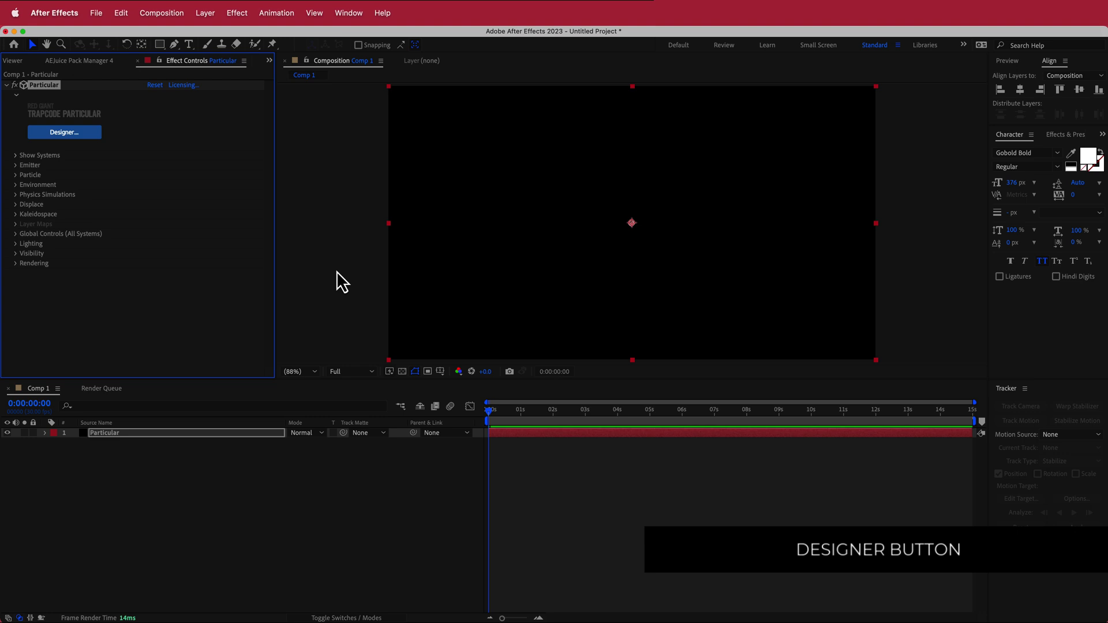
In the Particular Designer preferences, change Acceleration from CPU to GPU
left_click(62, 134)
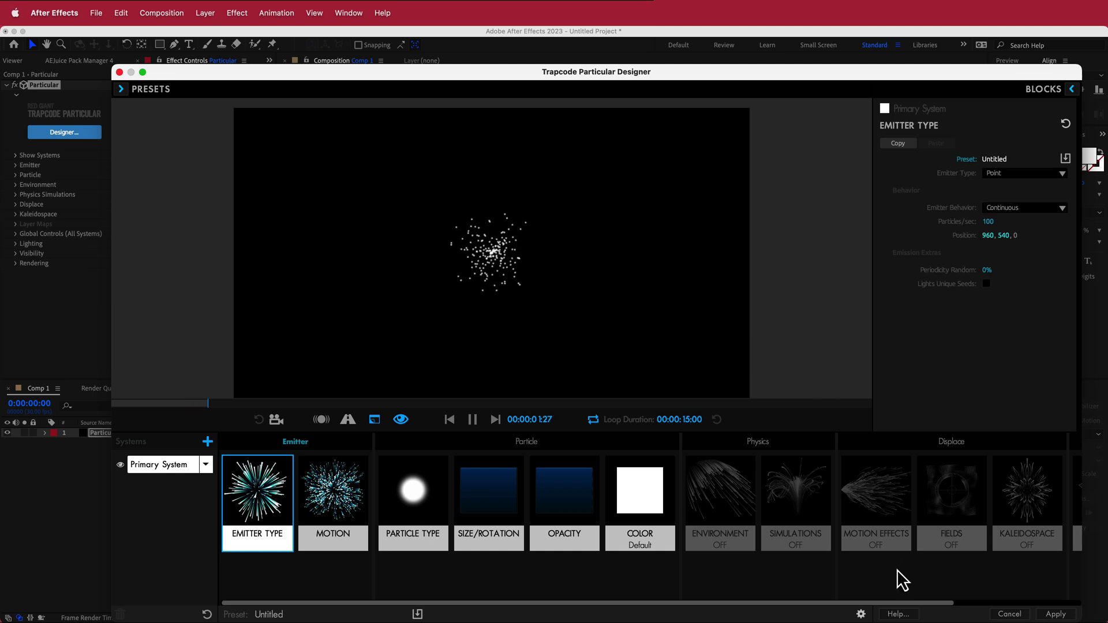
left_click(861, 614)
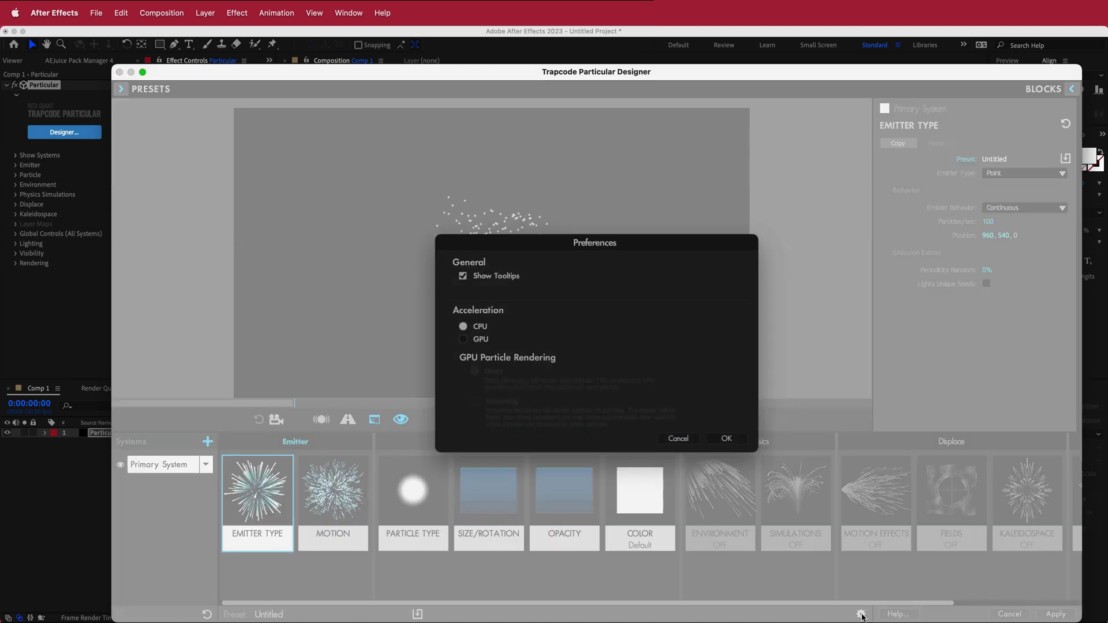
left_click(466, 340)
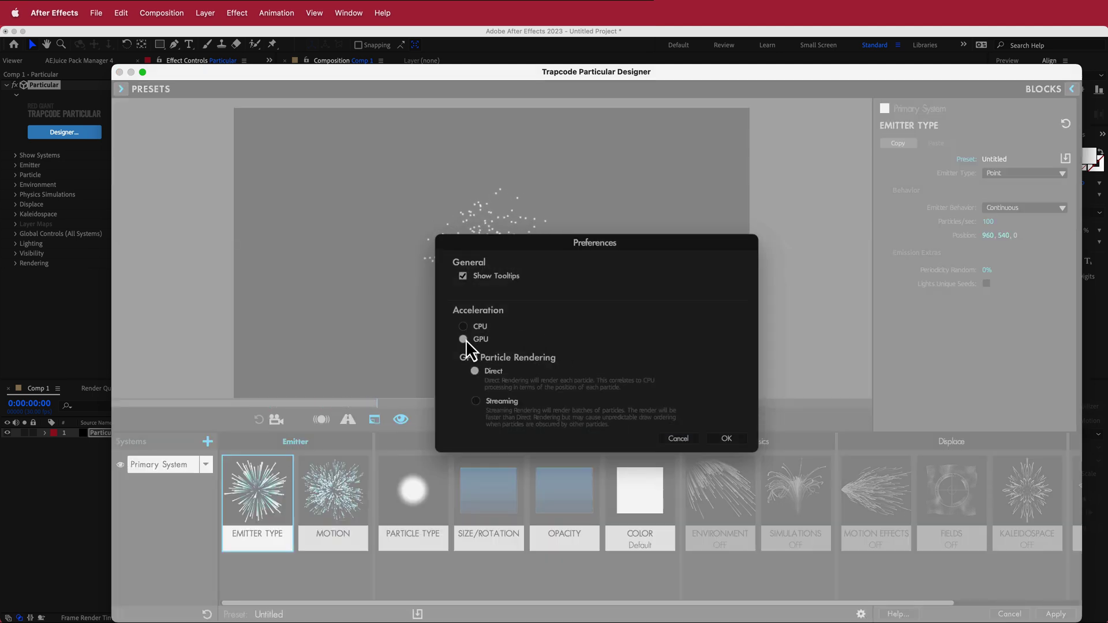
left_click(724, 439)
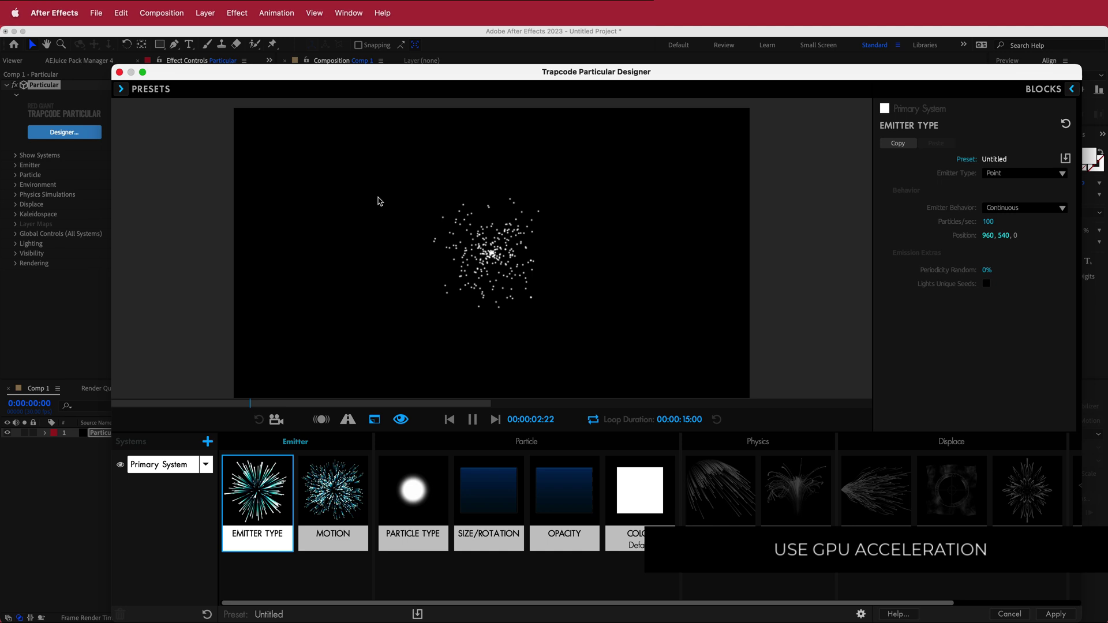
Browse the system presets, trying Phantom Trail and Purple Vapor Trail
left_click(151, 92)
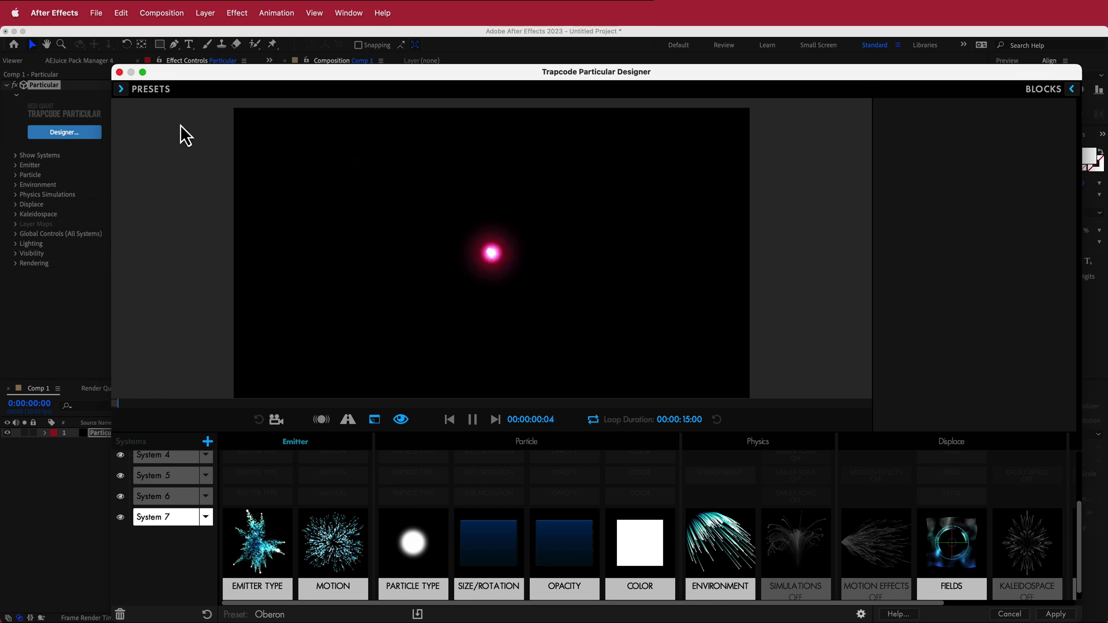
left_click(141, 90)
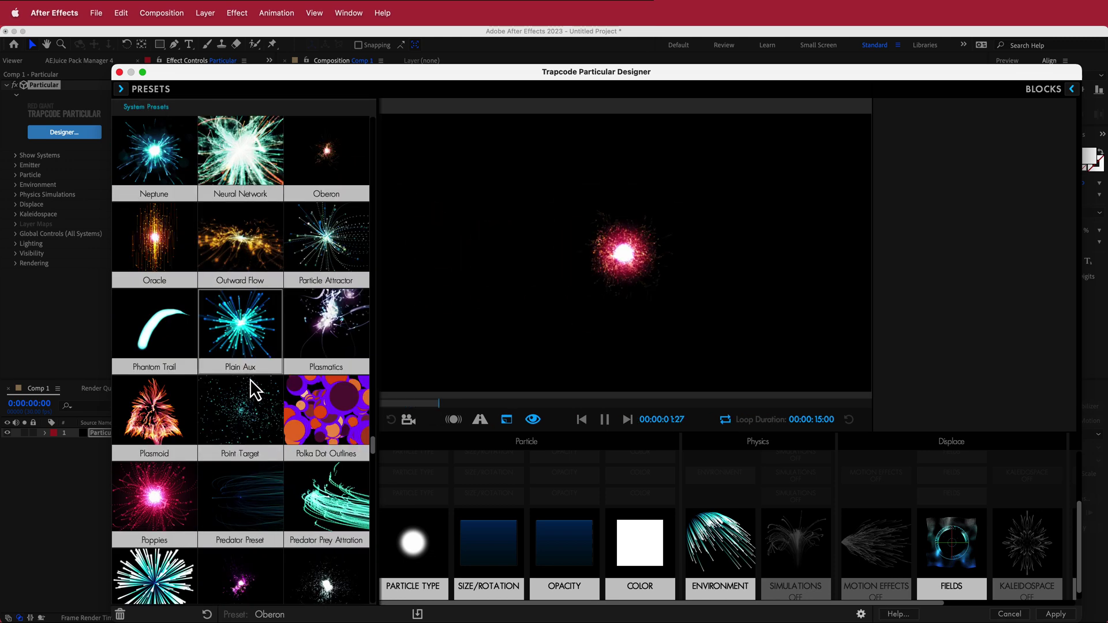
left_click(180, 354)
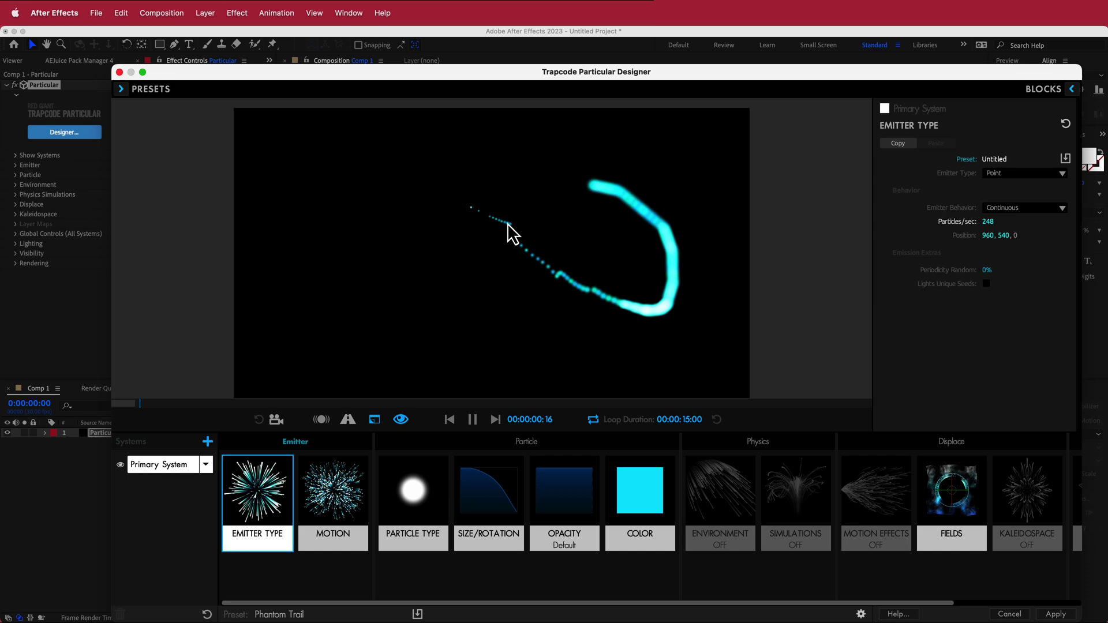
left_click(140, 90)
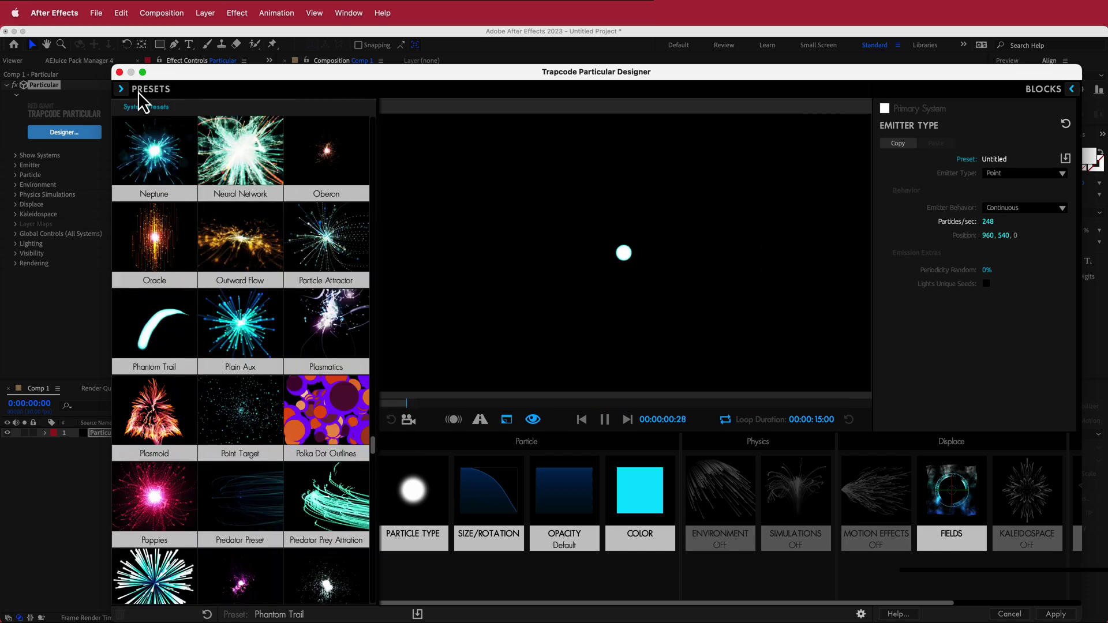
scroll(246, 374, "down", 3)
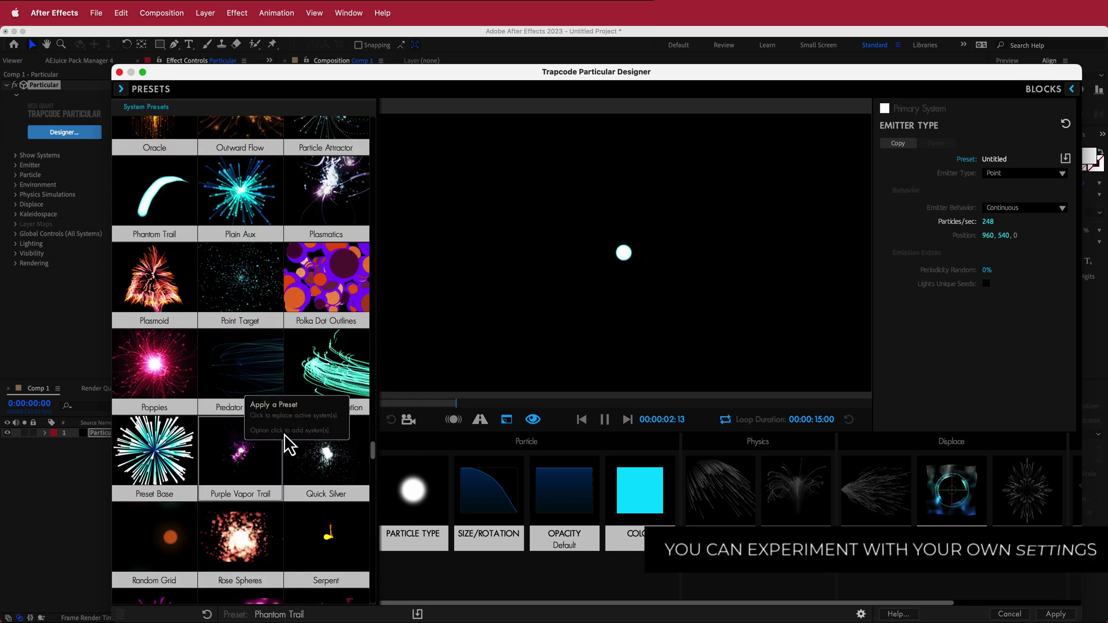
left_click(248, 443)
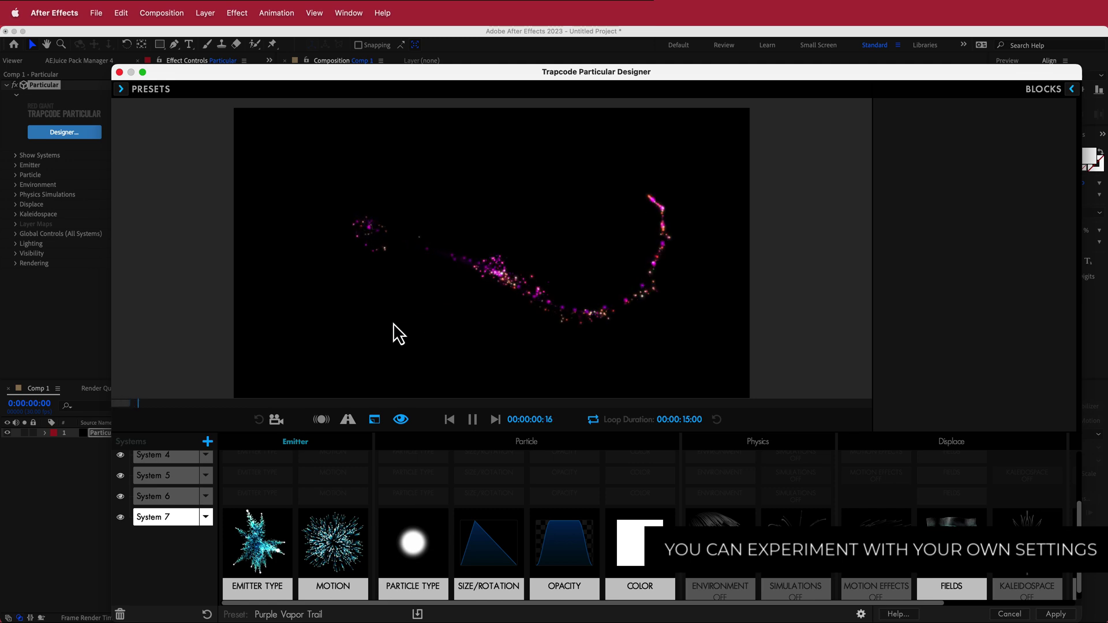
Try the Single Glow preset, then load the Mystic preset
left_click(137, 90)
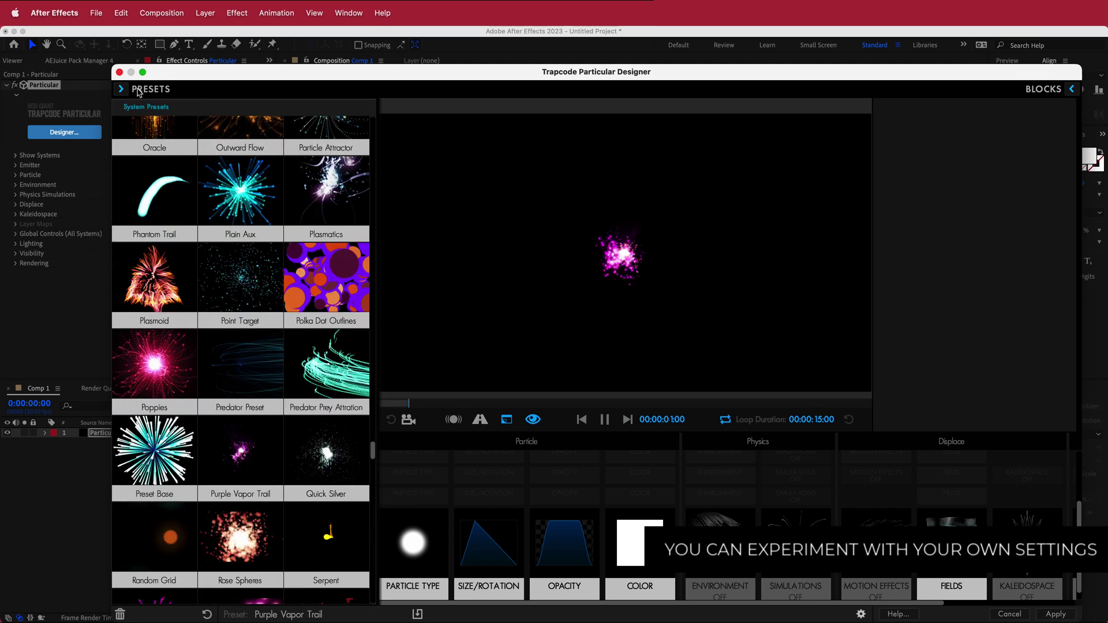
scroll(334, 356, "down", 2)
left_click(317, 355)
left_click(149, 92)
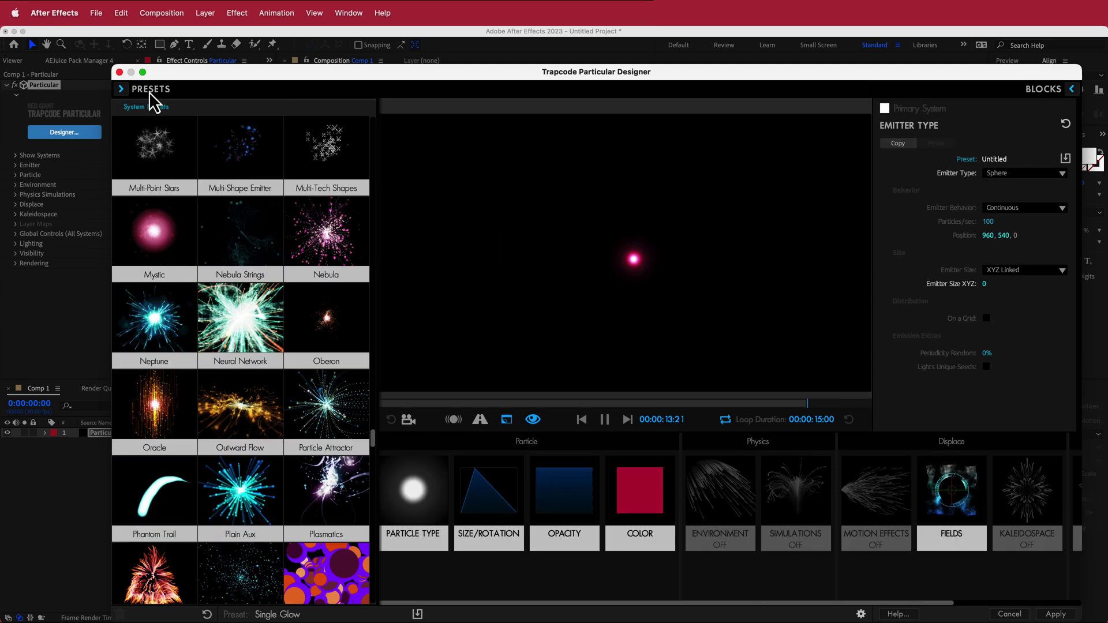
left_click(154, 235)
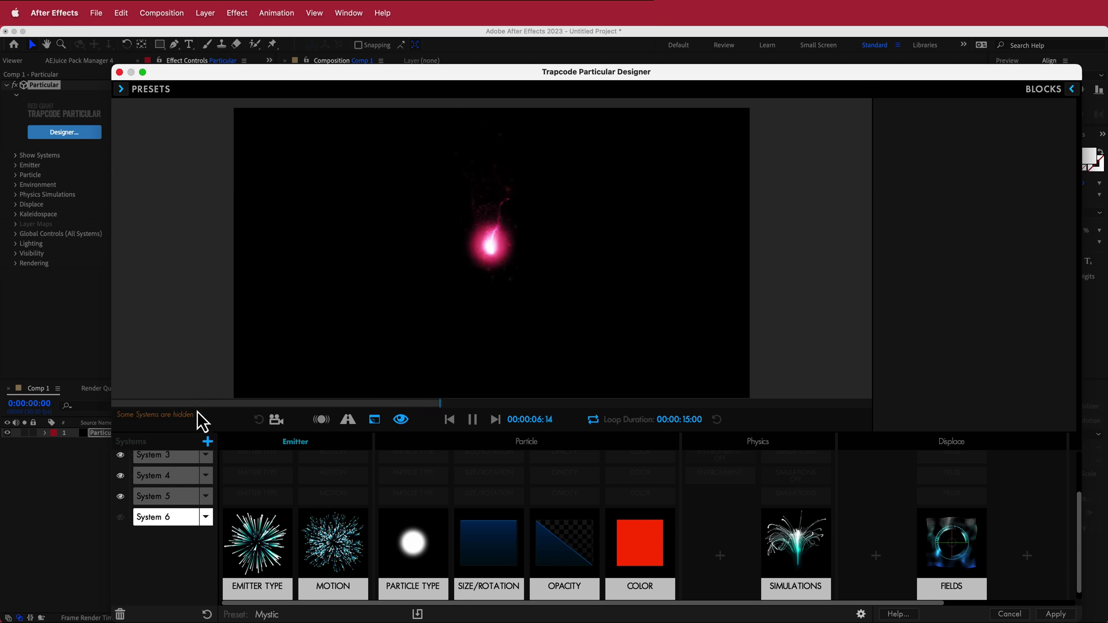
Set Emitter Type to Light(s) for the Primary System, System 2 and System 3
scroll(183, 515, "up", 3)
left_click(163, 466)
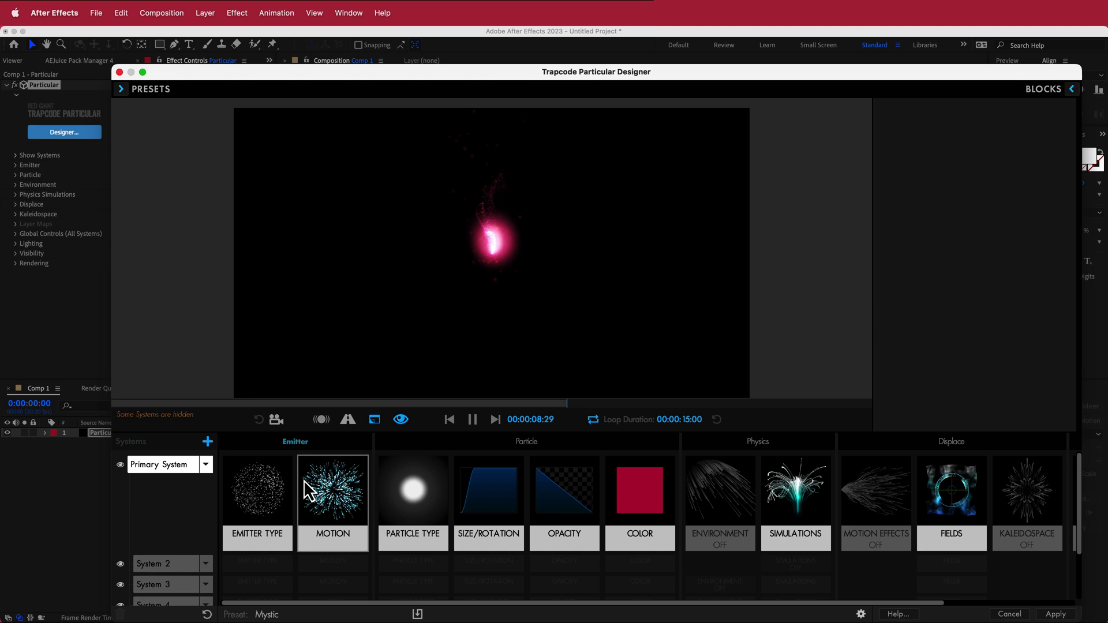
left_click(274, 497)
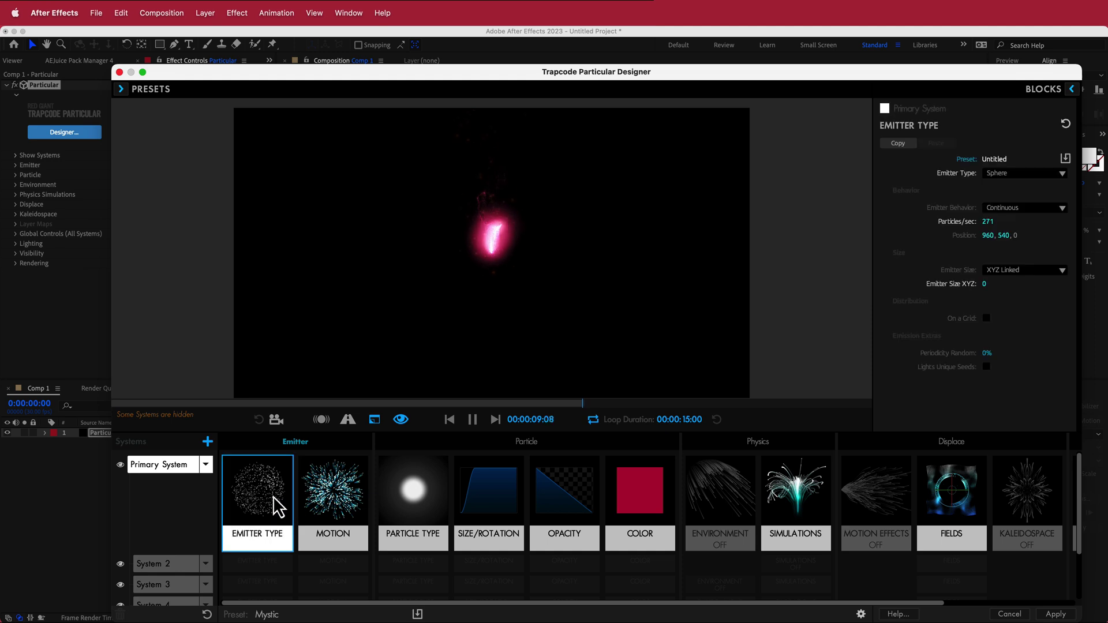
left_click(997, 175)
left_click(1020, 214)
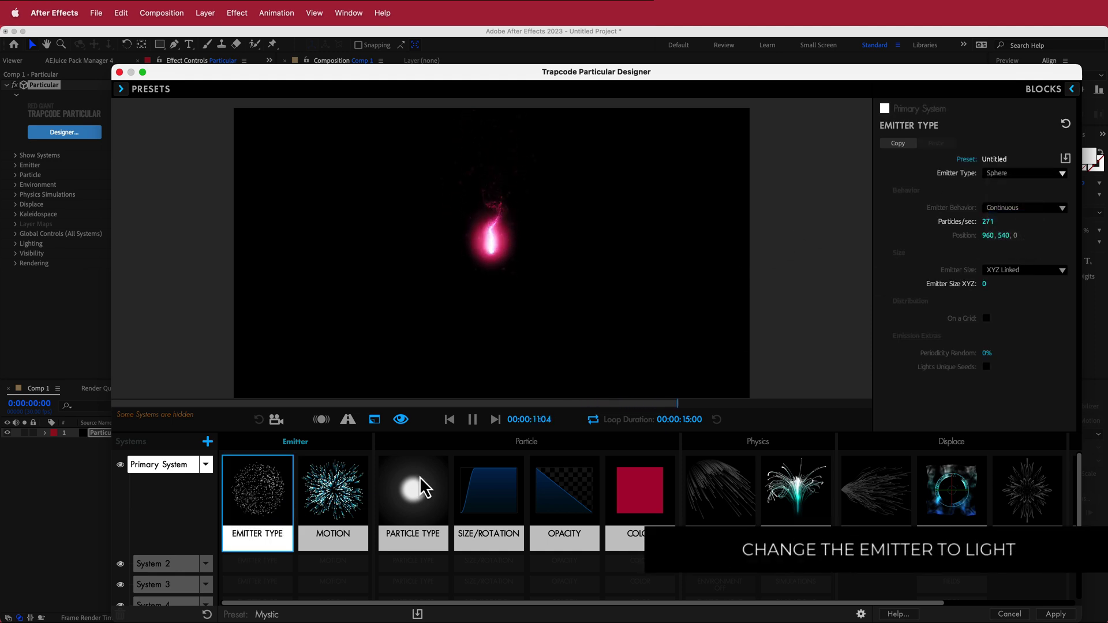
left_click(176, 566)
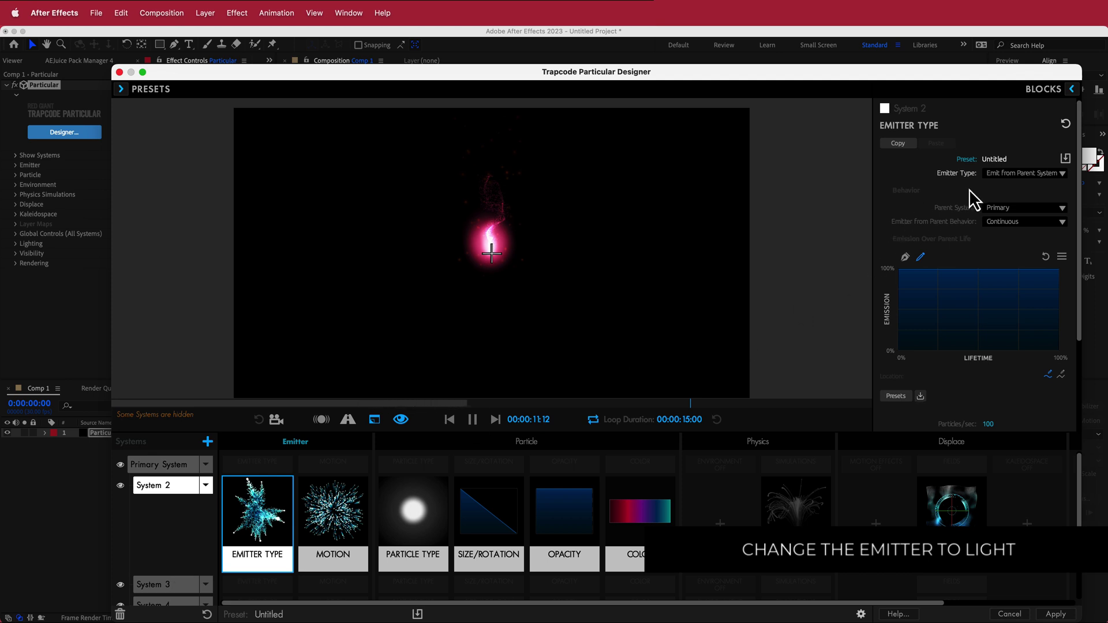
left_click(1005, 177)
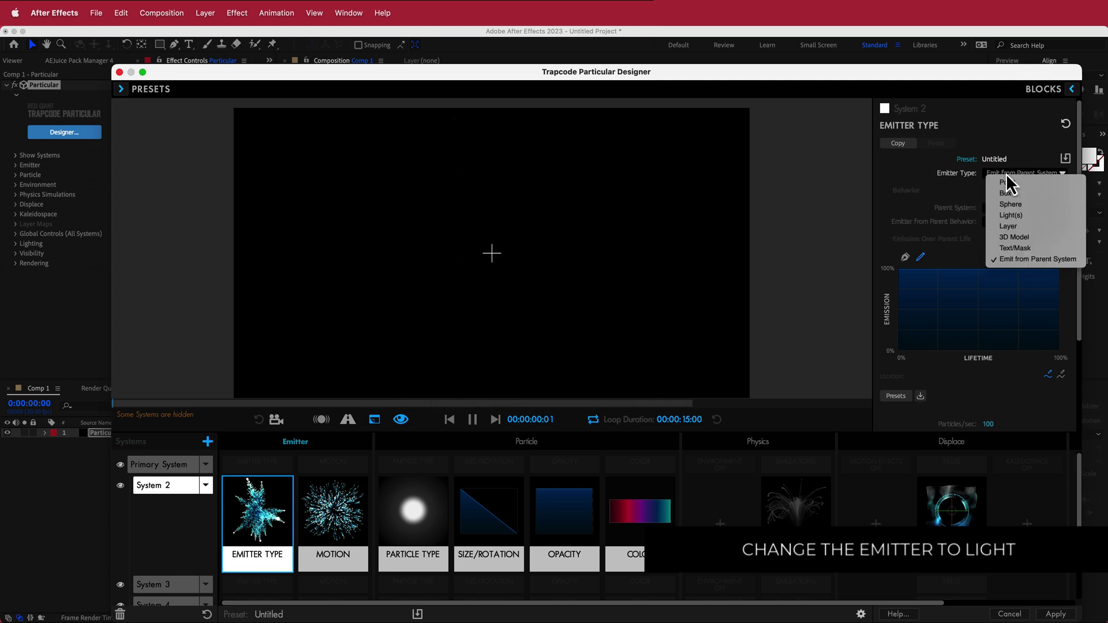
left_click(1015, 217)
left_click(166, 585)
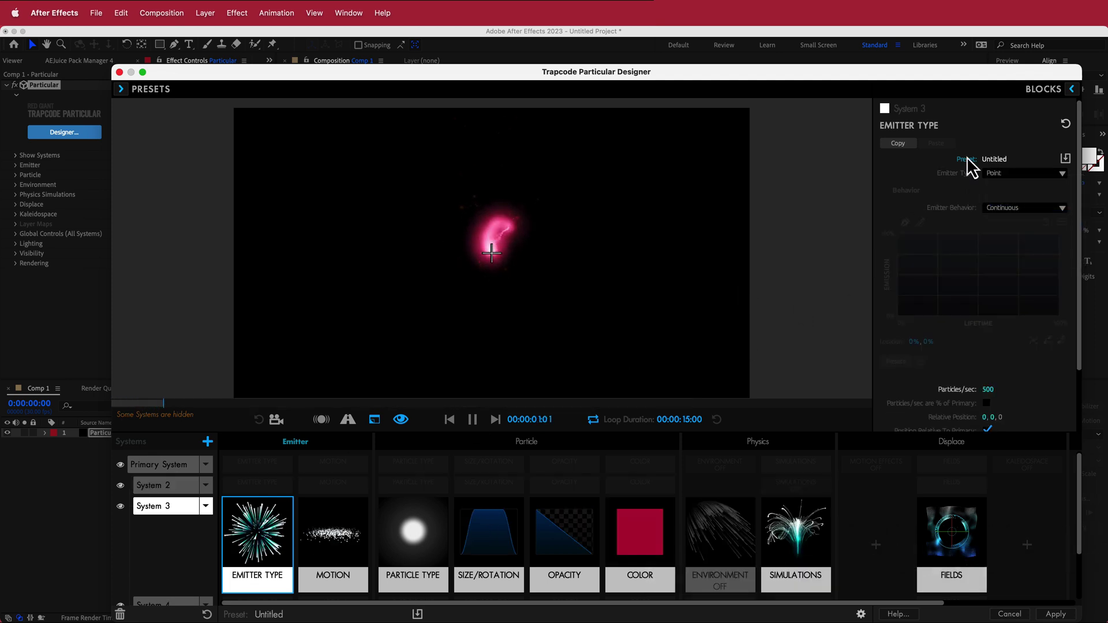
left_click(1012, 175)
left_click(1010, 217)
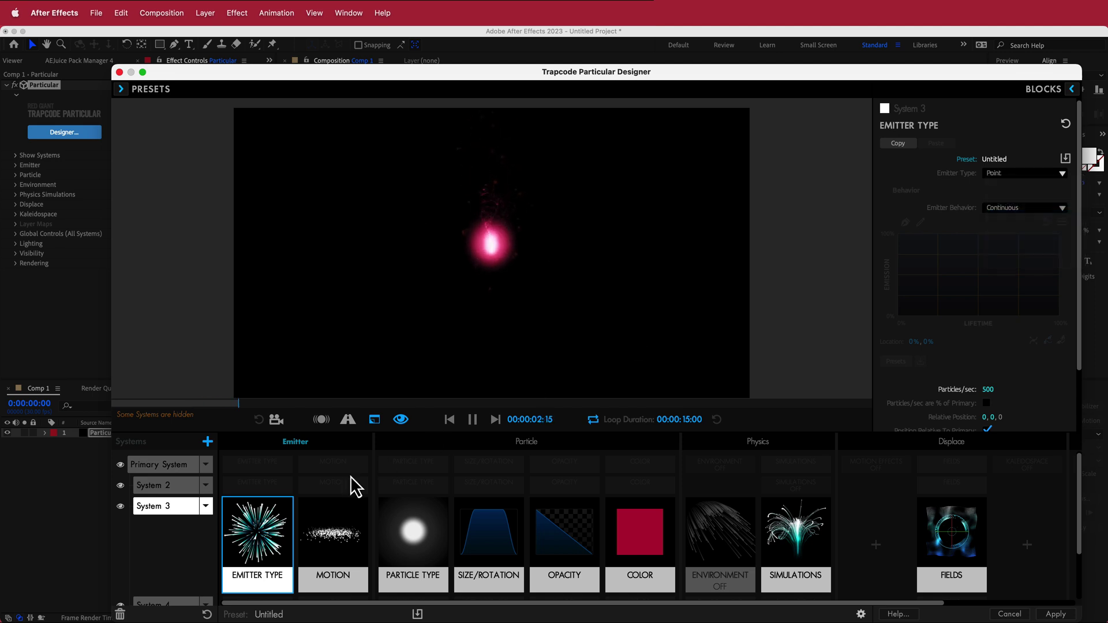
Set Systems 4, 5 and 6 to emit from Light(s) and apply the Designer settings
left_click(173, 603)
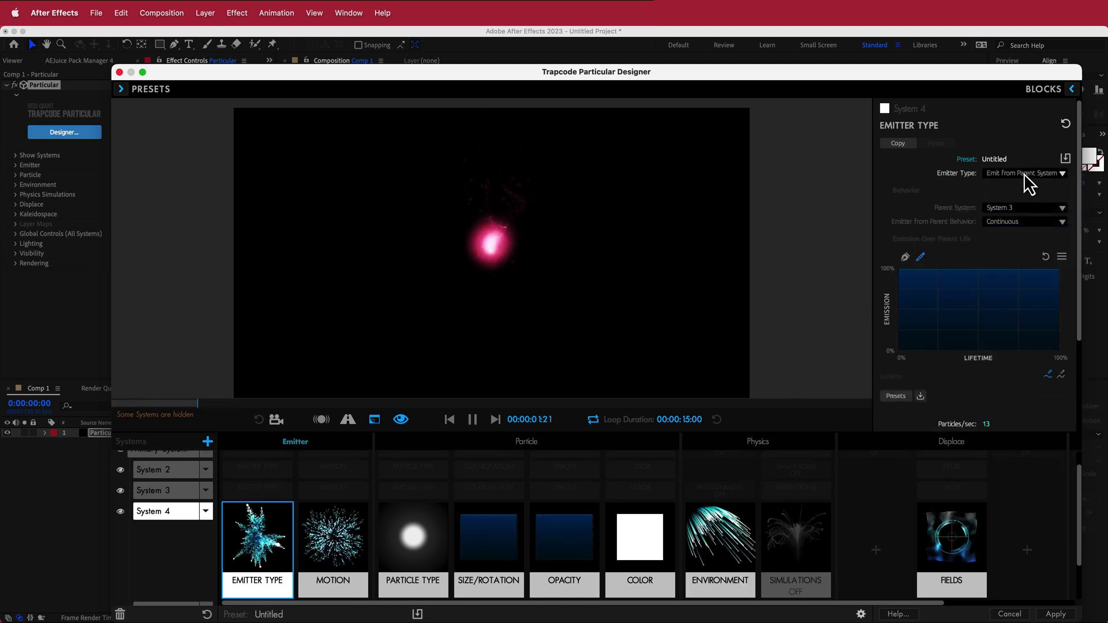
left_click(1023, 173)
left_click(1018, 215)
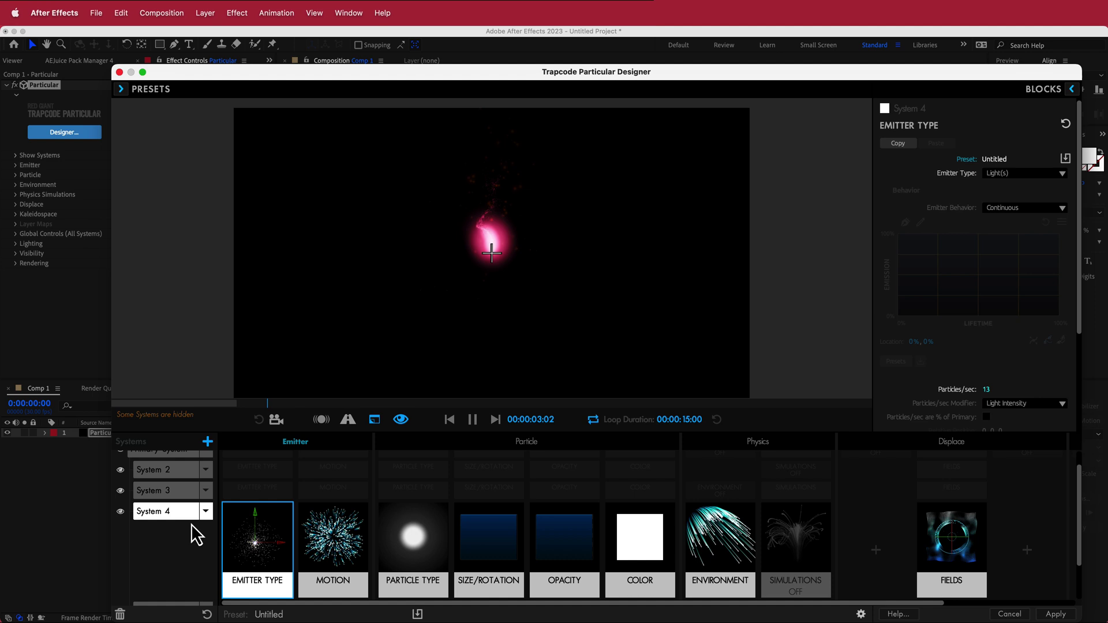
scroll(191, 553, "down", 1)
left_click(174, 603)
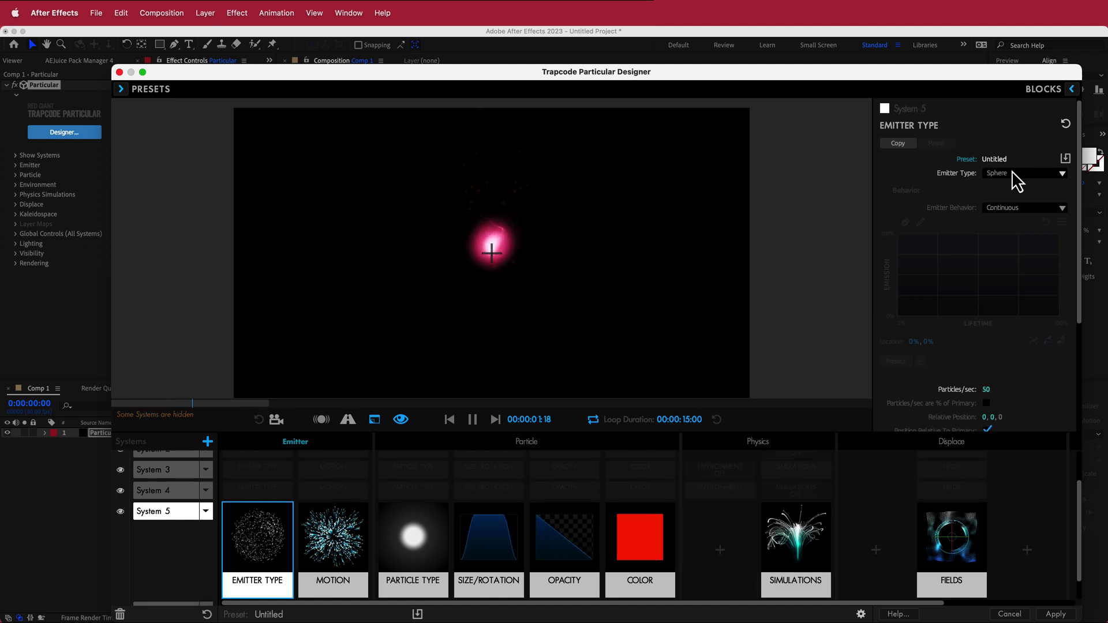
left_click(1015, 173)
left_click(1019, 216)
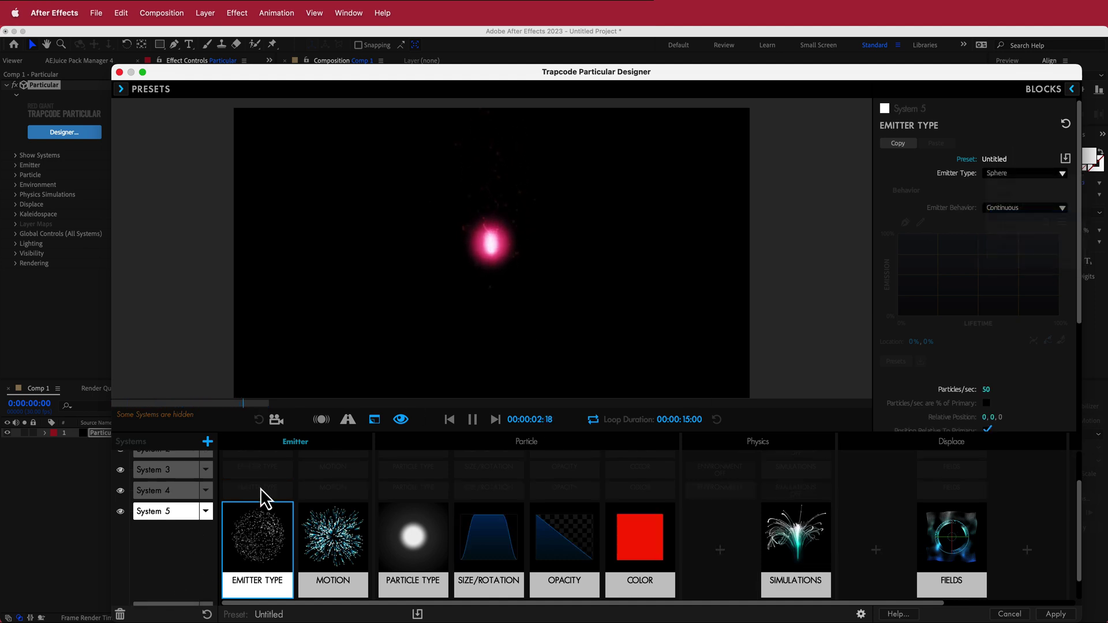
scroll(161, 521, "down", 1)
left_click(161, 519)
left_click(1011, 173)
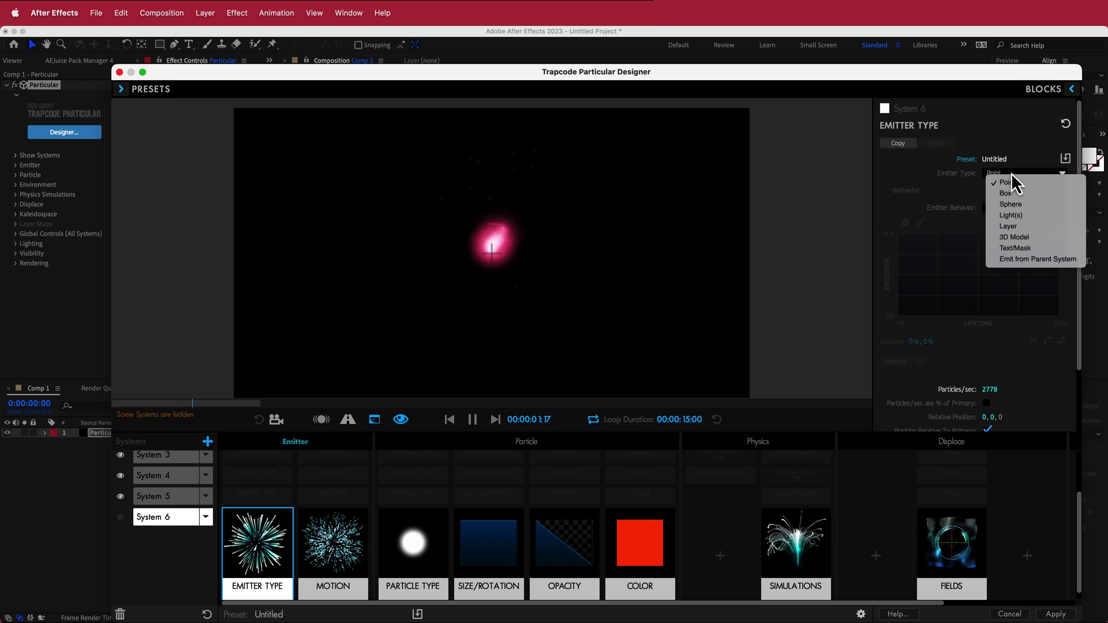
left_click(1018, 217)
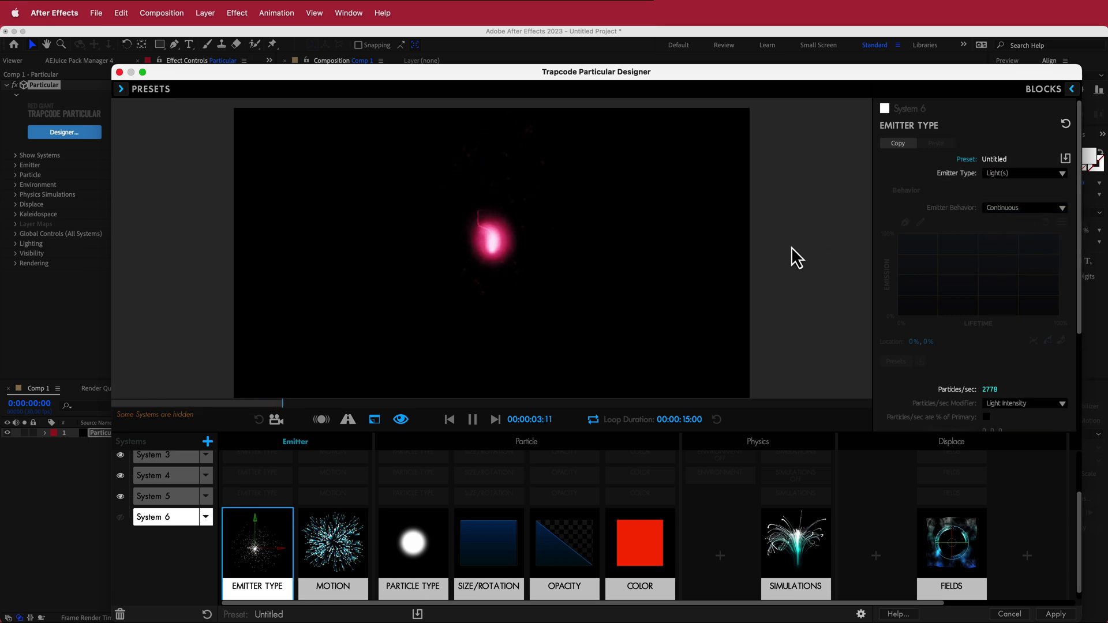
left_click(1053, 613)
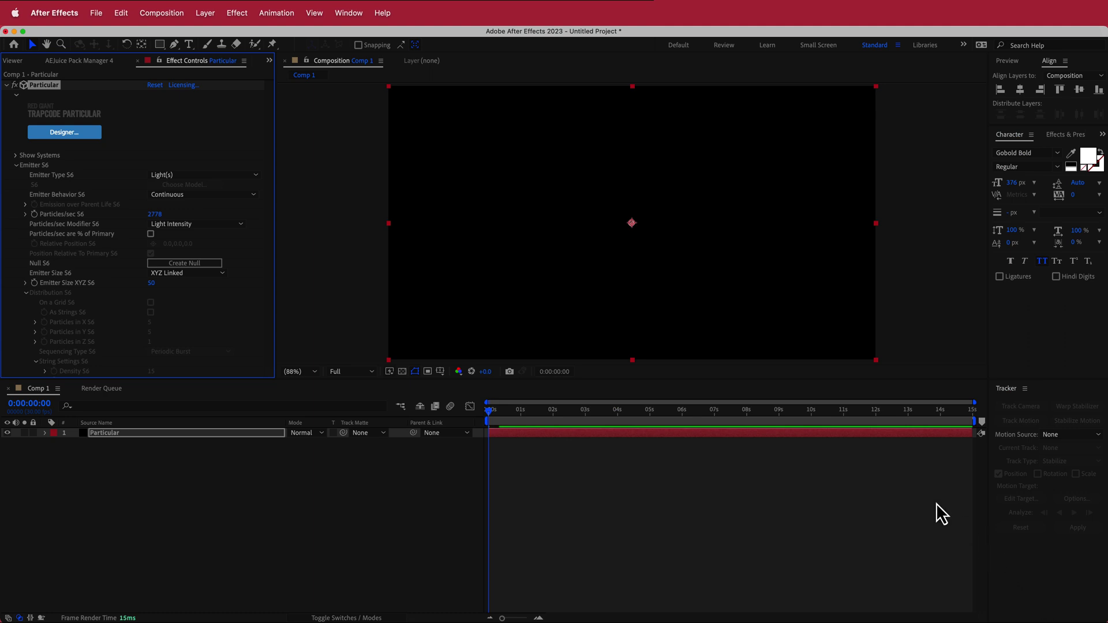
Add a point light layer named Emitter to Comp 1
right_click(396, 434)
mouse_move(413, 444)
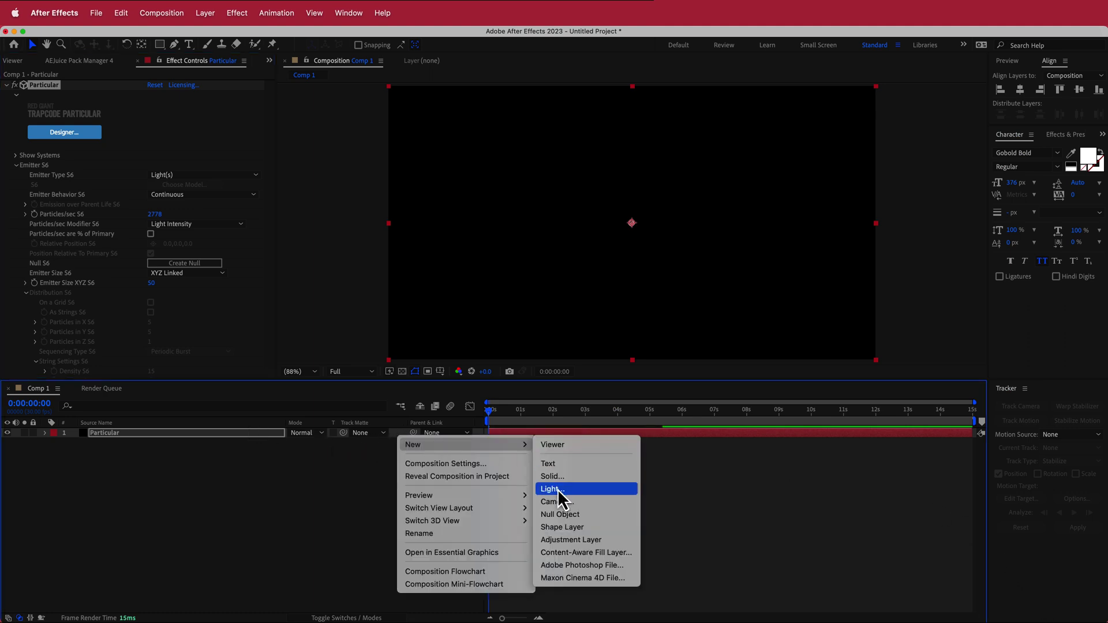
left_click(558, 490)
type("Emitter")
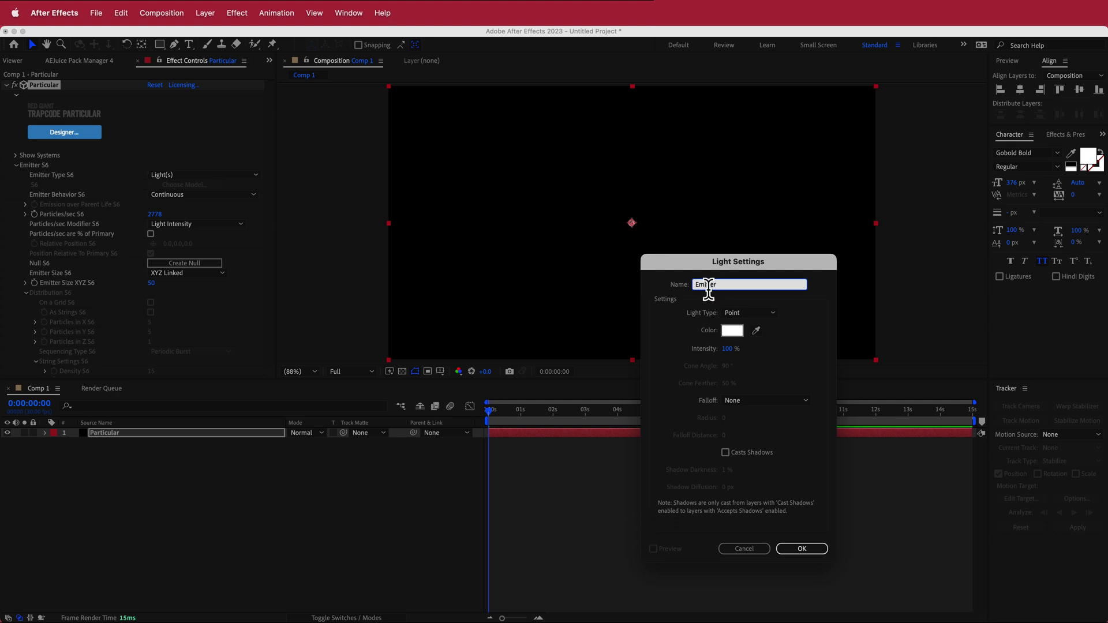
left_click(802, 548)
key("g")
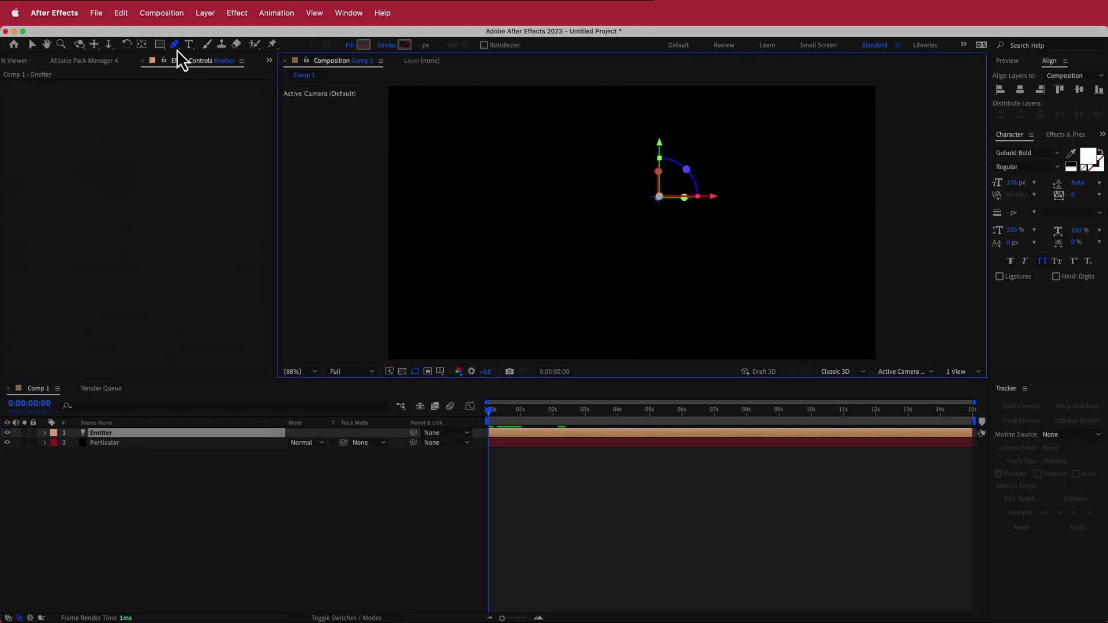
Draw a closed figure-eight bezier path with four points in the viewer
left_click(477, 147)
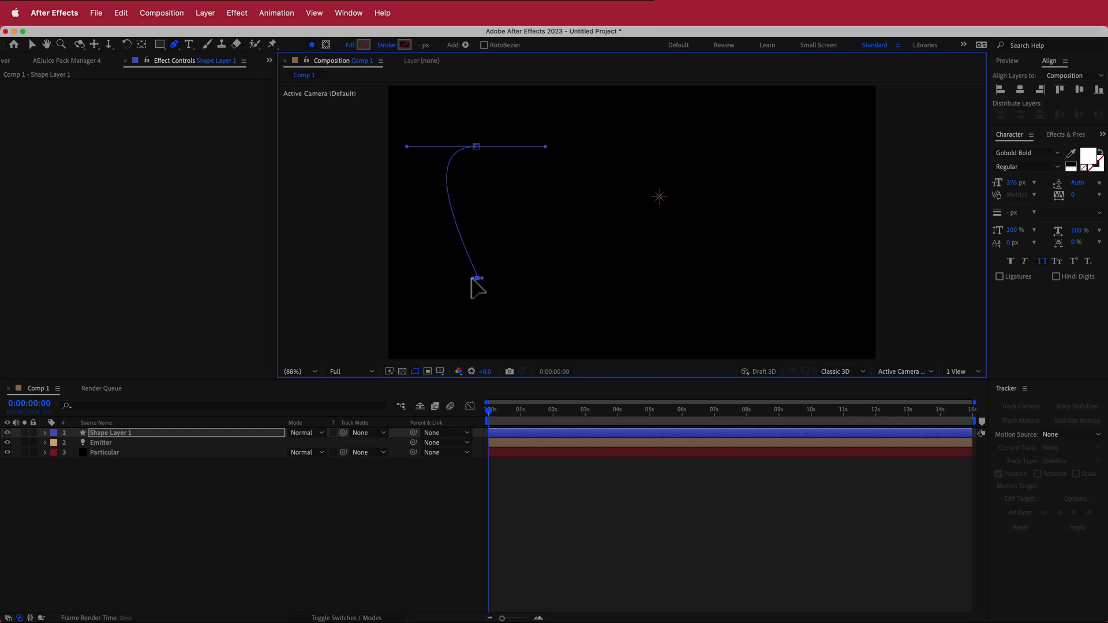
left_click_drag(497, 279, 564, 279)
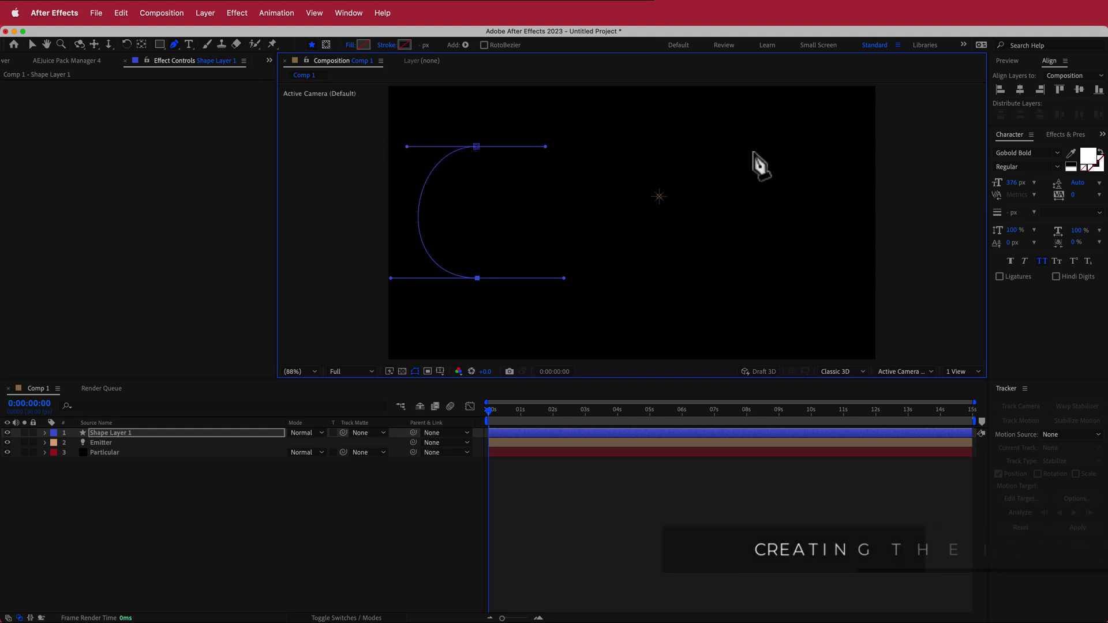
left_click_drag(749, 150, 829, 148)
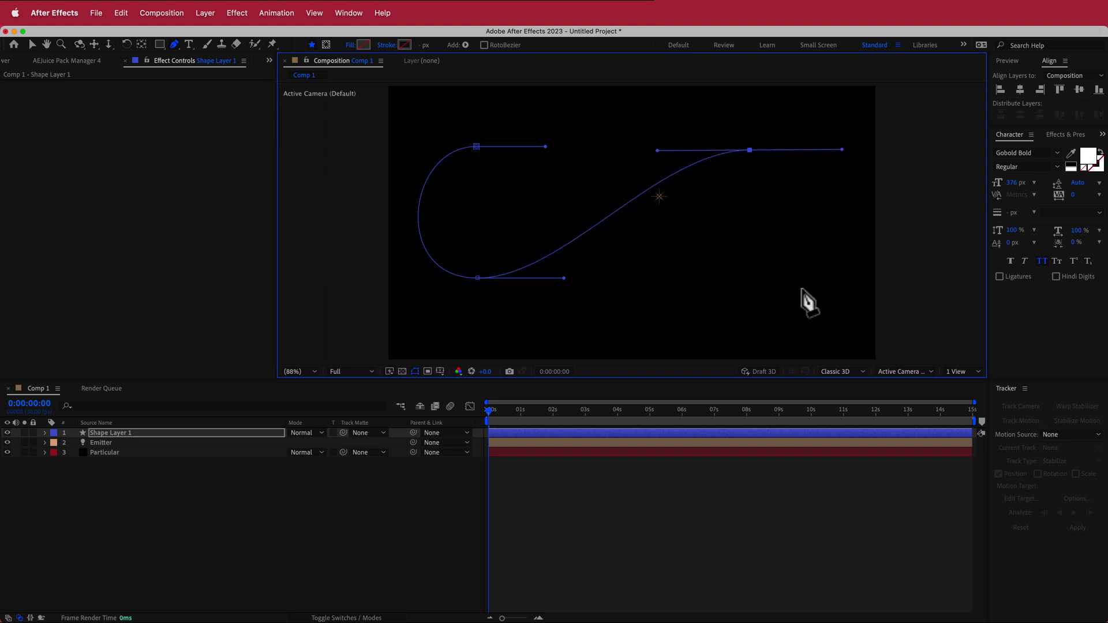
left_click_drag(761, 304, 688, 300)
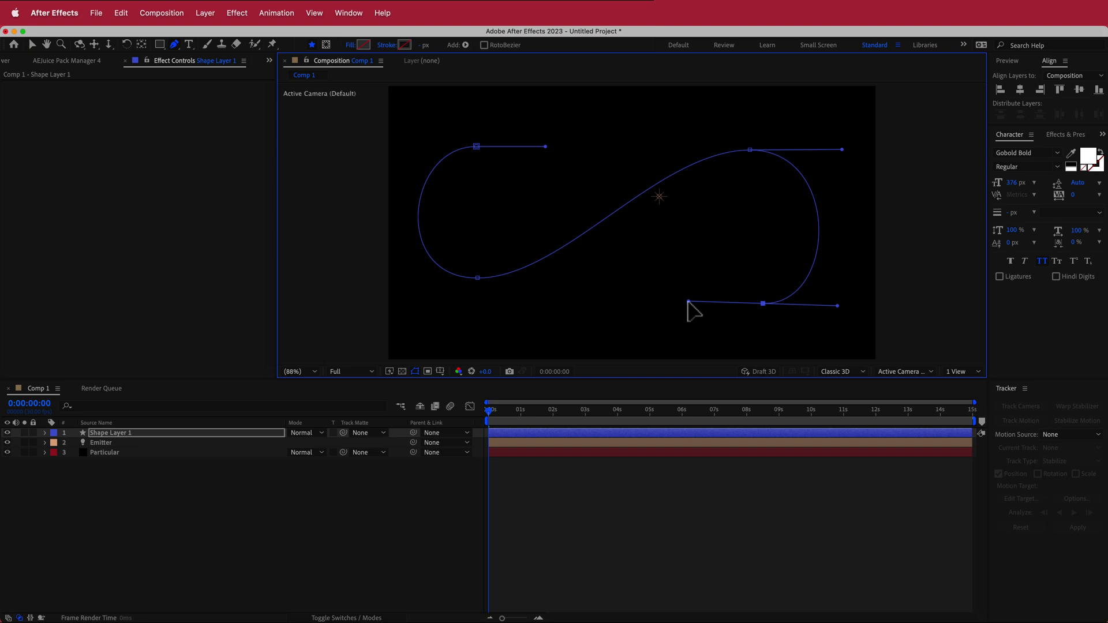
left_click(477, 147)
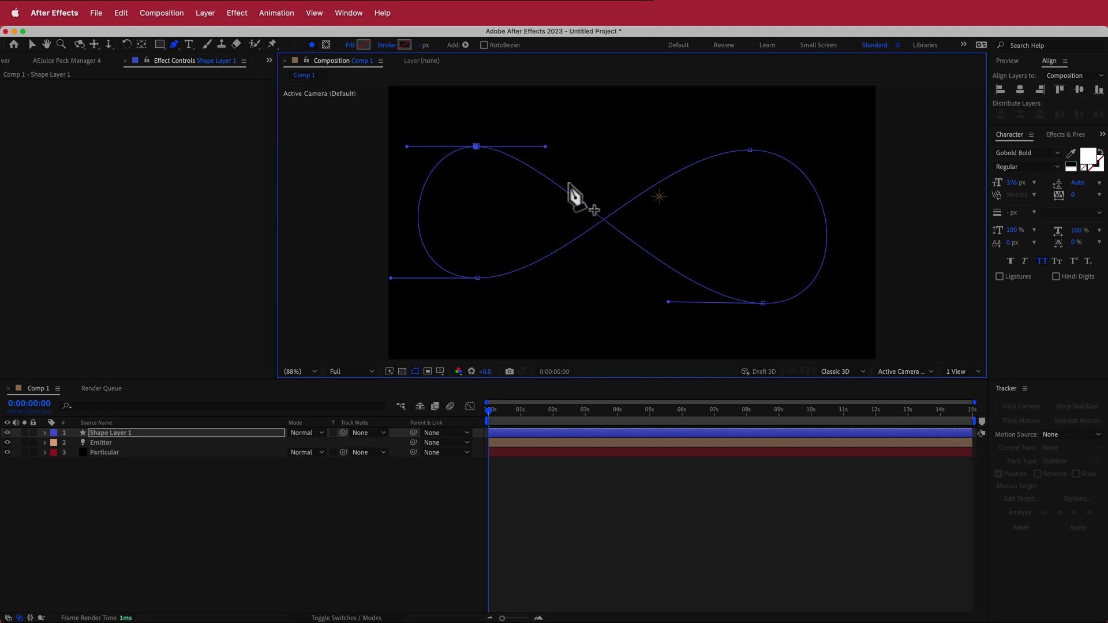
Reposition the left points and lengthen all four points' handles to even the loops
left_click(32, 45)
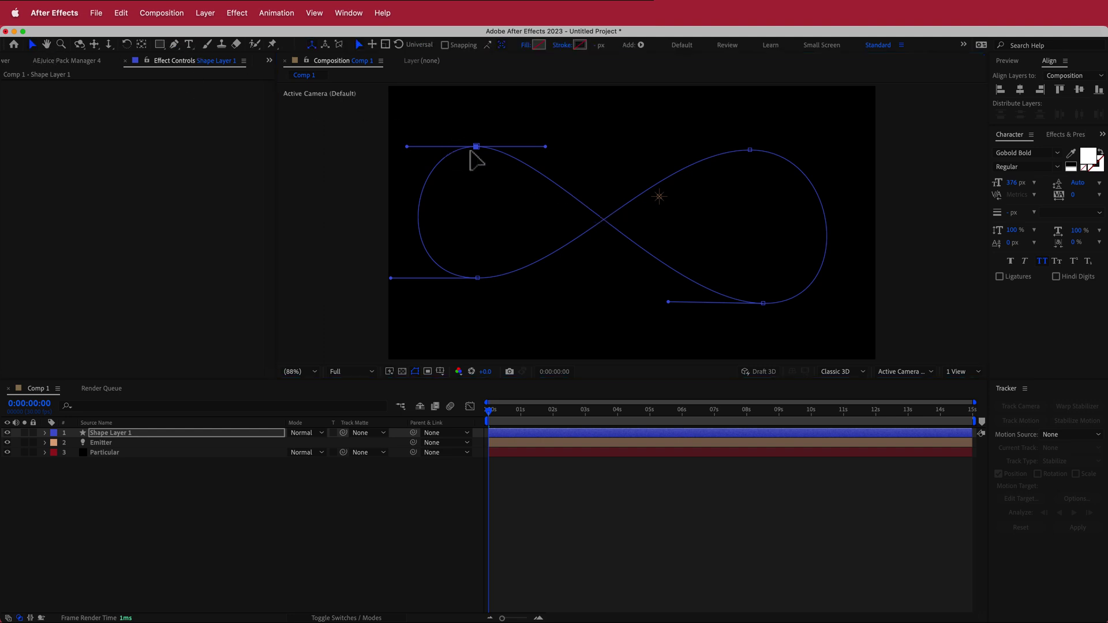
left_click_drag(476, 147, 490, 150)
left_click_drag(477, 278, 488, 302)
left_click(490, 150)
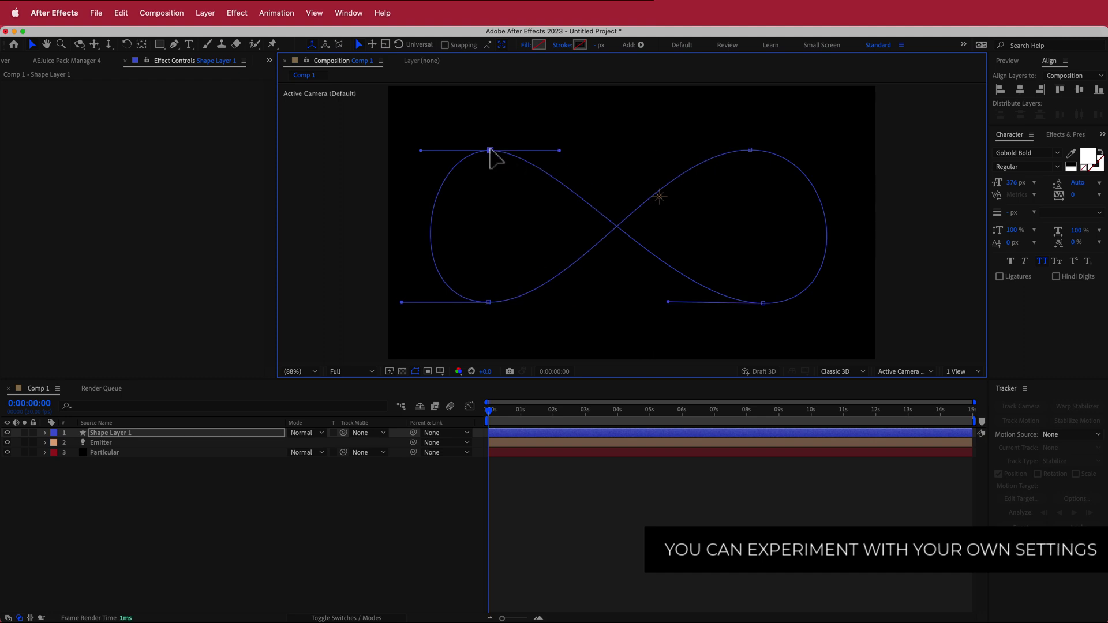
left_click_drag(578, 152, 594, 152)
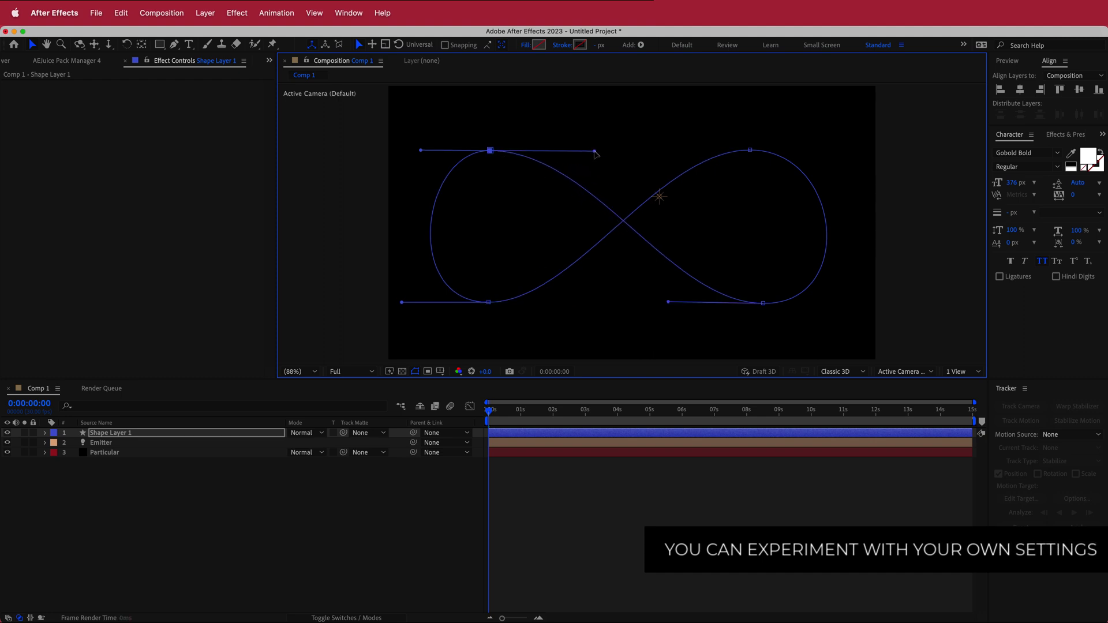
left_click(488, 302)
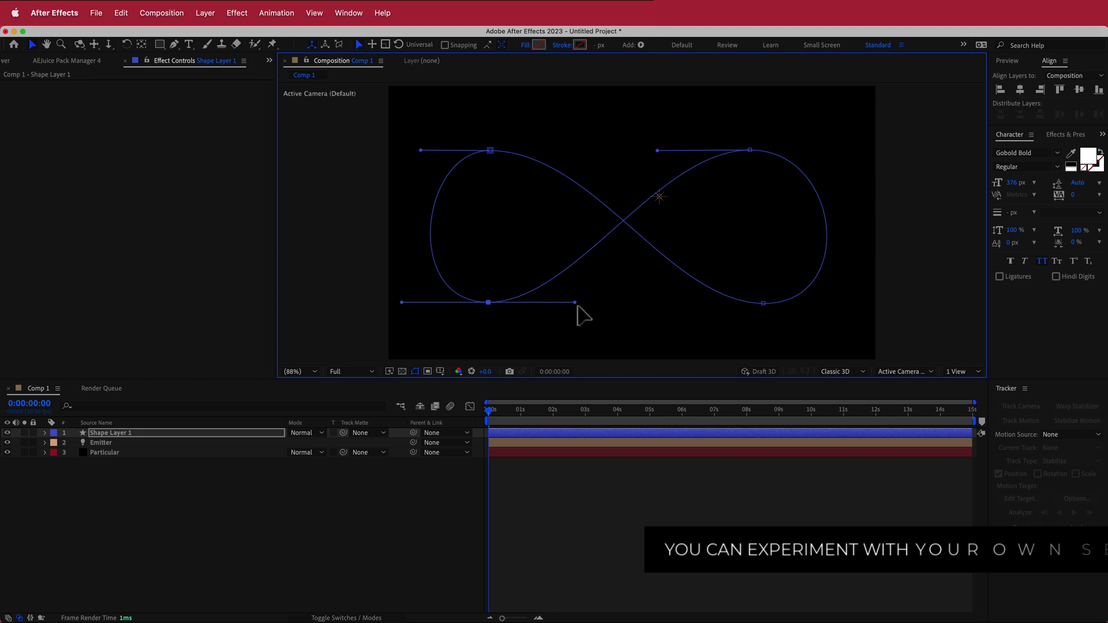
left_click_drag(578, 306, 596, 304)
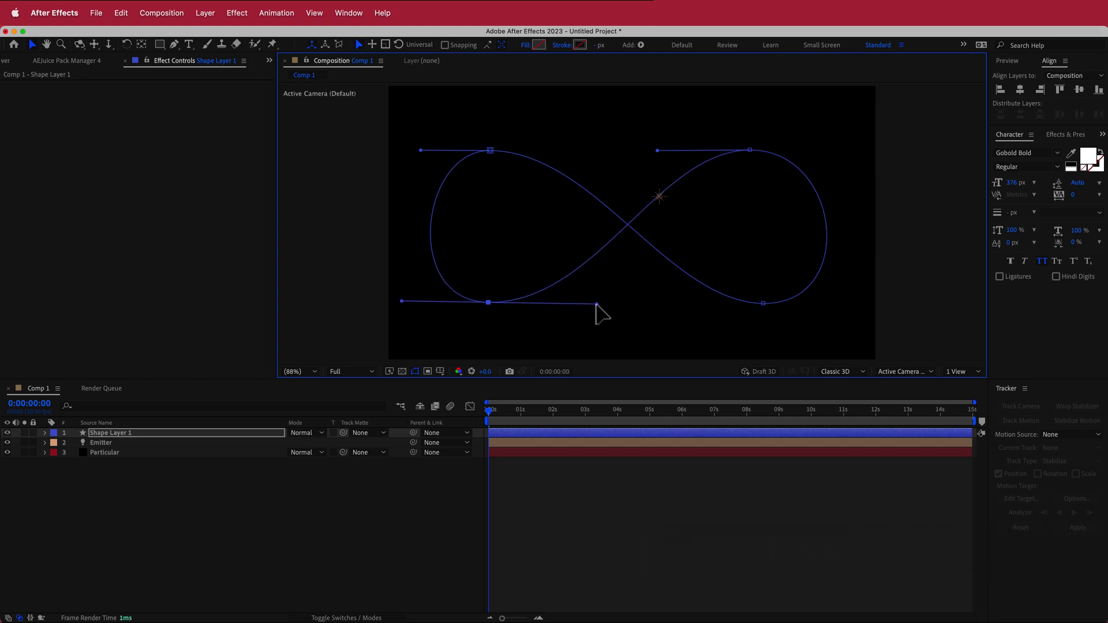
left_click(763, 303)
left_click_drag(668, 303, 647, 308)
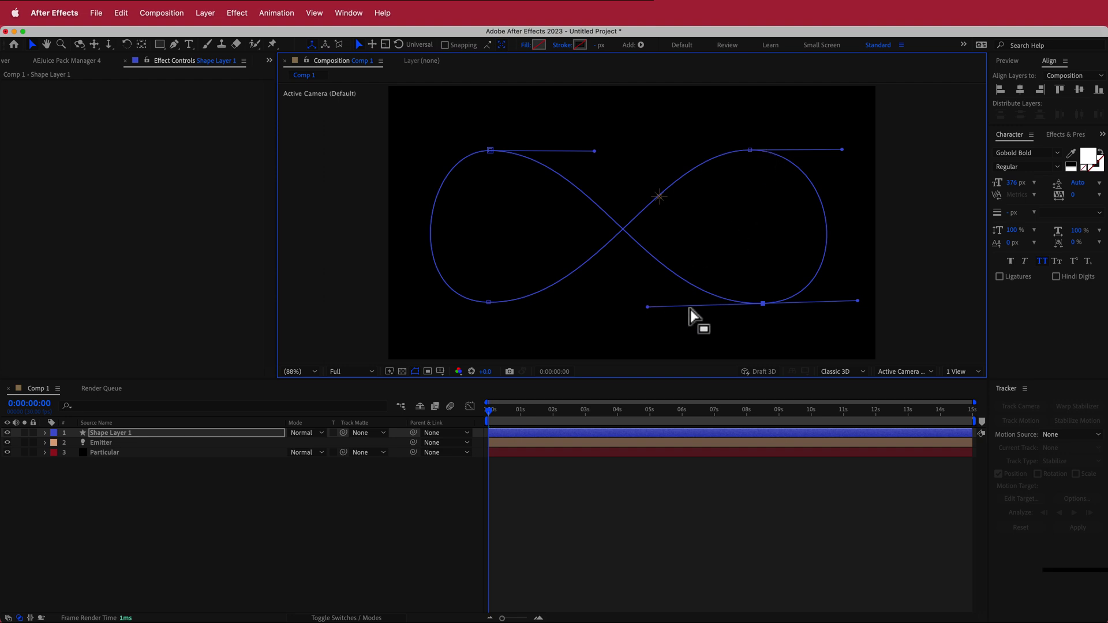
left_click(749, 149)
left_click_drag(655, 150, 649, 150)
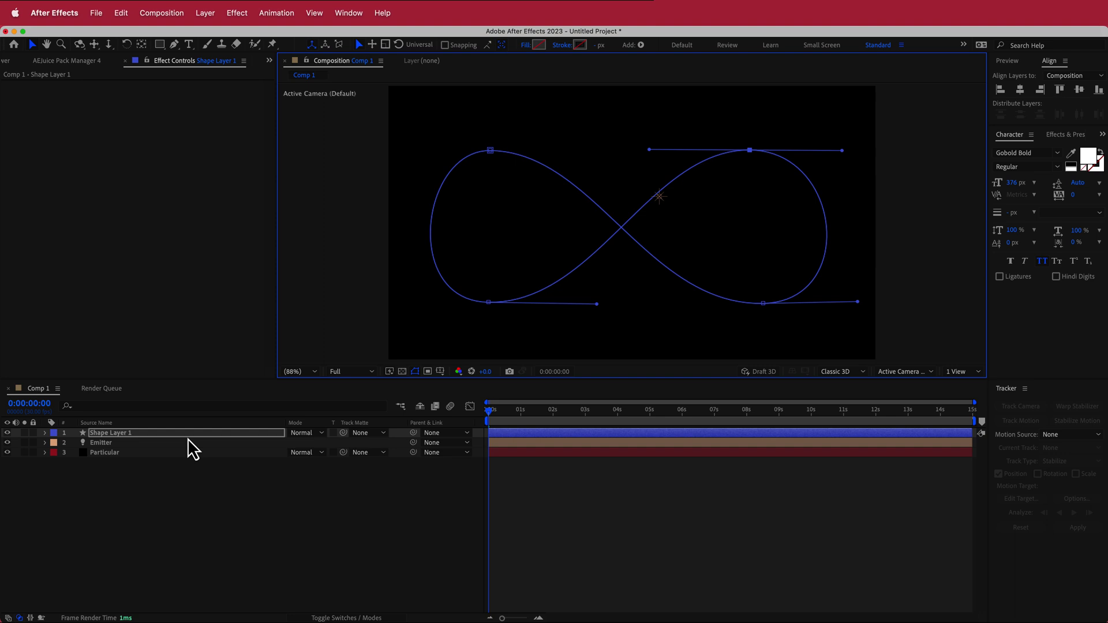
Expand Shape Layer 1 down to Path 1 and select its infinity path property
left_click(106, 443)
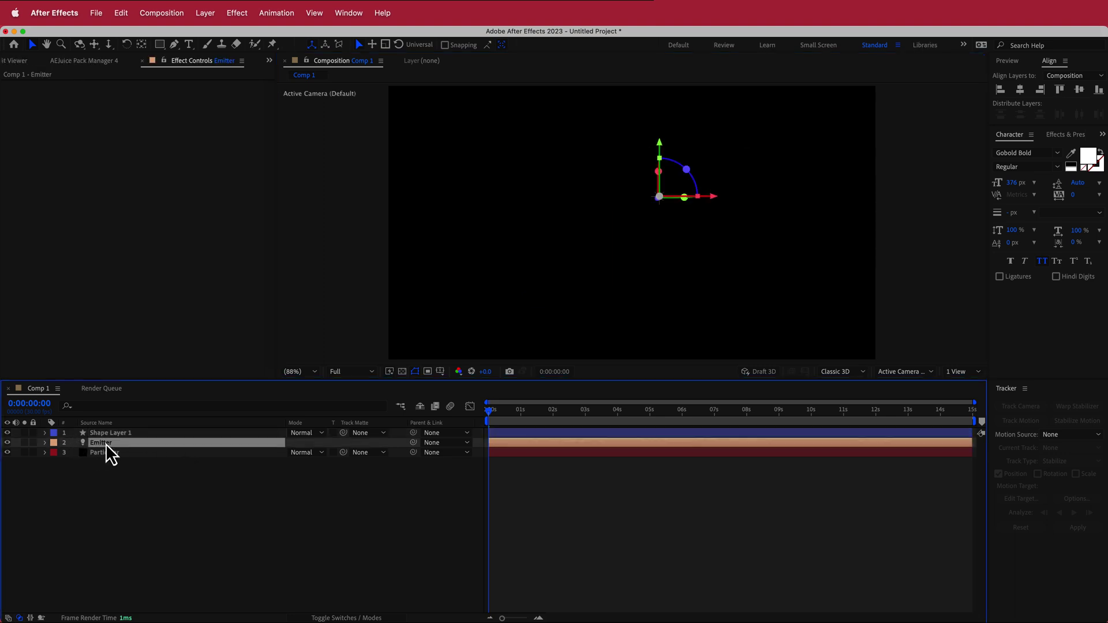
left_click(46, 433)
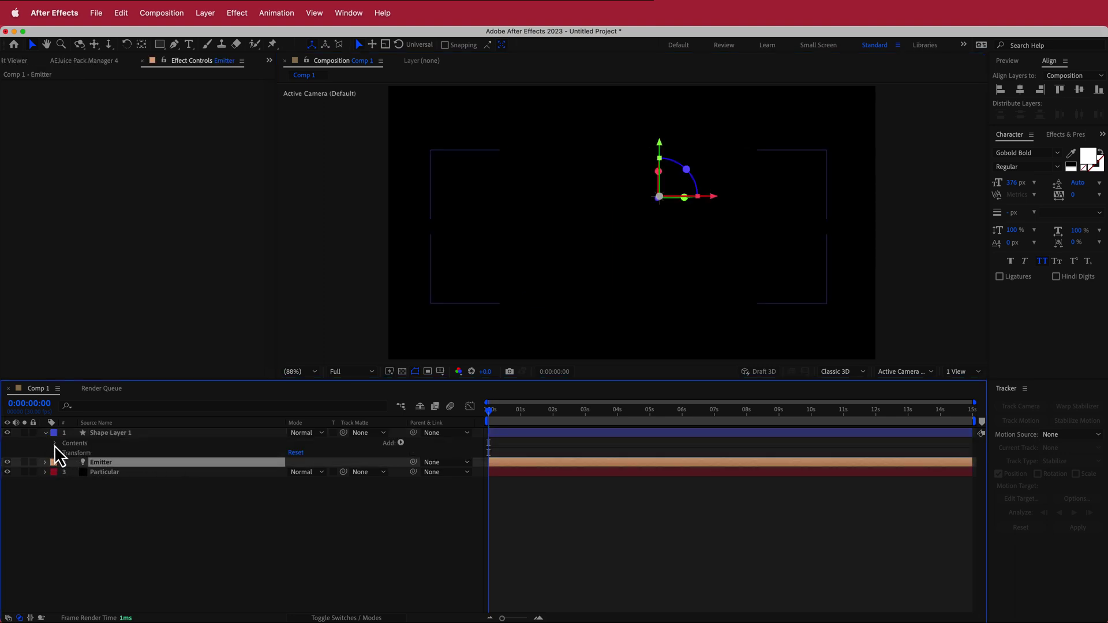
left_click(55, 443)
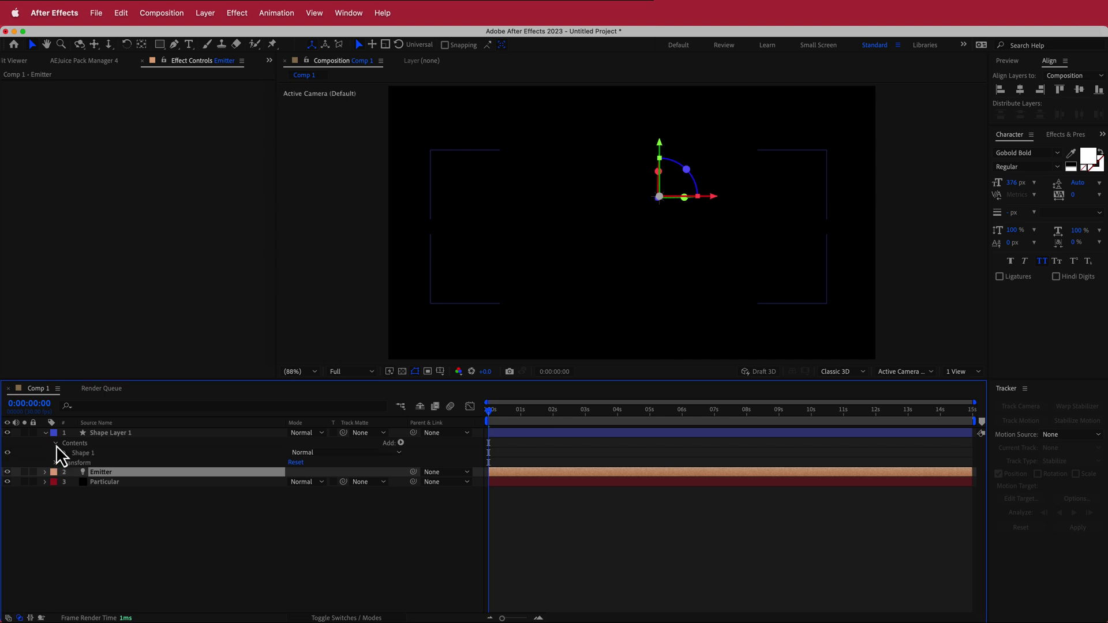
left_click(66, 453)
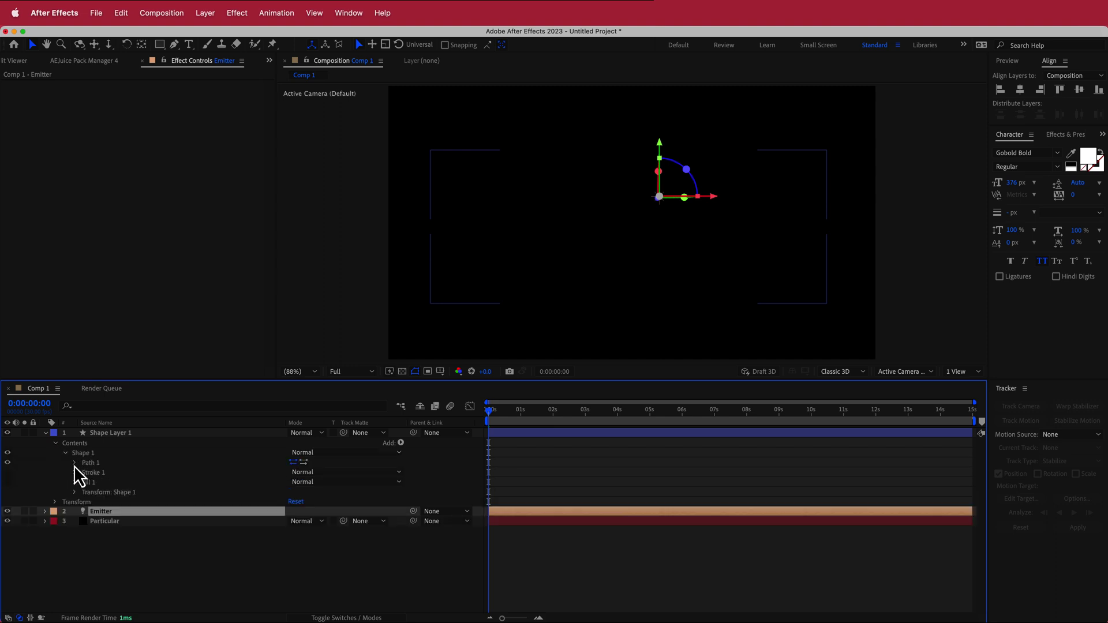
left_click(74, 463)
left_click(106, 472)
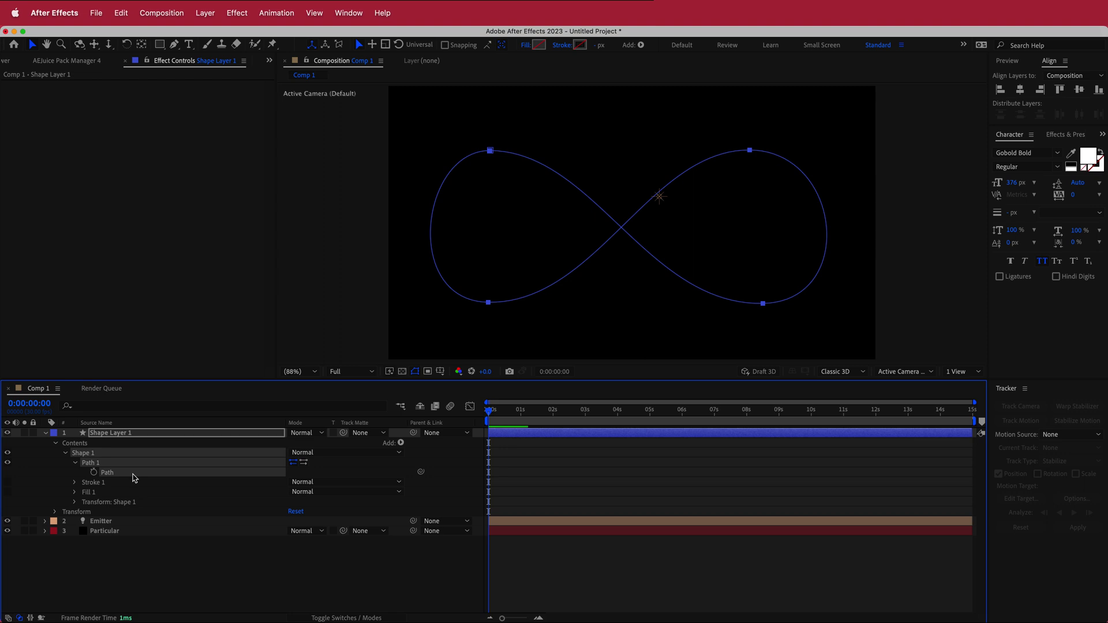
left_click(121, 14)
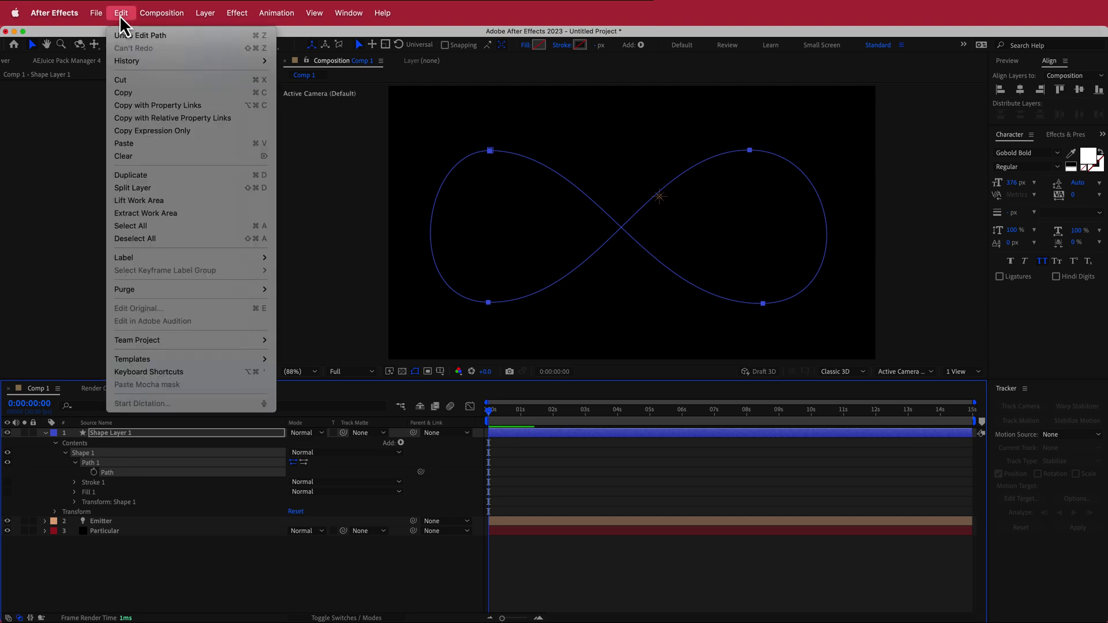
left_click(163, 564)
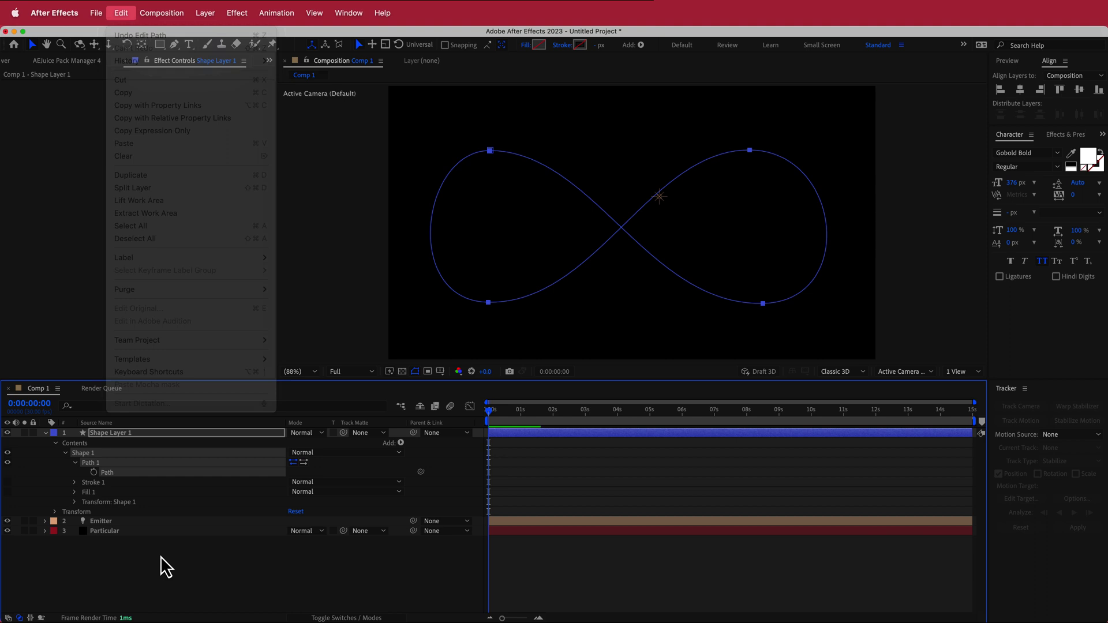
Paste the infinity path into the Emitter's Position as keyframes
left_click(105, 522)
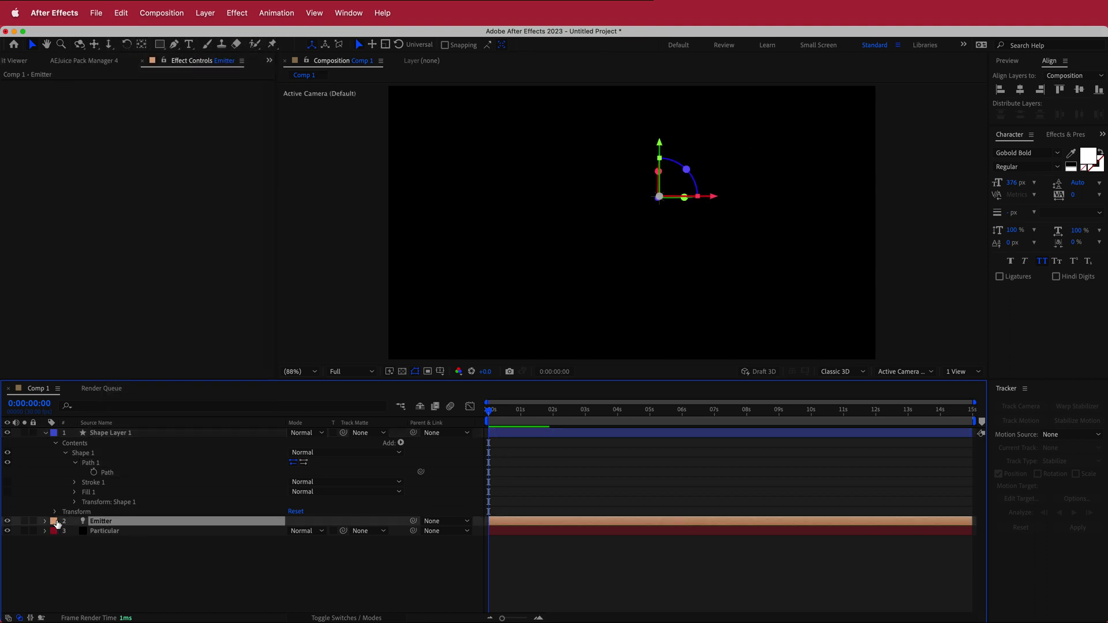
key("p")
left_click(90, 530)
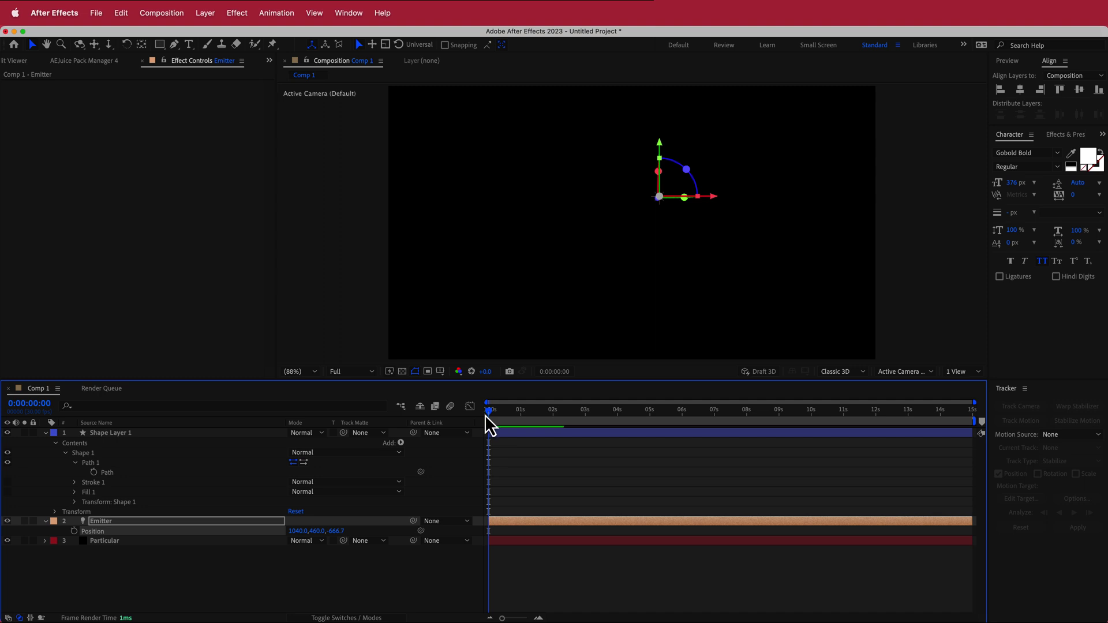
key("super+v")
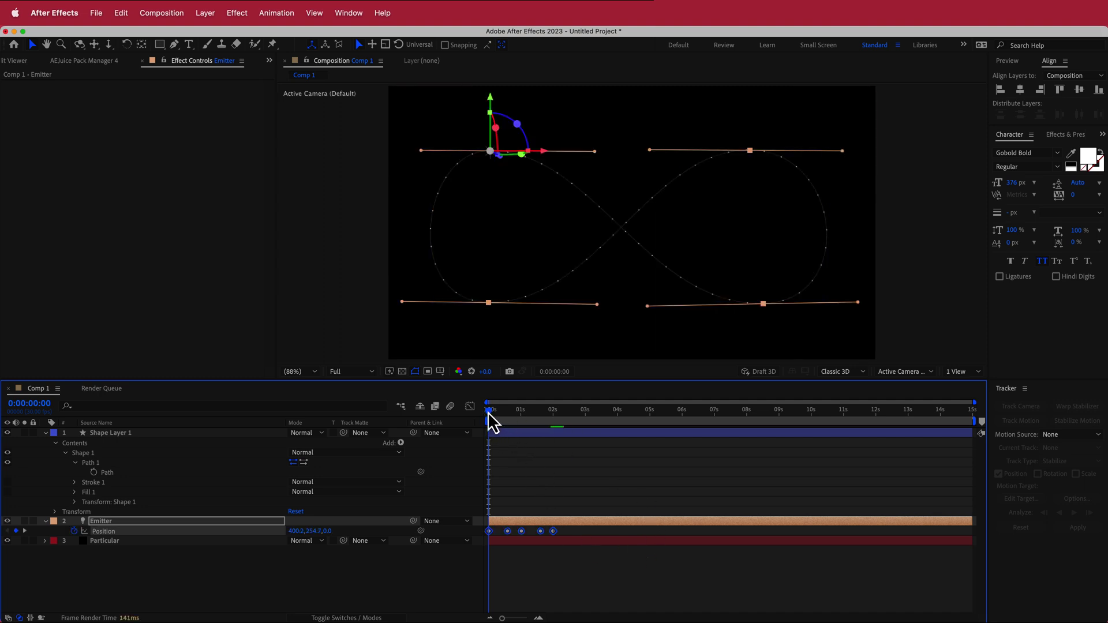
Scrub the trail preview and lower the viewer resolution to Third, then Quarter
left_click_drag(489, 411, 559, 407)
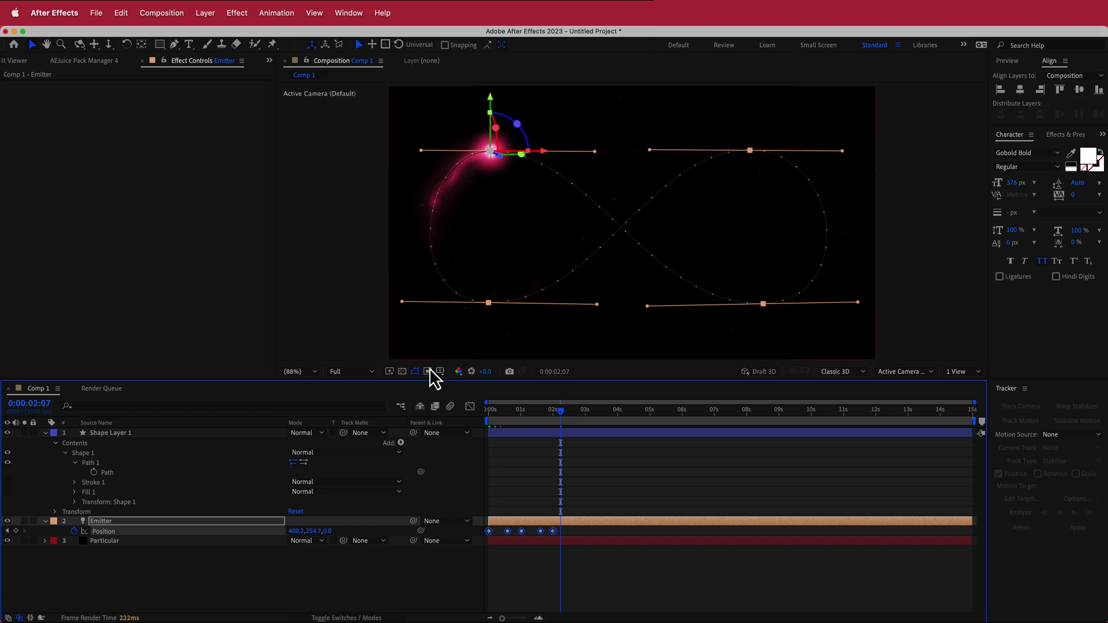
left_click(351, 372)
left_click(359, 424)
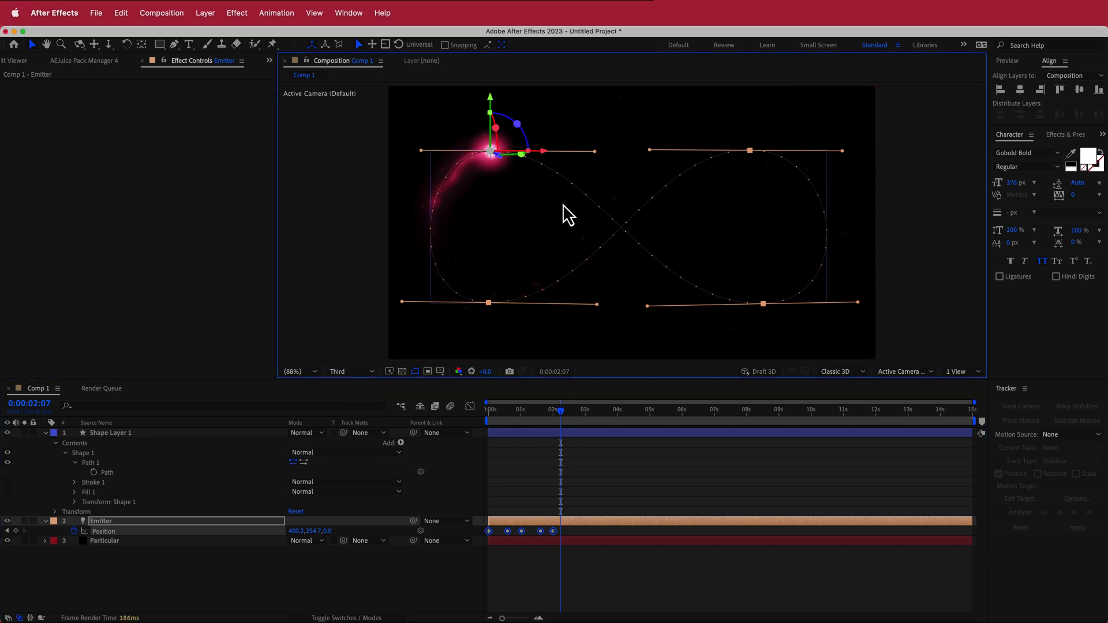
left_click_drag(559, 424, 514, 445)
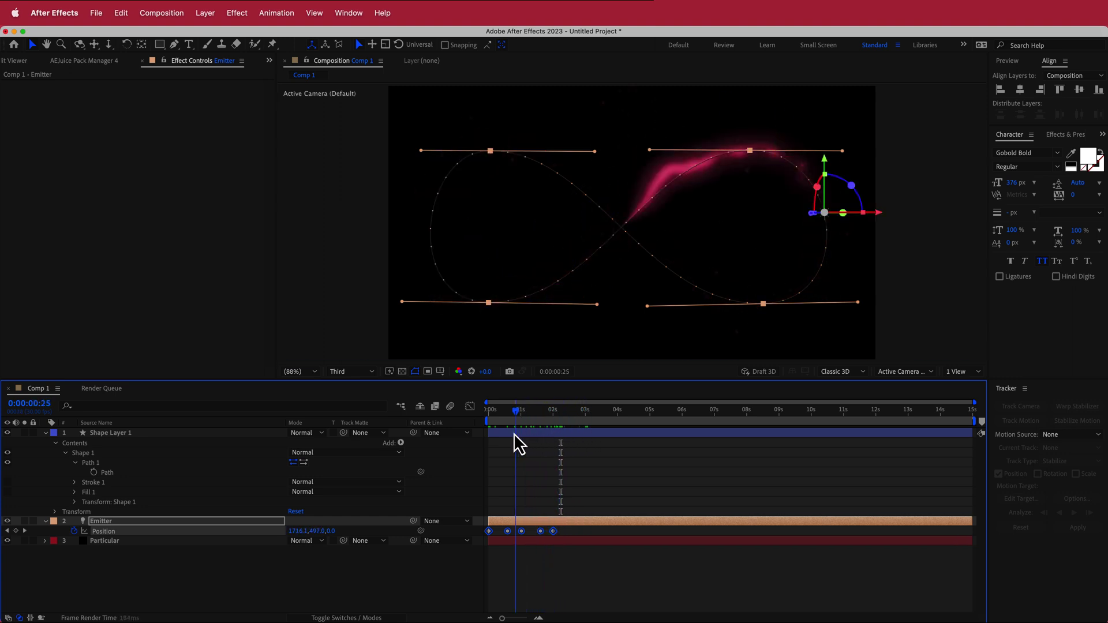
left_click(361, 373)
left_click(349, 437)
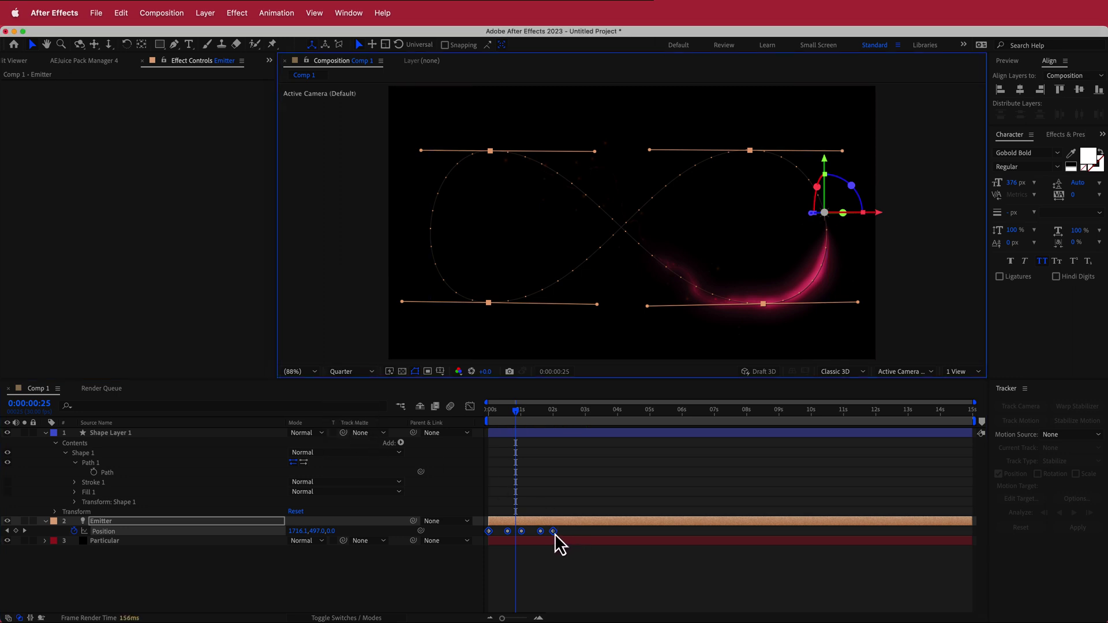
Stretch the Emitter's Position keyframes to span about three seconds
mouse_move(554, 532)
left_click_drag(555, 532, 586, 533)
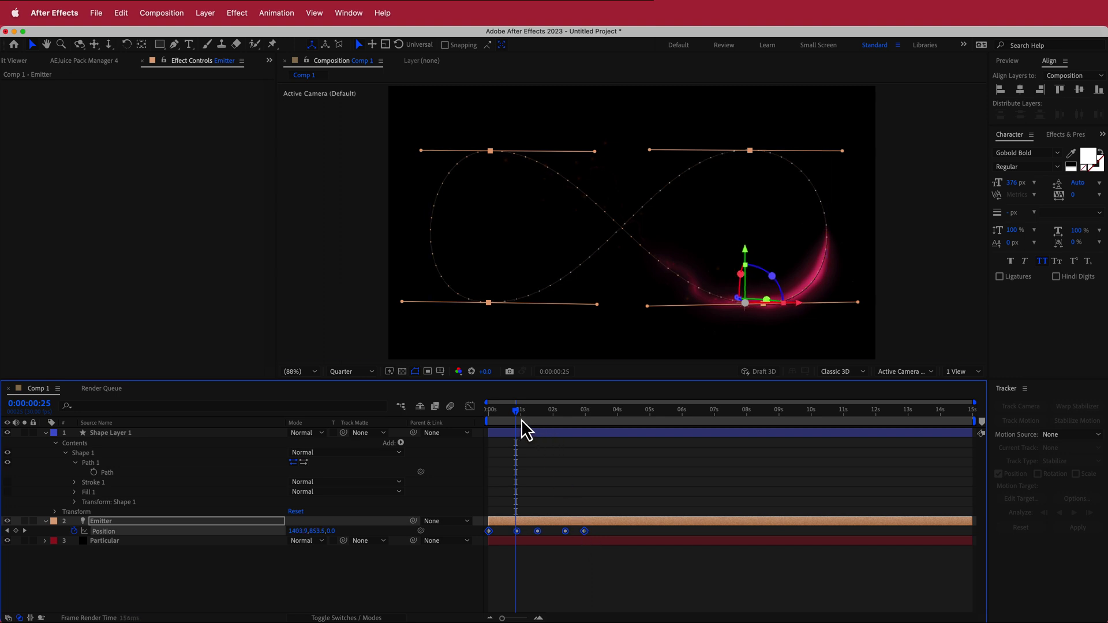
left_click_drag(517, 412, 541, 417)
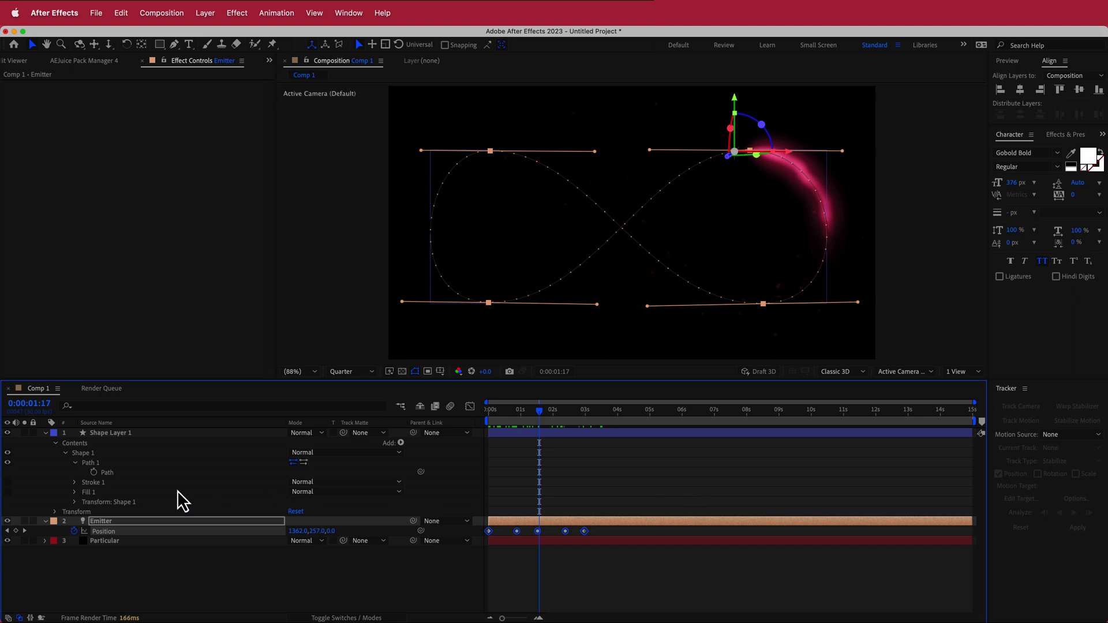
Add a loopOut() expression to the Emitter's Position and scrub to preview the loop
left_click(73, 530, "alt")
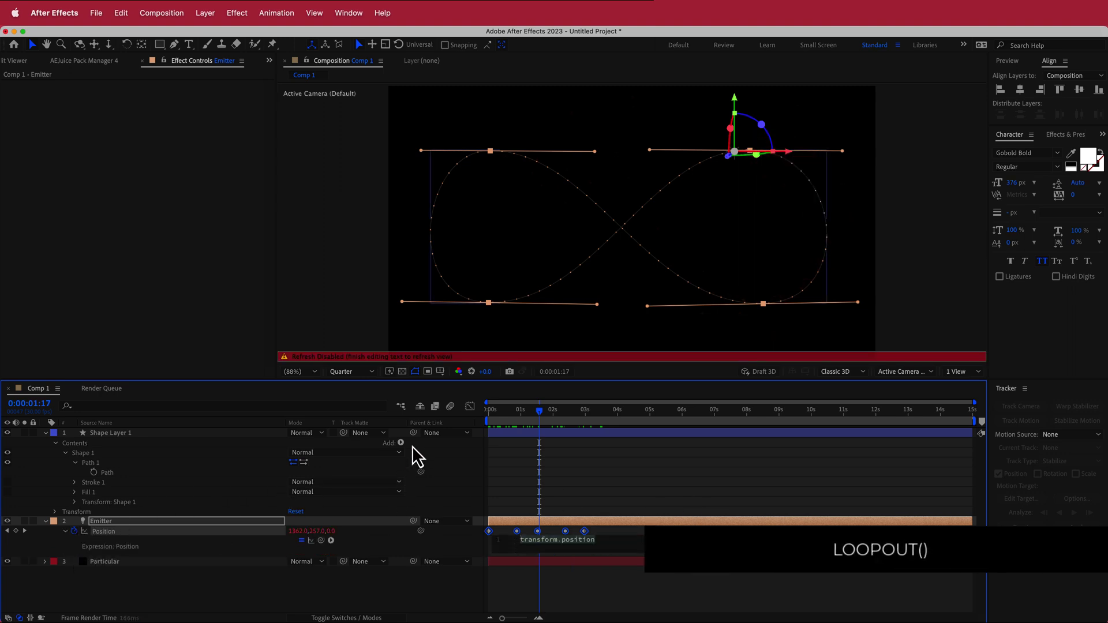
type("loopouy")
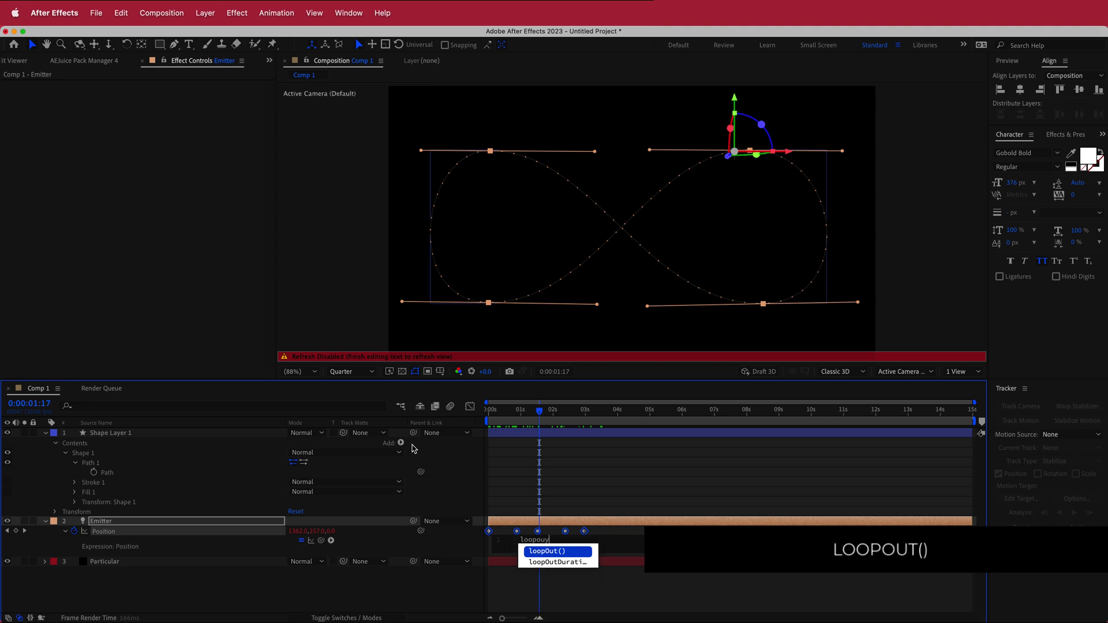
key("BackSpace")
type("t")
key("Return")
left_click_drag(542, 417, 659, 420)
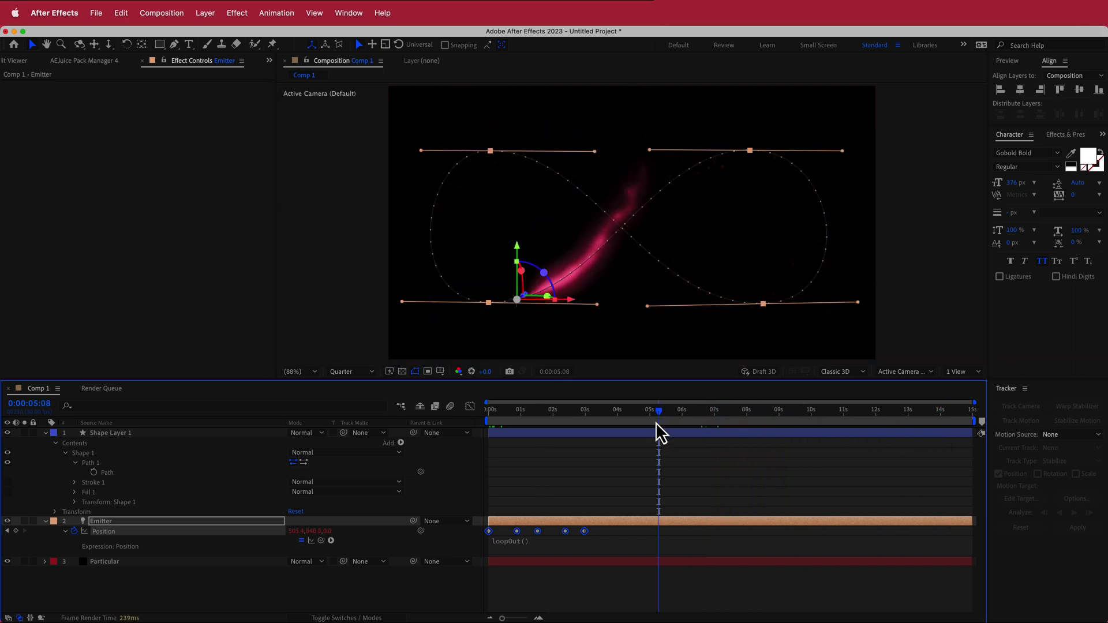
Select Particular's Primary System and set Particles/sec to 200
key("super+shift+a")
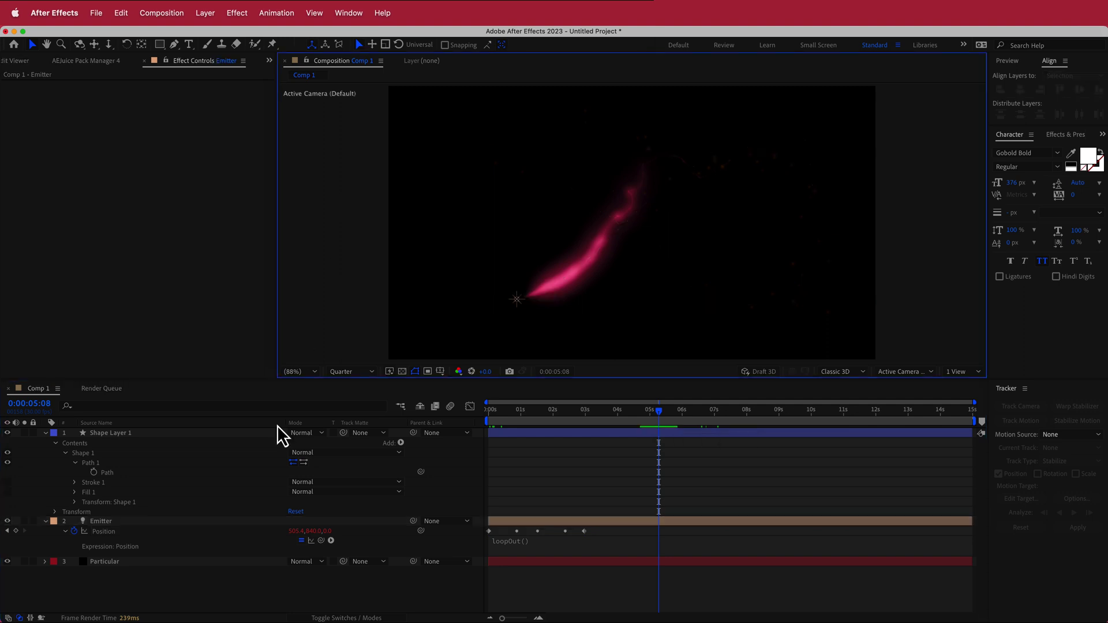
left_click(123, 563)
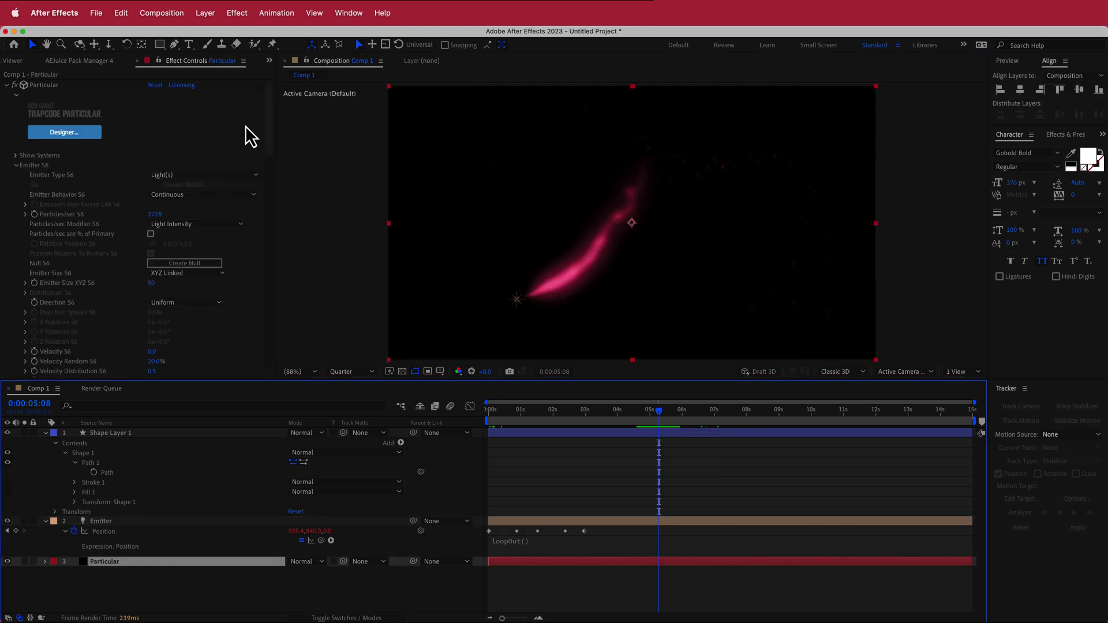
left_click(17, 157)
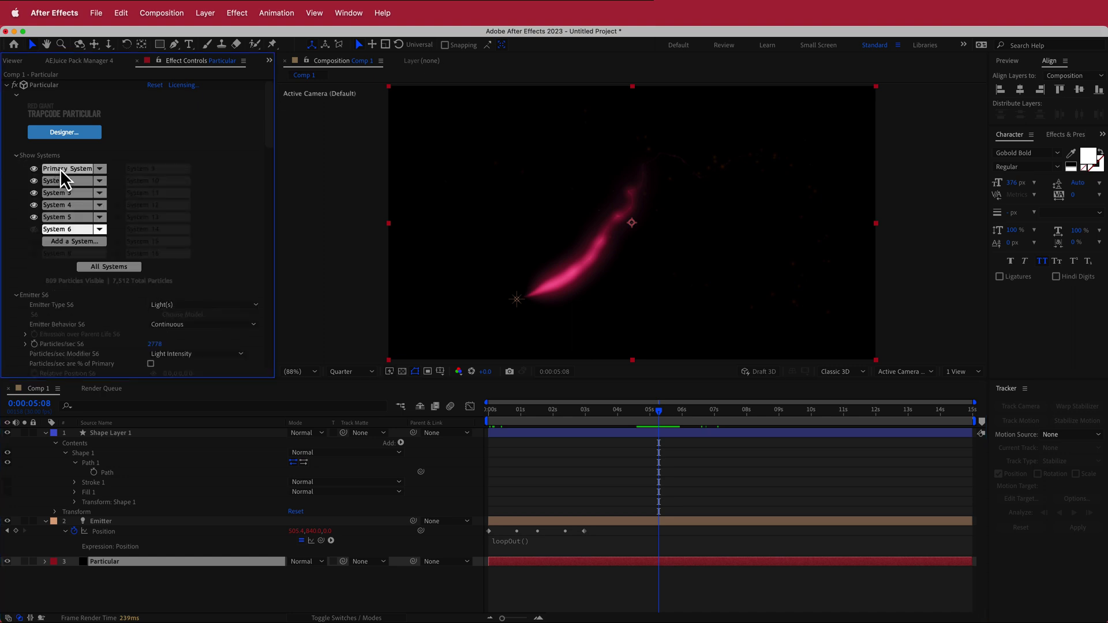
left_click(60, 169)
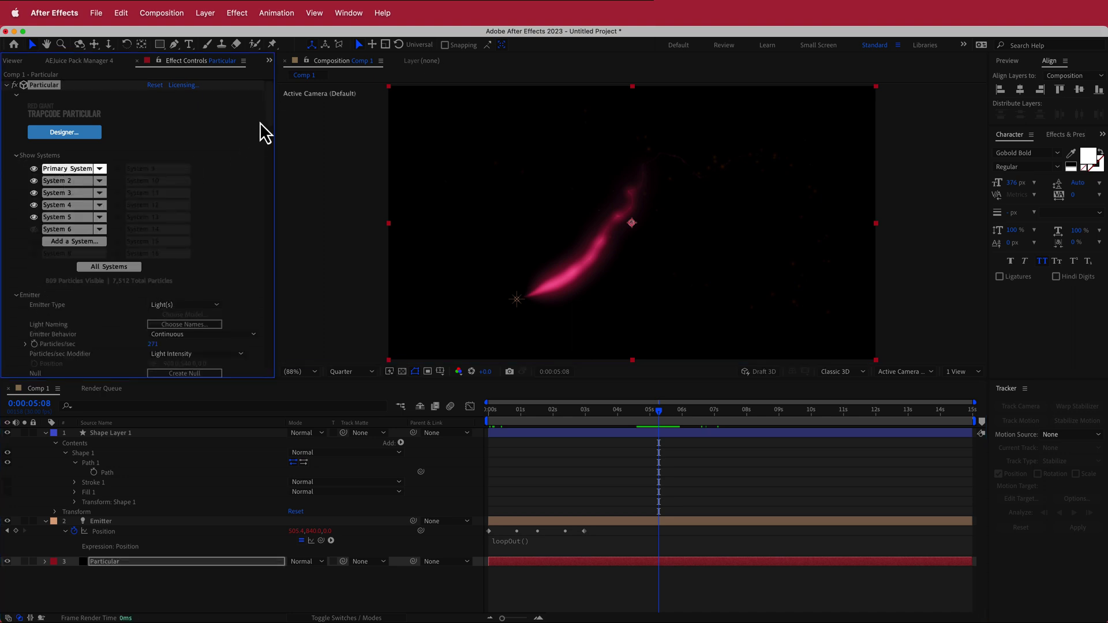
left_click_drag(270, 109, 270, 123)
left_click(154, 228)
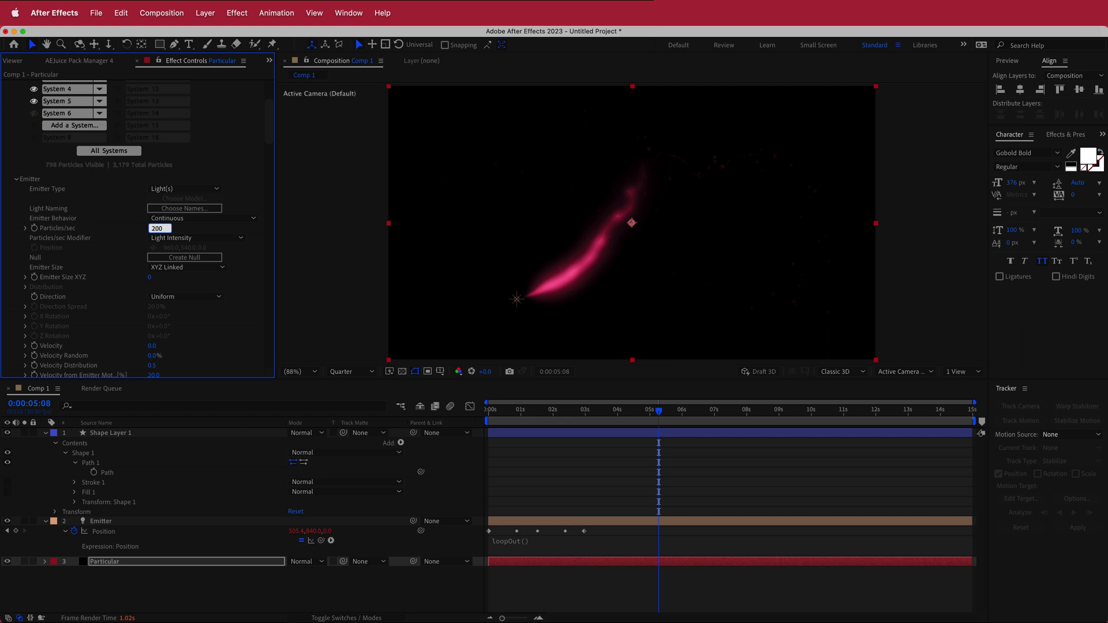
key("Return")
Set Emitter Size XYZ to 200, try a wider size, then revert to 200
left_click(150, 278)
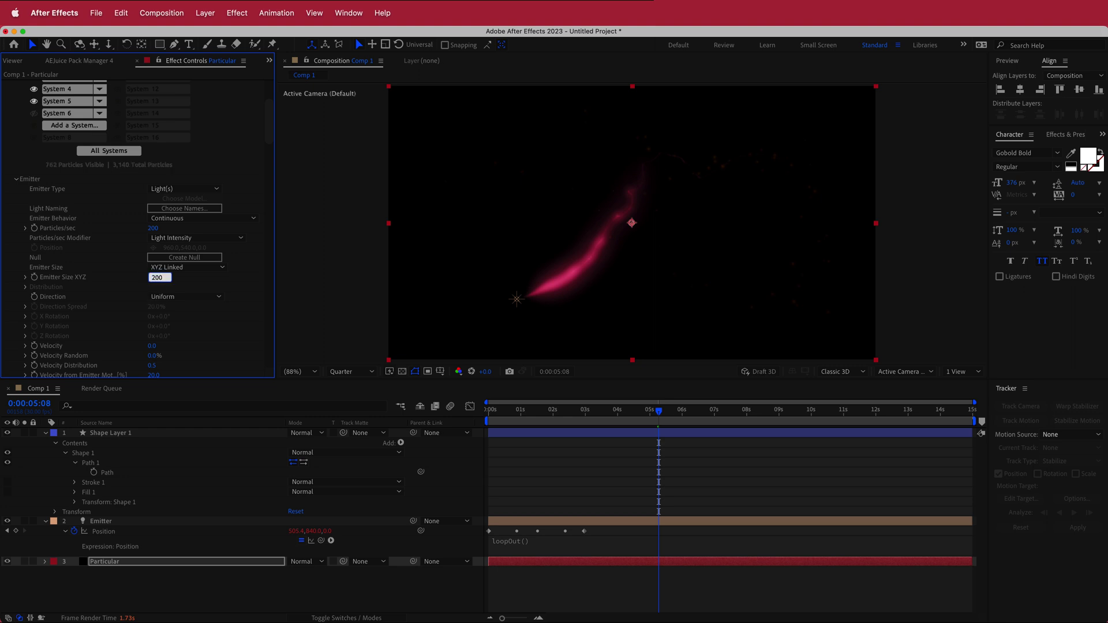
type("200")
key("Return")
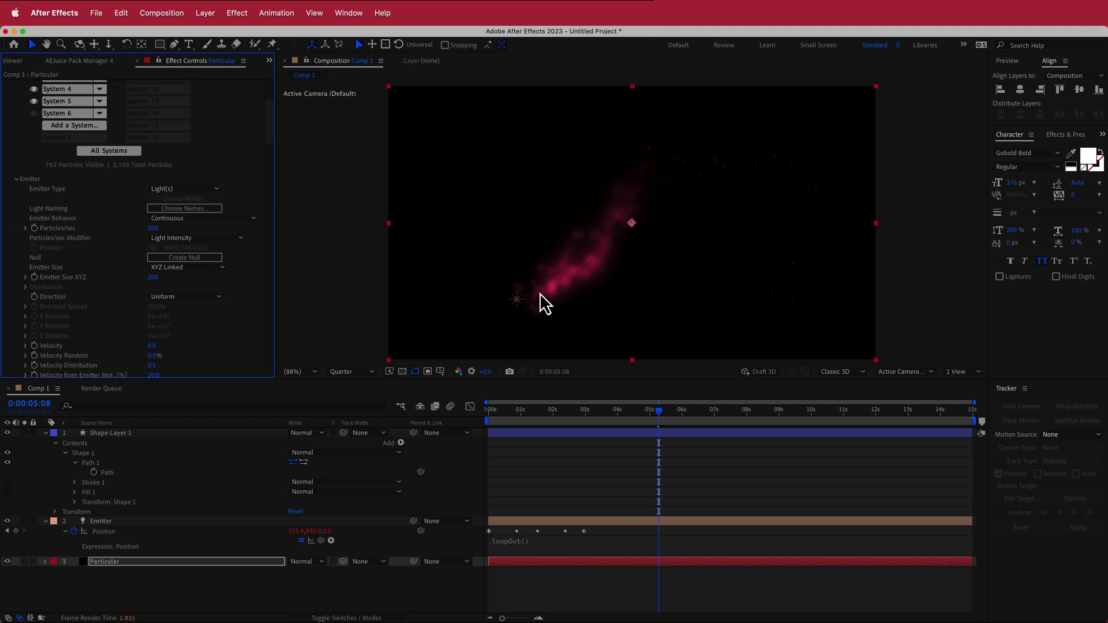
left_click_drag(658, 408, 709, 412)
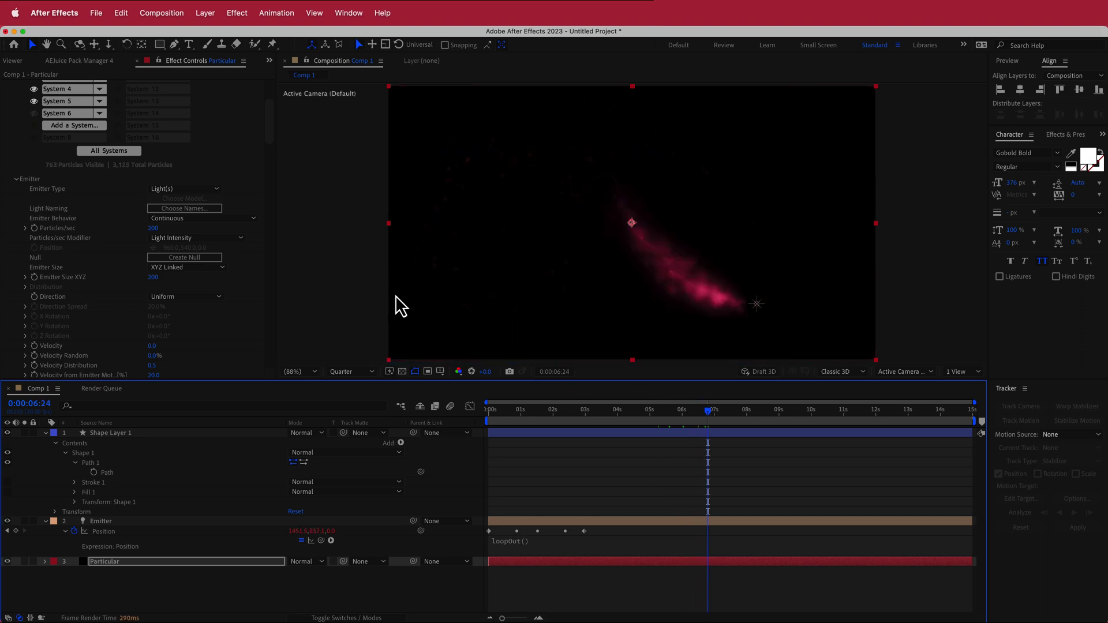
left_click_drag(154, 277, 240, 279)
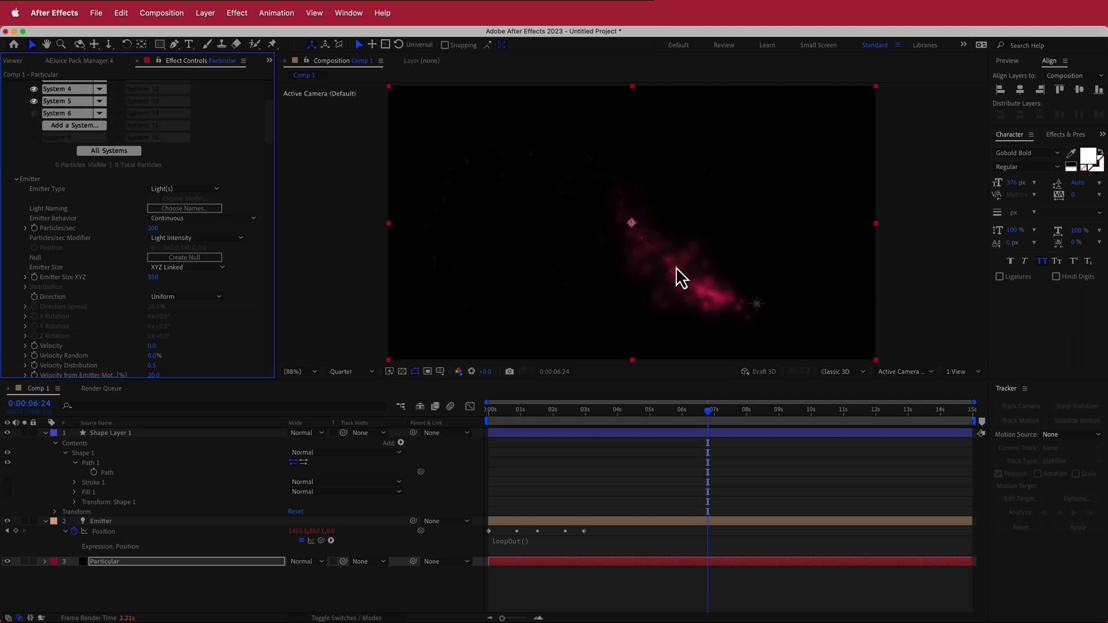
key("super+z")
Set the particles' Life (seconds) to 0.4 in the Particle group
scroll(219, 297, "down", 1)
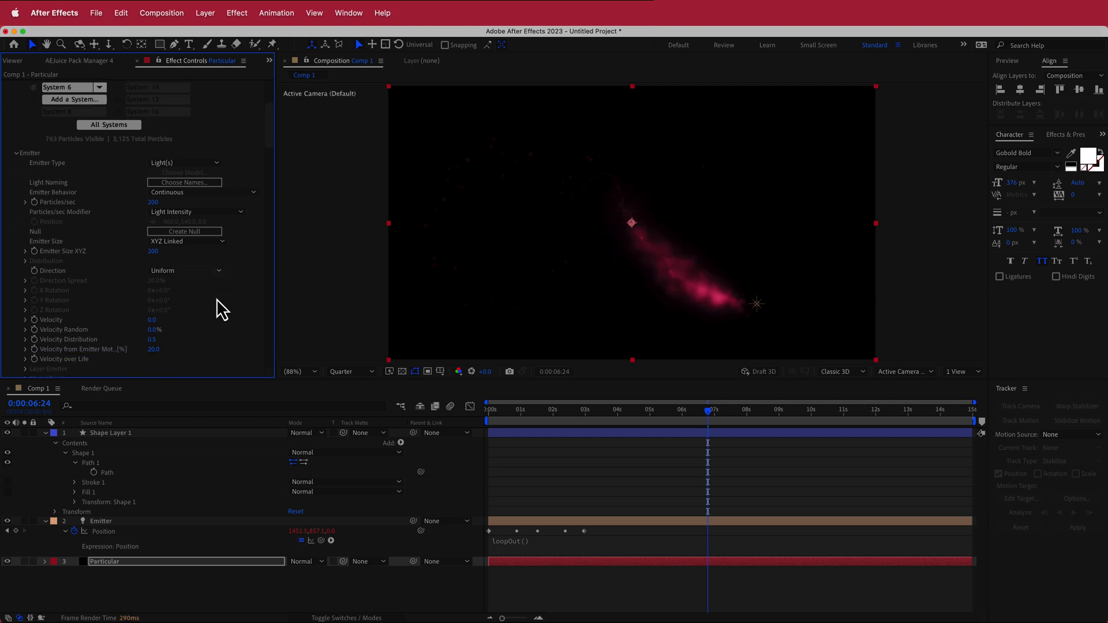
scroll(216, 299, "down", 2)
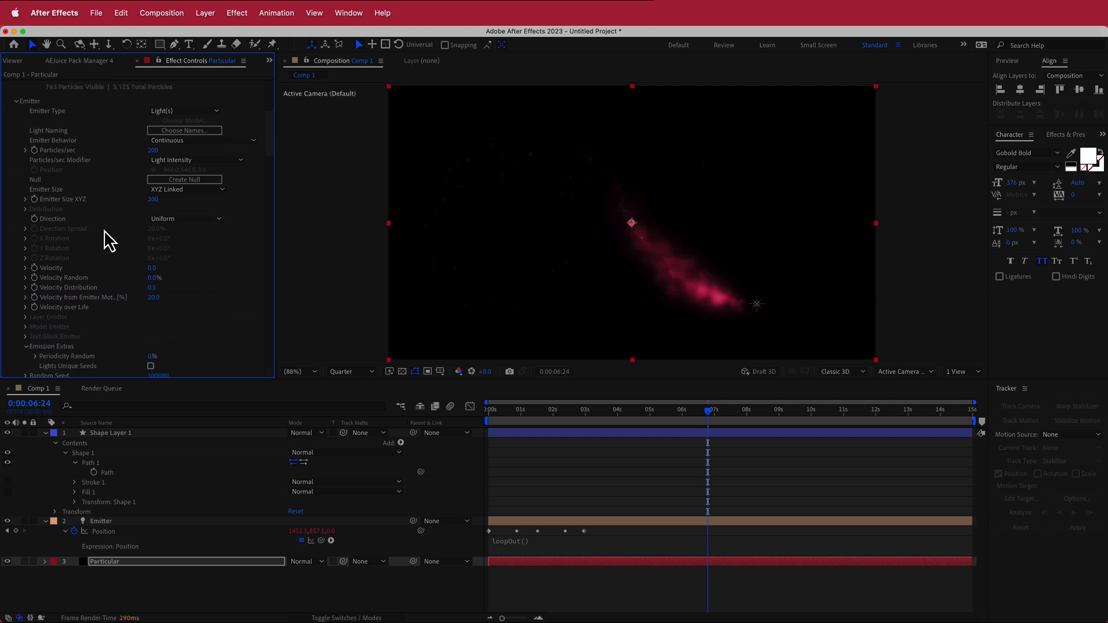
scroll(70, 268, "down", 2)
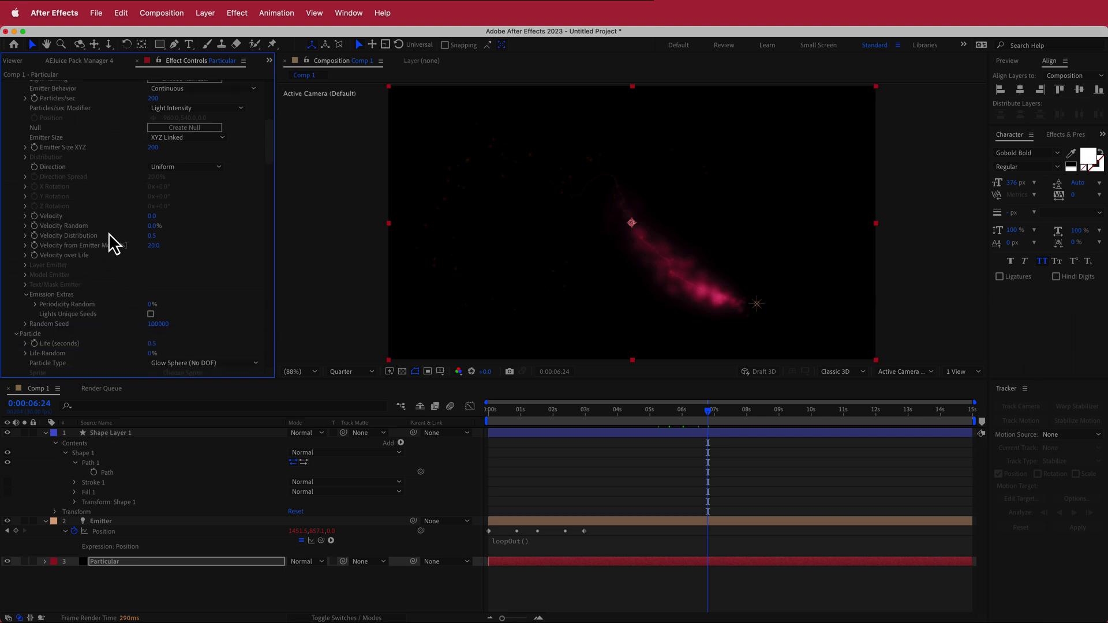
scroll(102, 231, "down", 2)
scroll(107, 228, "down", 1)
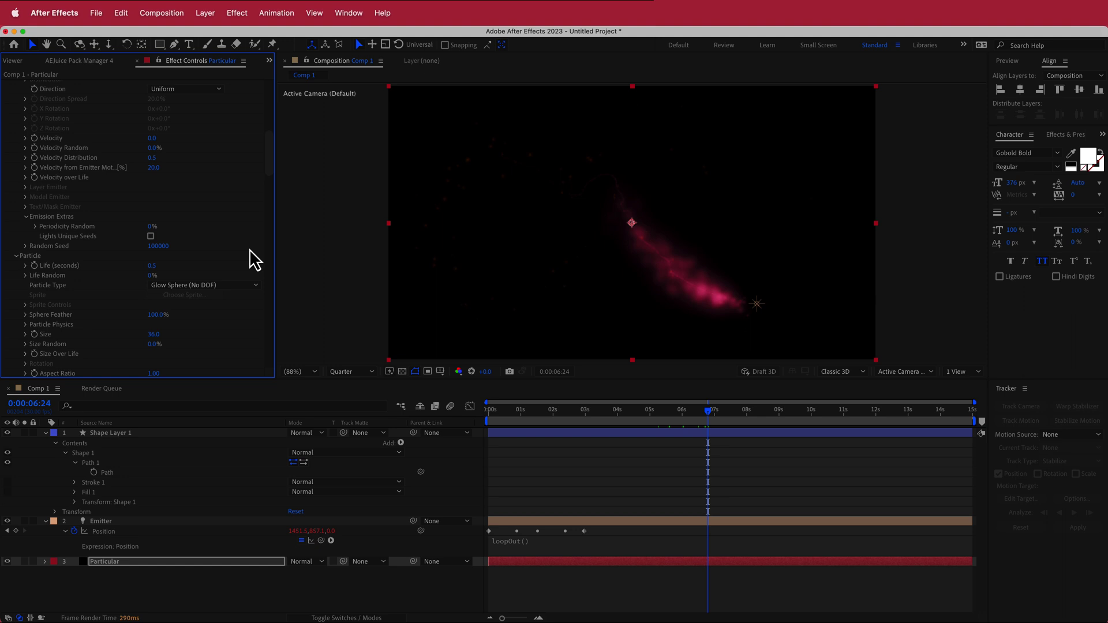
scroll(248, 251, "down", 1)
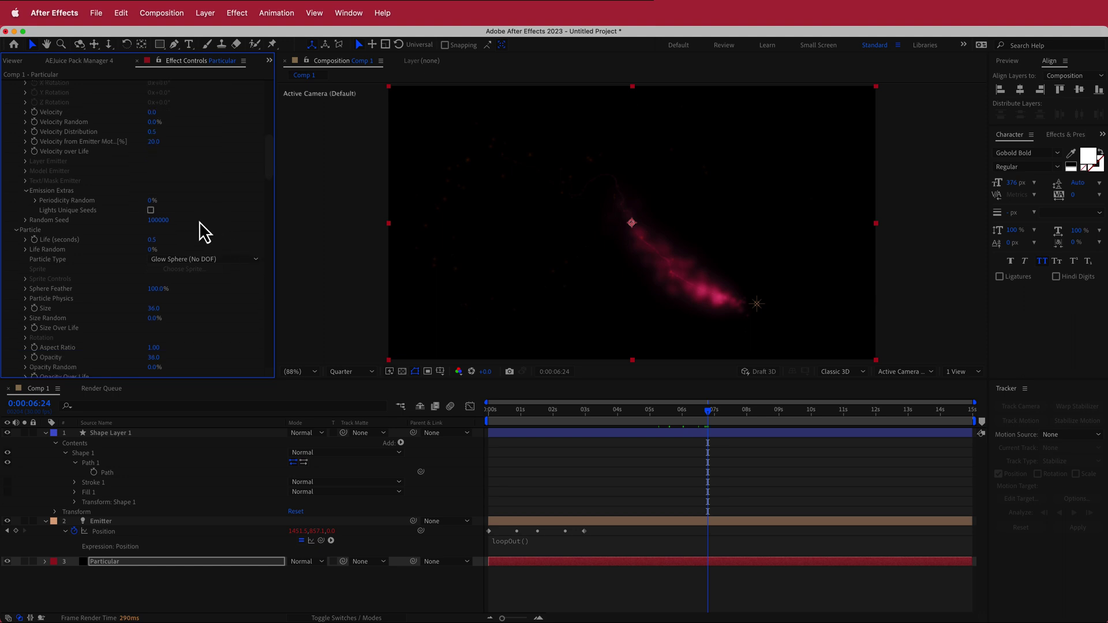
left_click(152, 240)
type("0.4")
key("Return")
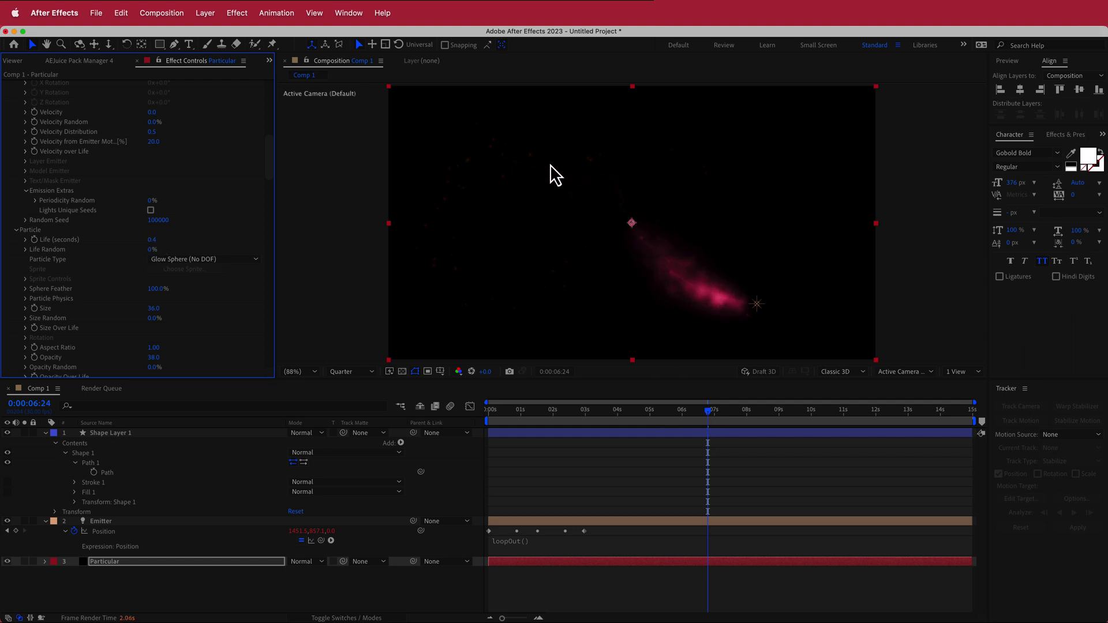
Preview the shorter trail, then bring the Color Hunt palette site forward
mouse_move(708, 411)
left_mouse_down()
mouse_move(656, 415)
mouse_move(700, 413)
left_mouse_up()
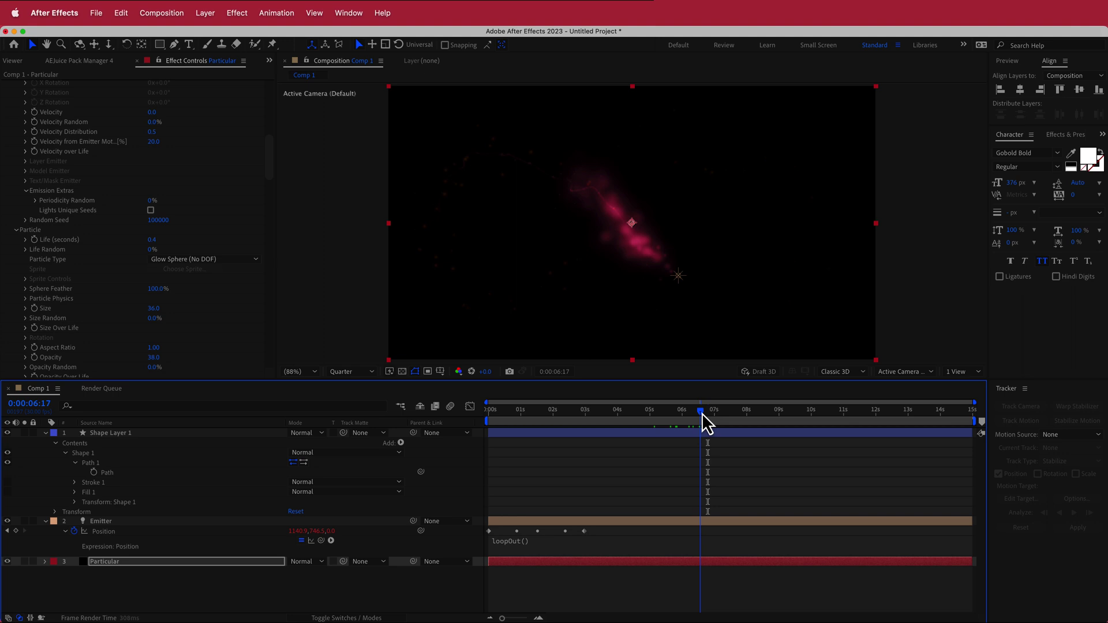
scroll(255, 280, "down", 3)
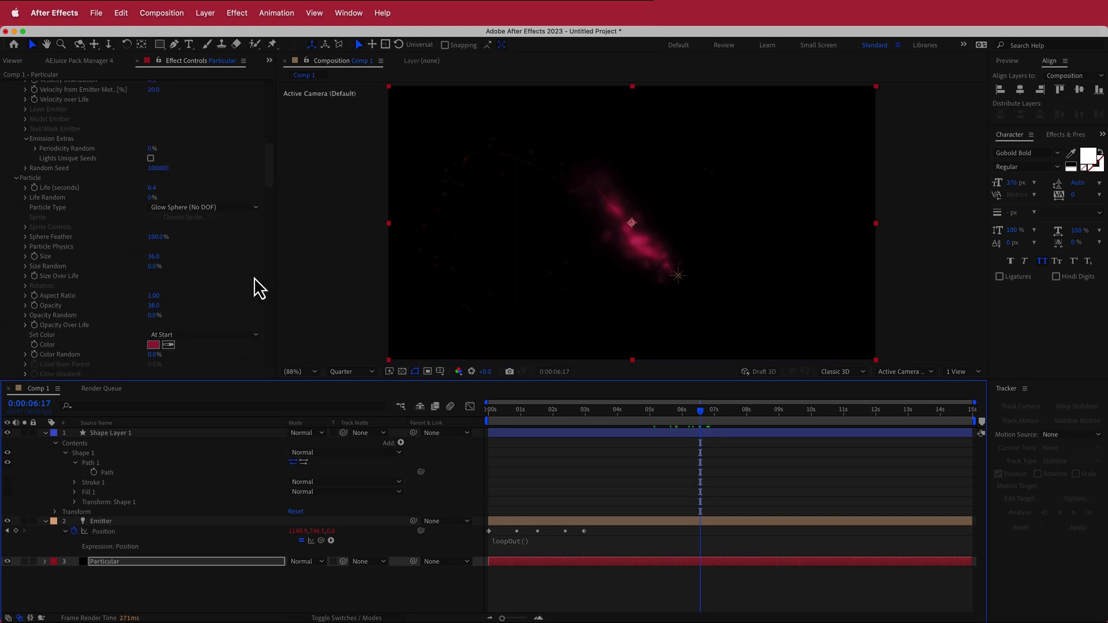
scroll(249, 241, "down", 2)
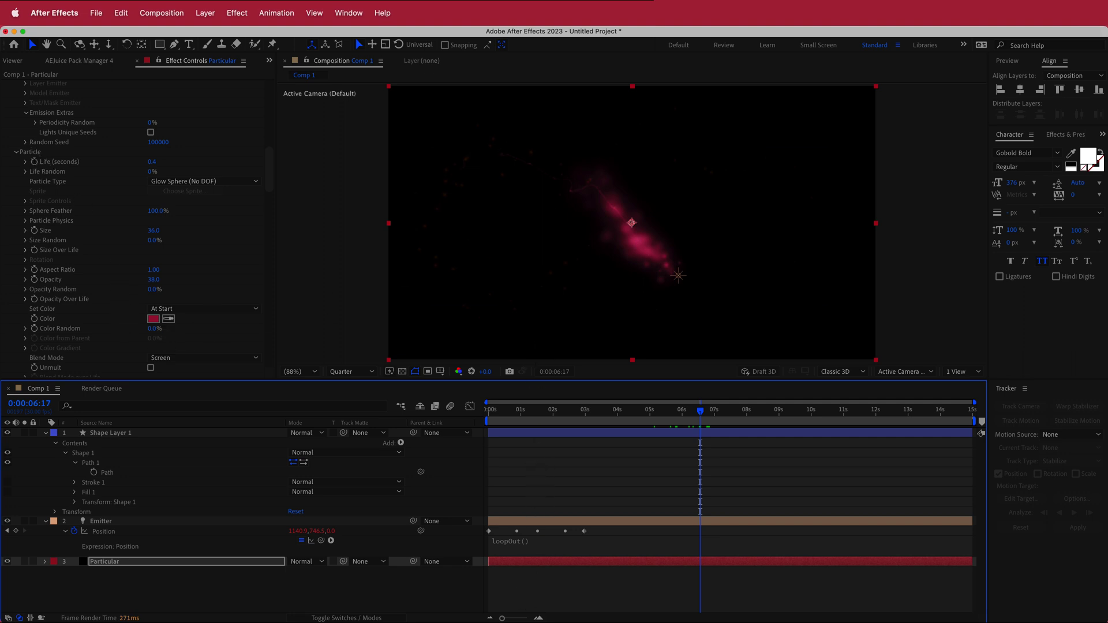
key("super+Tab")
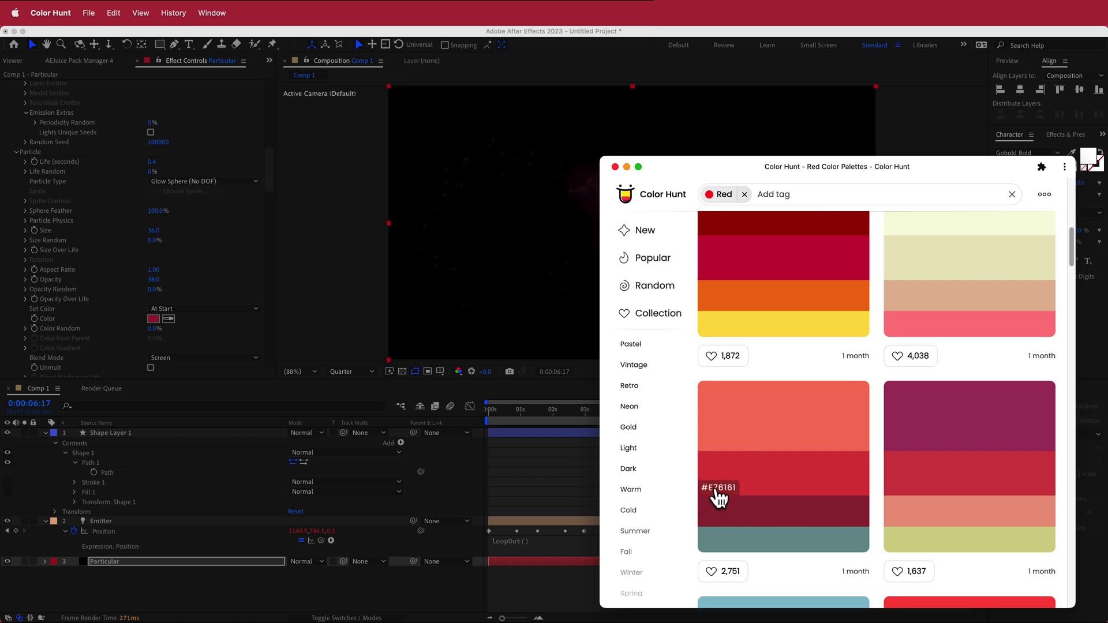
Paste Color Hunt's #E76161 into Particular's particle Color and preview the red trail
left_click(779, 473)
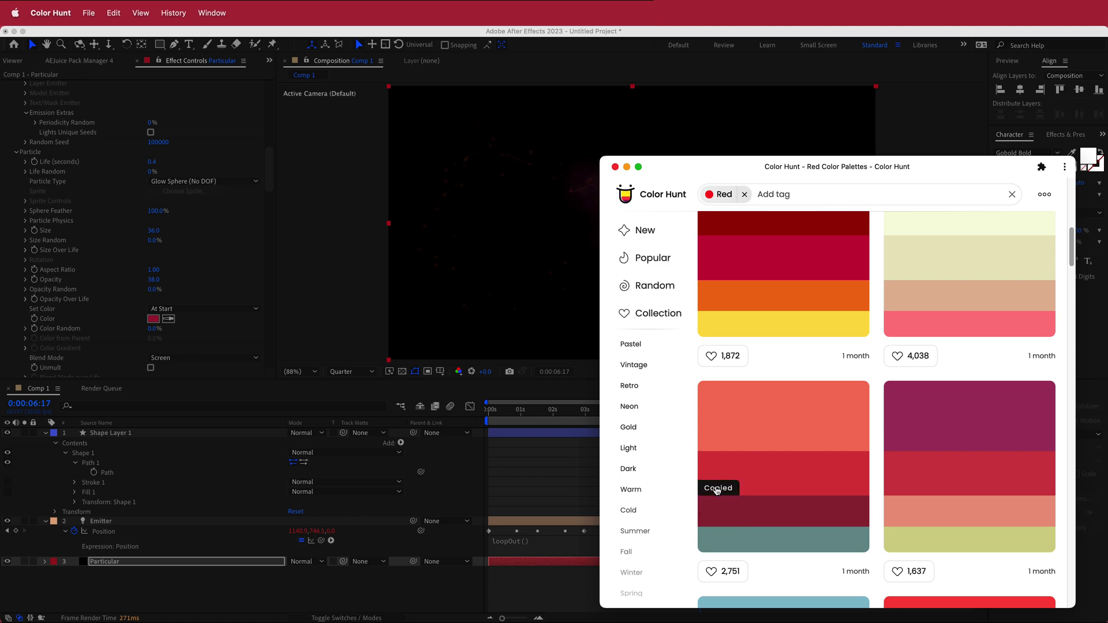
left_click(152, 319)
type("E76161")
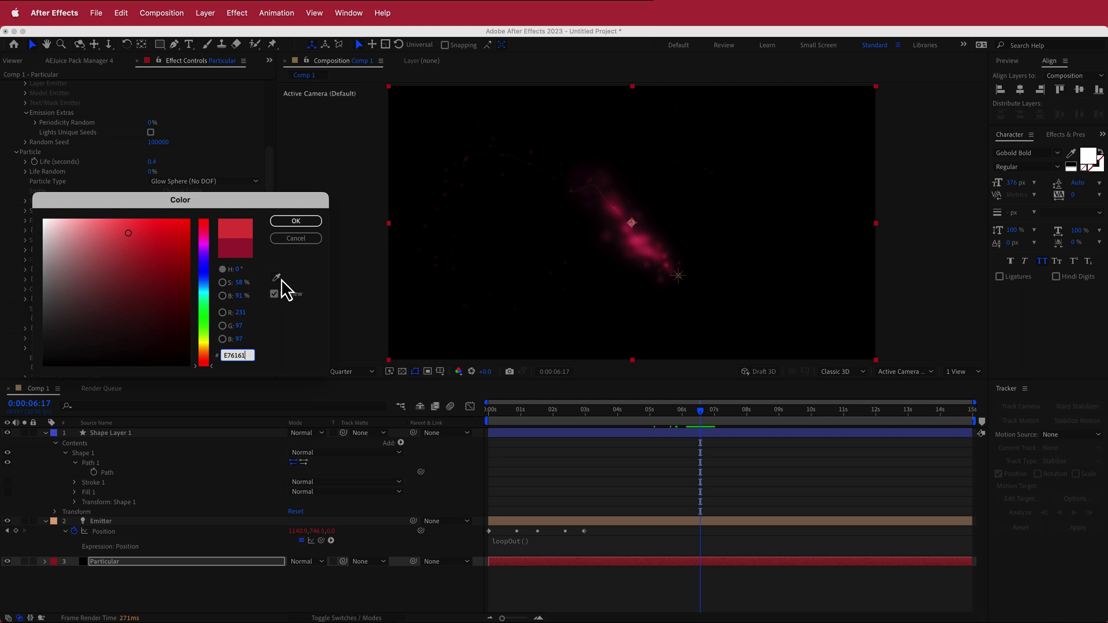
left_click(293, 224)
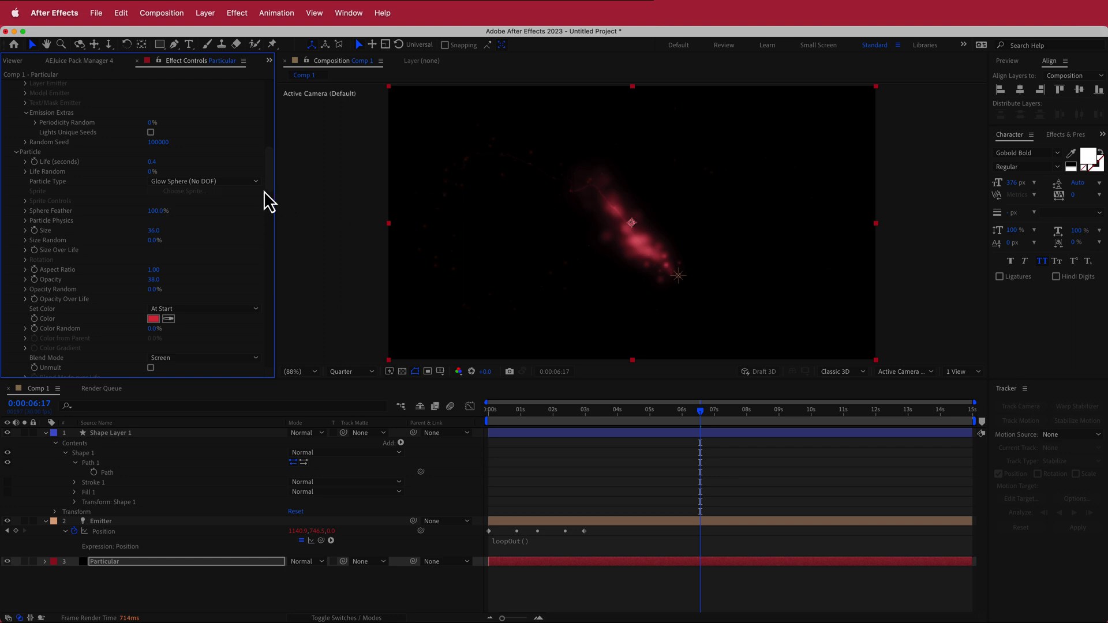
left_click(693, 411)
mouse_move(692, 410)
left_mouse_down()
mouse_move(632, 413)
mouse_move(685, 414)
left_mouse_up()
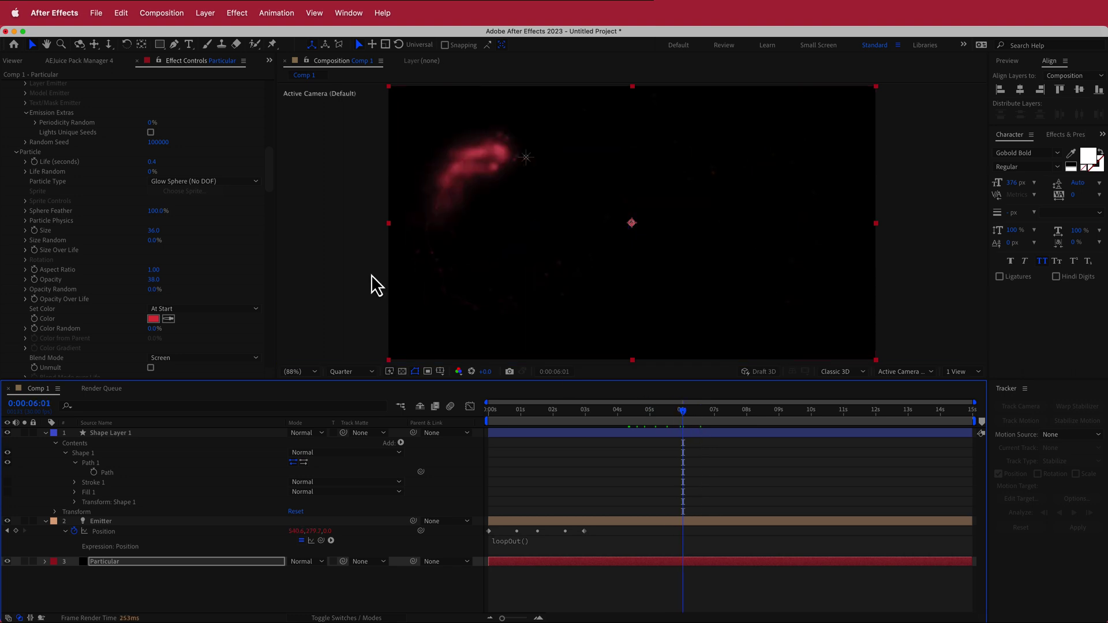
scroll(239, 247, "down", 10)
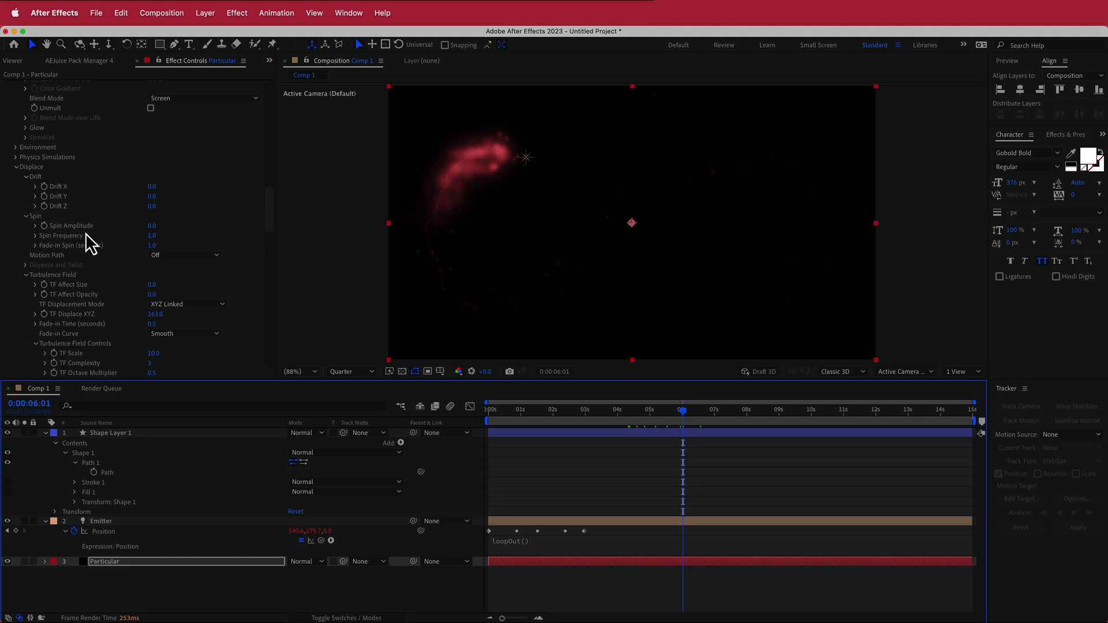
scroll(205, 202, "down", 10)
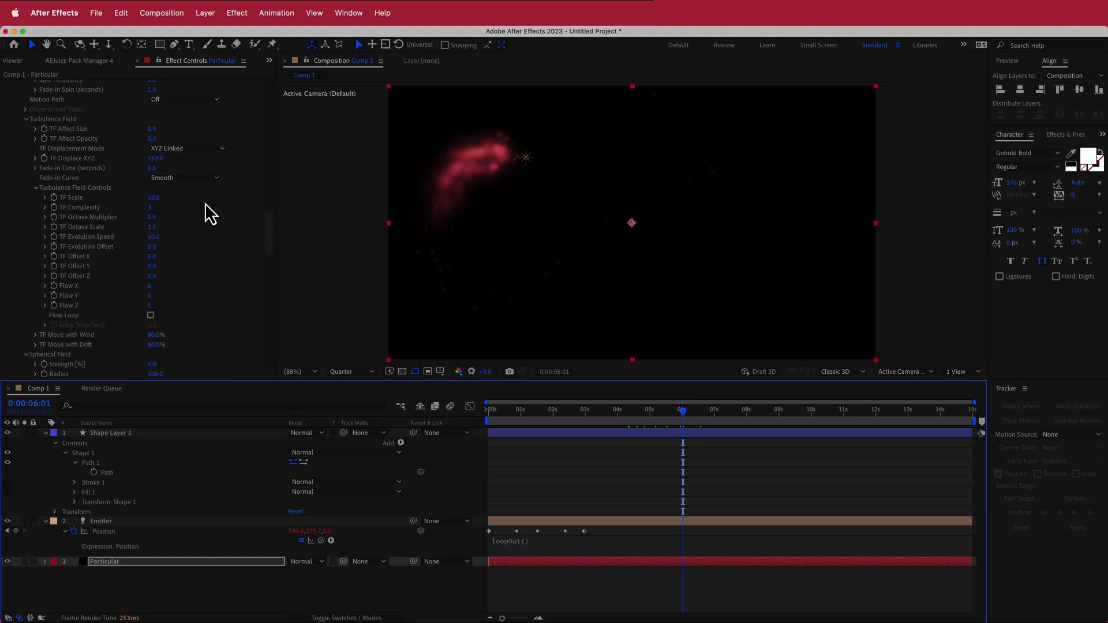
scroll(204, 203, "down", 9)
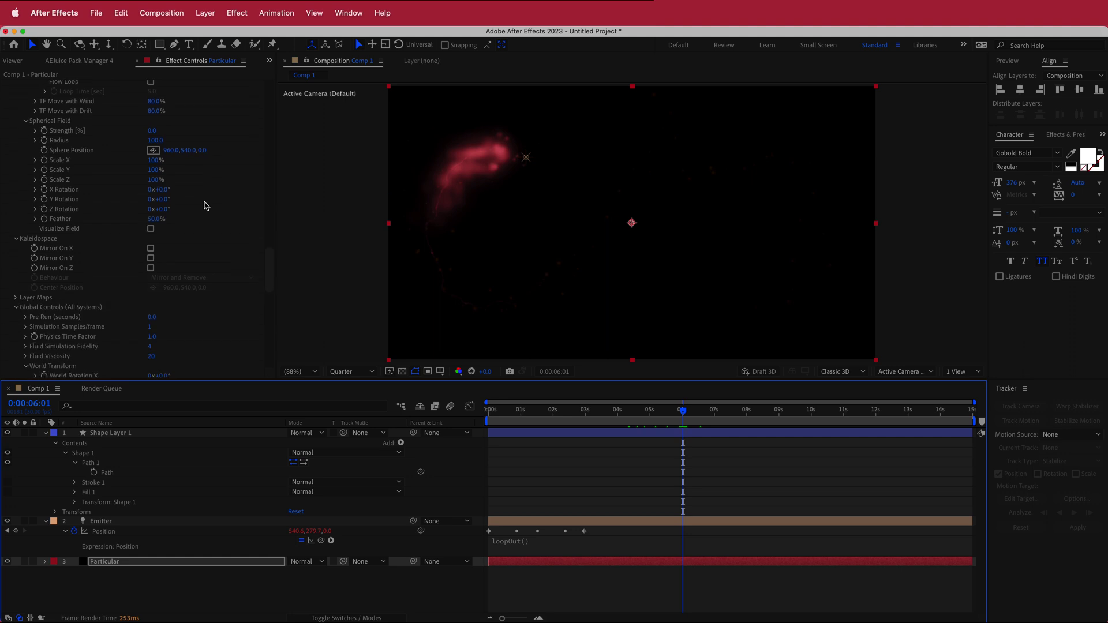
scroll(115, 229, "down", 10)
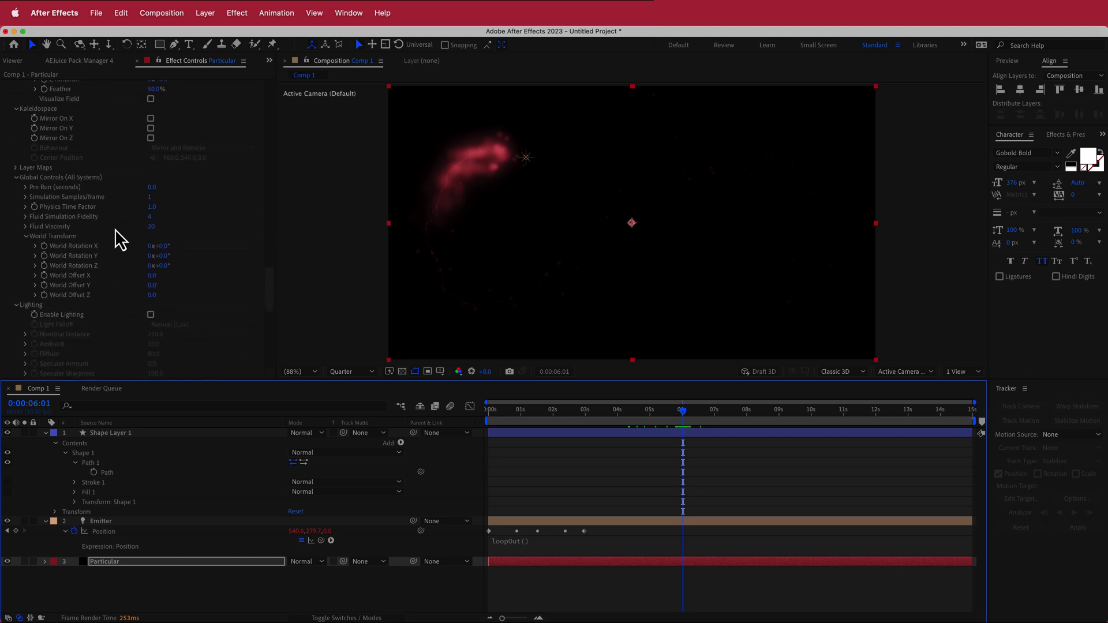
left_click_drag(272, 306, 272, 117)
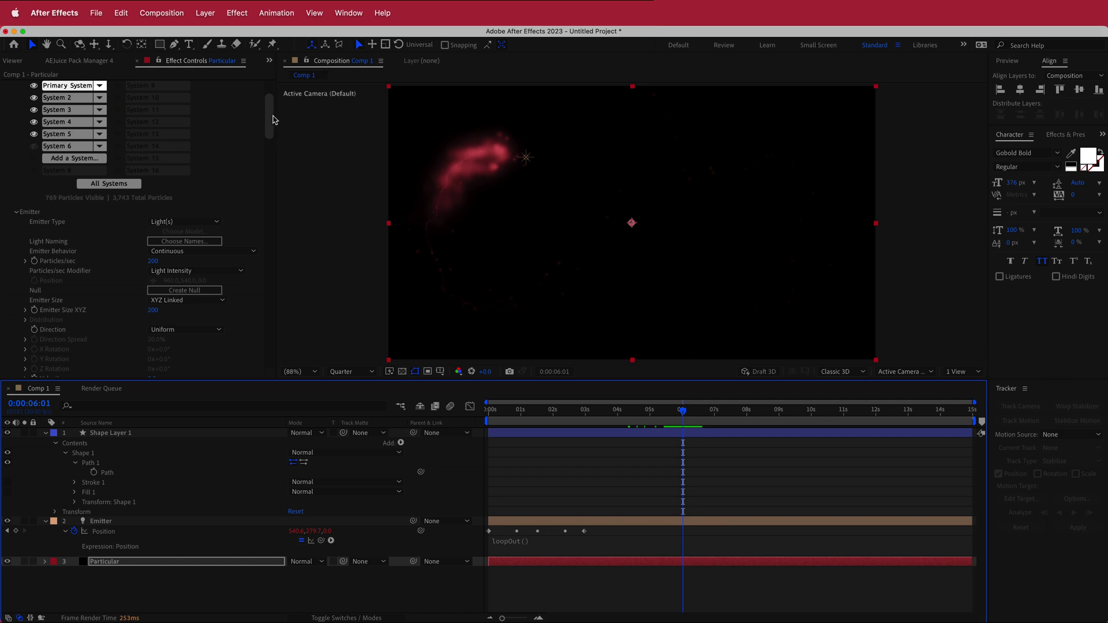
Create a solid named BG beneath Particular and apply Gradient Ramp to it
right_click(400, 435)
mouse_move(434, 444)
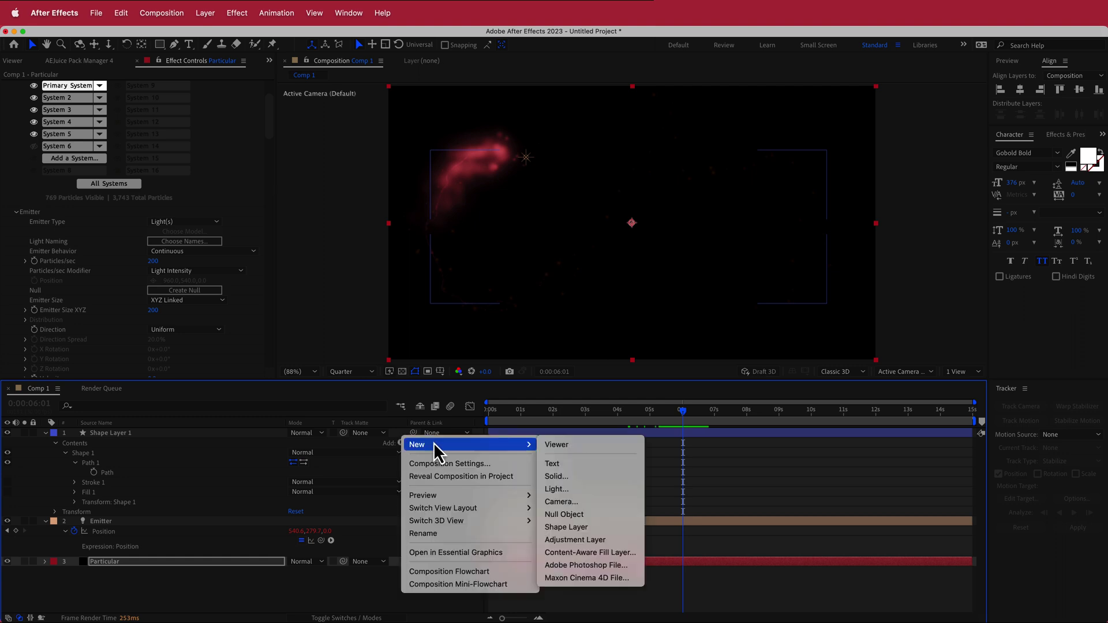
left_click(564, 475)
type("BG")
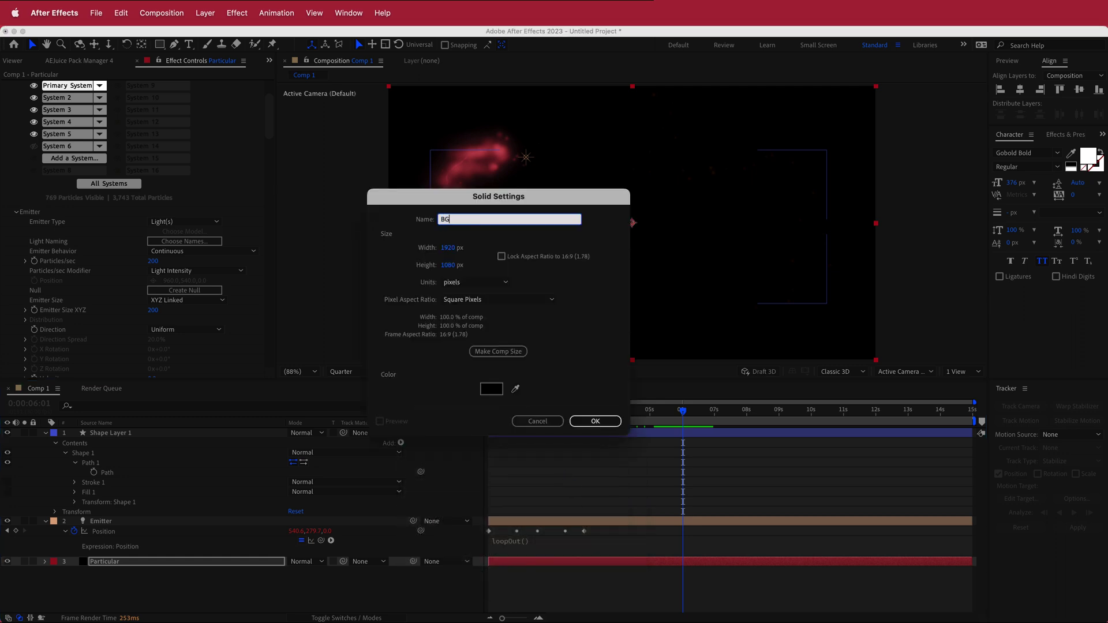
key("Return")
left_click_drag(128, 563, 129, 578)
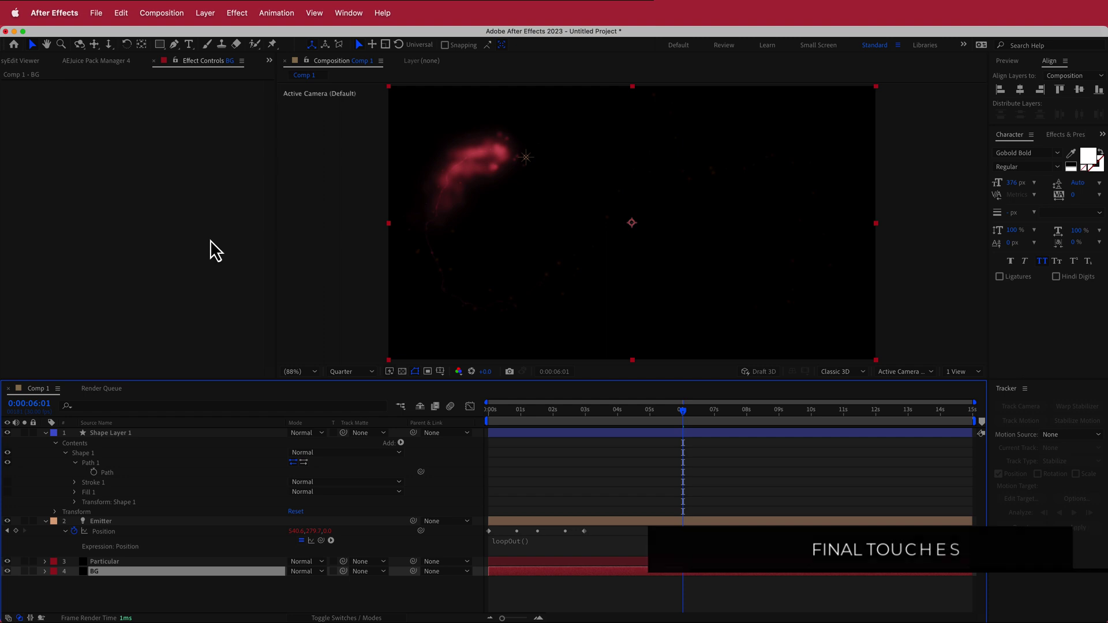
key("ctrl+space")
type("ramp")
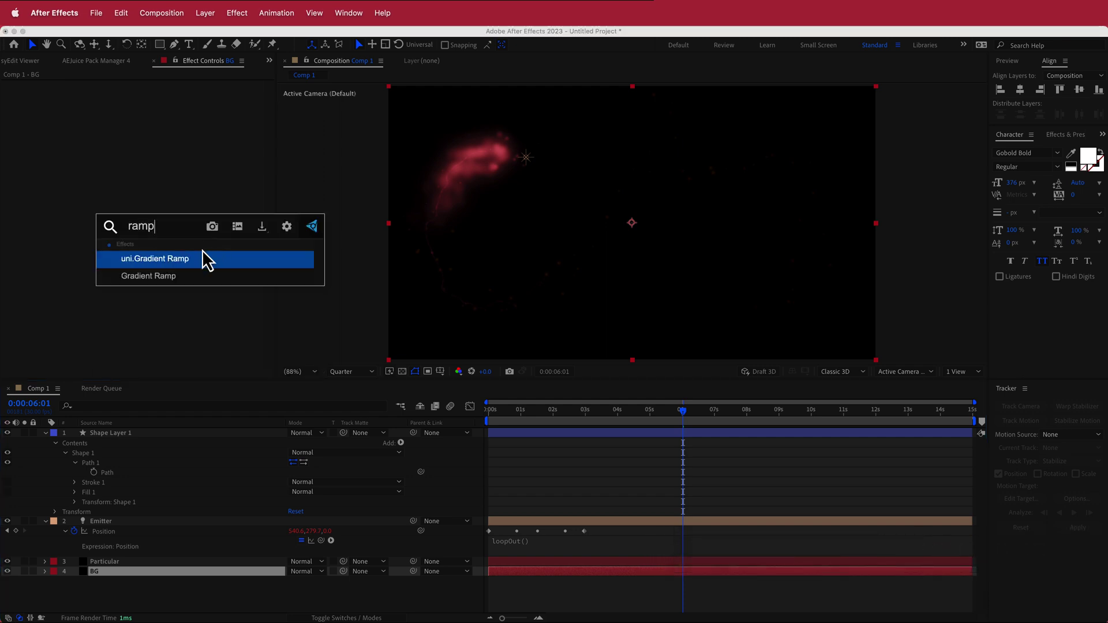
left_click(167, 278)
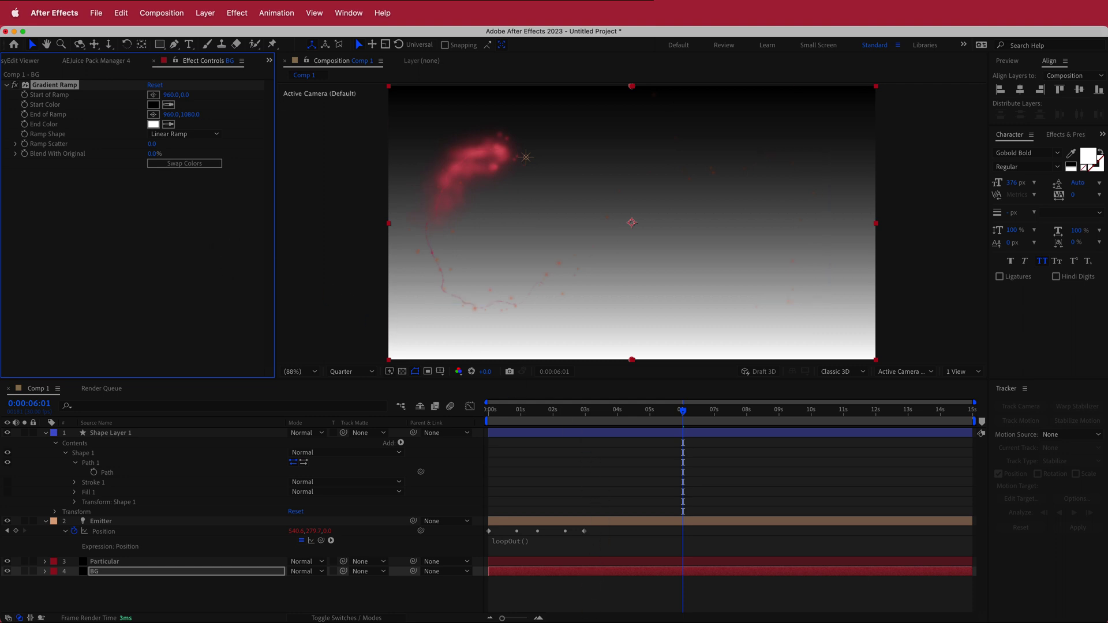
Set the ramp's End Color to B04759, make it Radial, and swap colours
key("super+Tab")
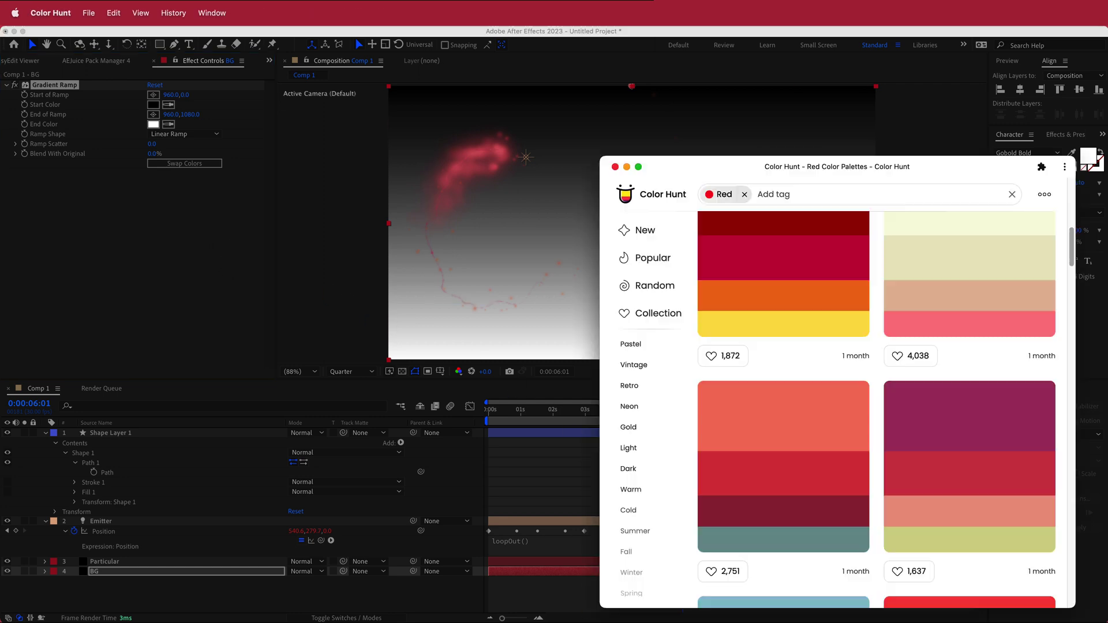
left_click(722, 528)
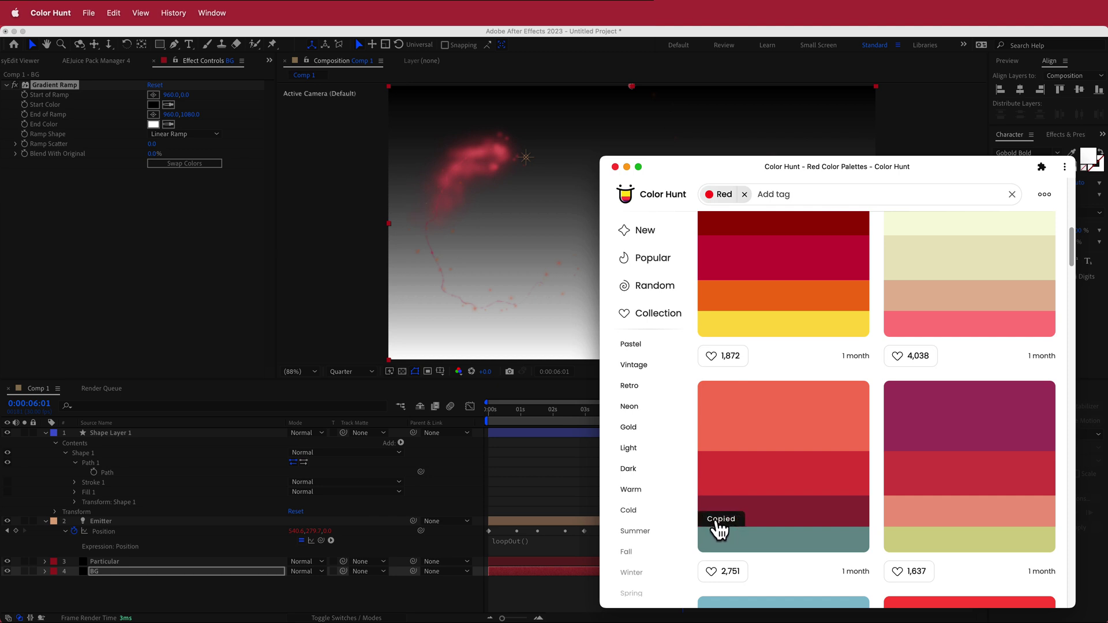
left_click(192, 188)
left_click(153, 124)
key("ctrl+v")
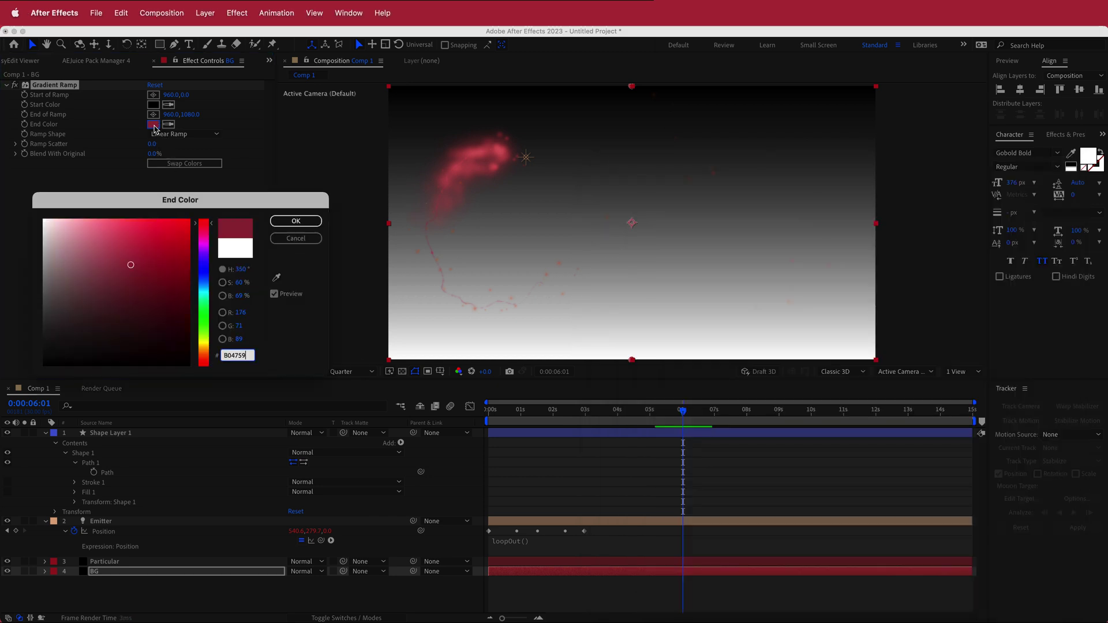
left_click(296, 223)
left_click(196, 136)
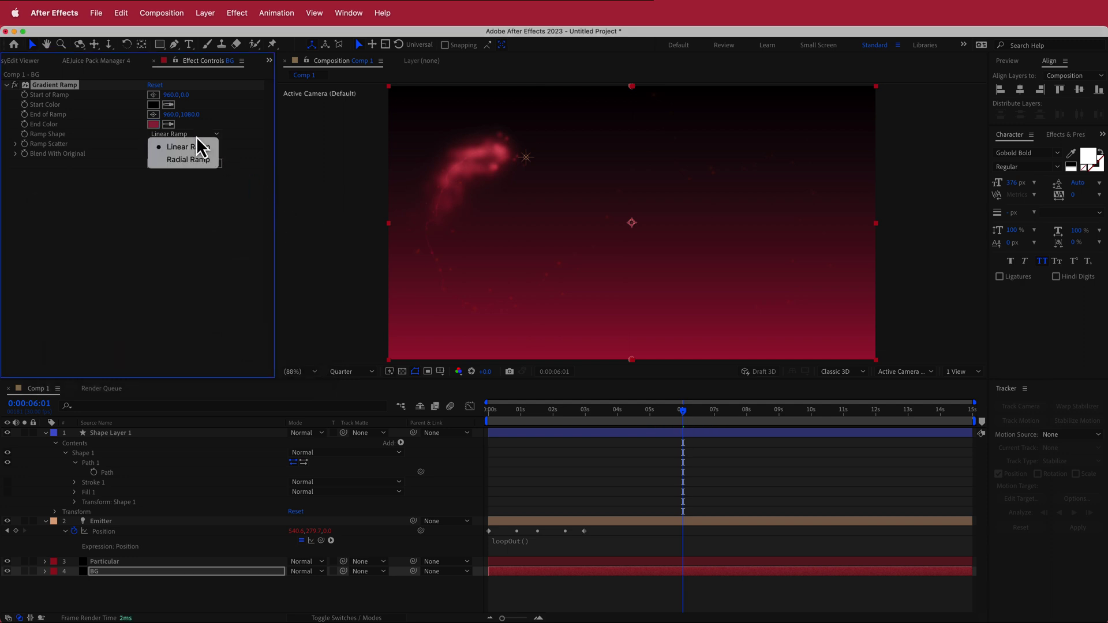
left_click(192, 159)
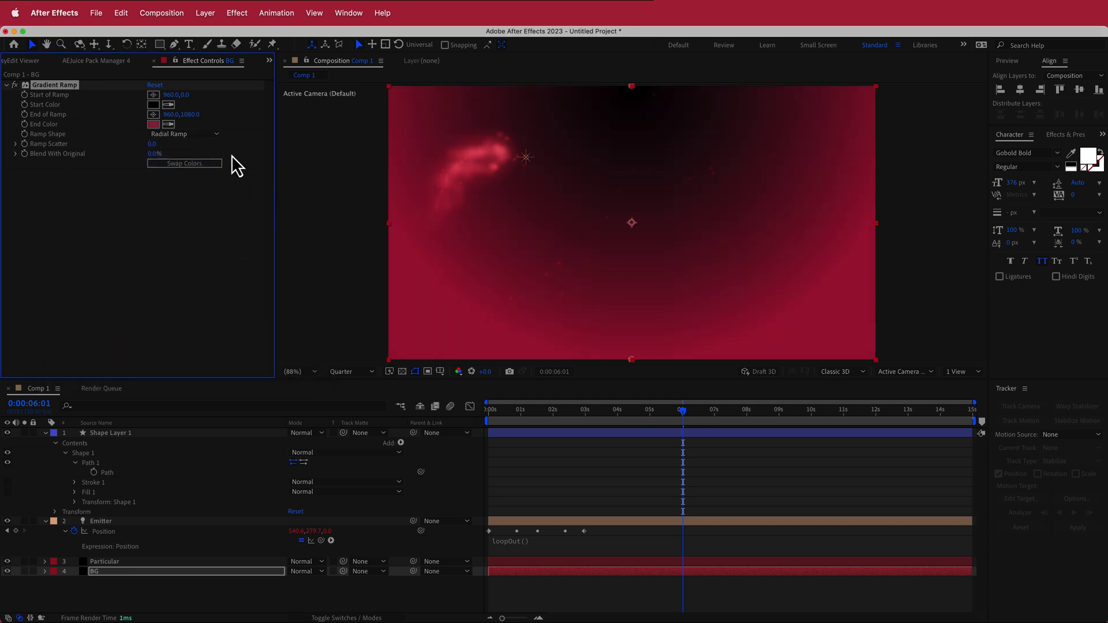
left_click(192, 164)
Move the gradient's Start of Ramp point higher, above the frame
scroll(628, 138, "down", 2)
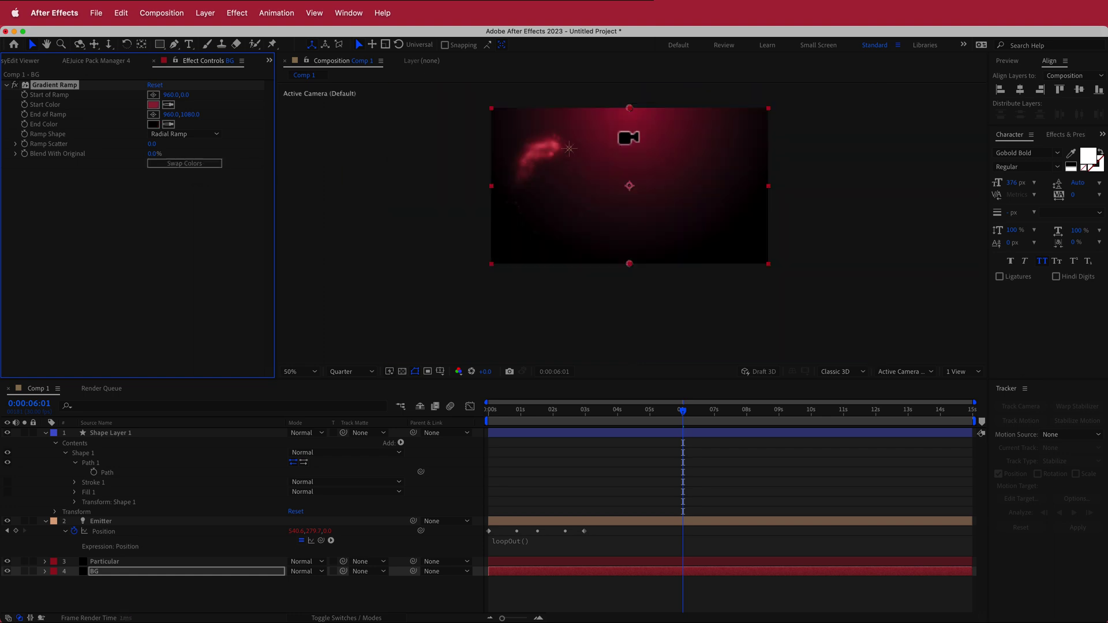
scroll(675, 215, "down", 1)
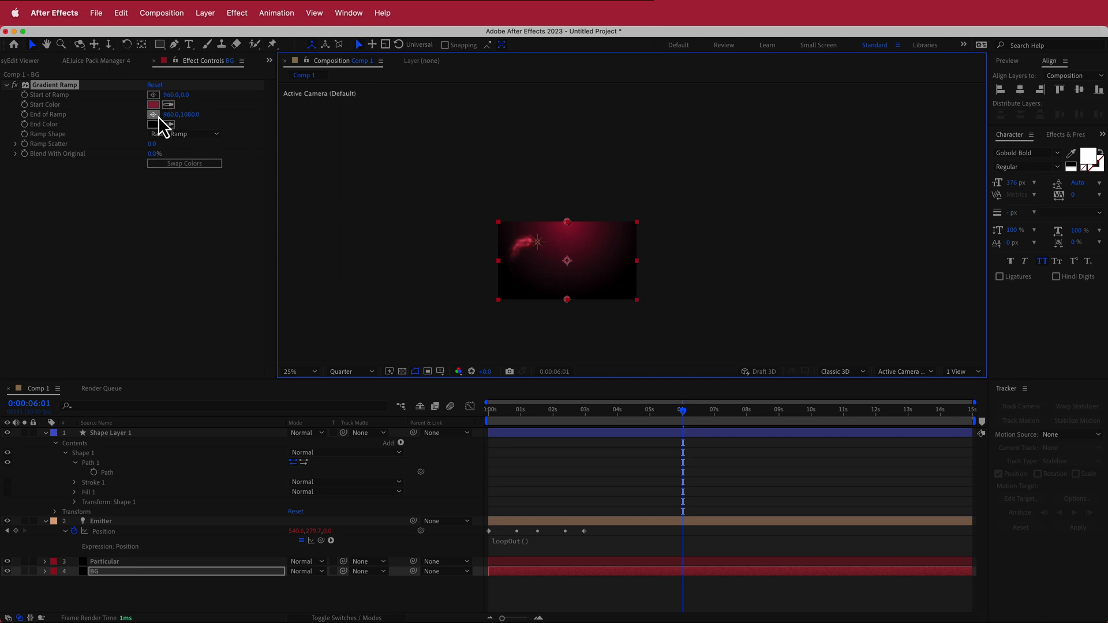
left_click(152, 95)
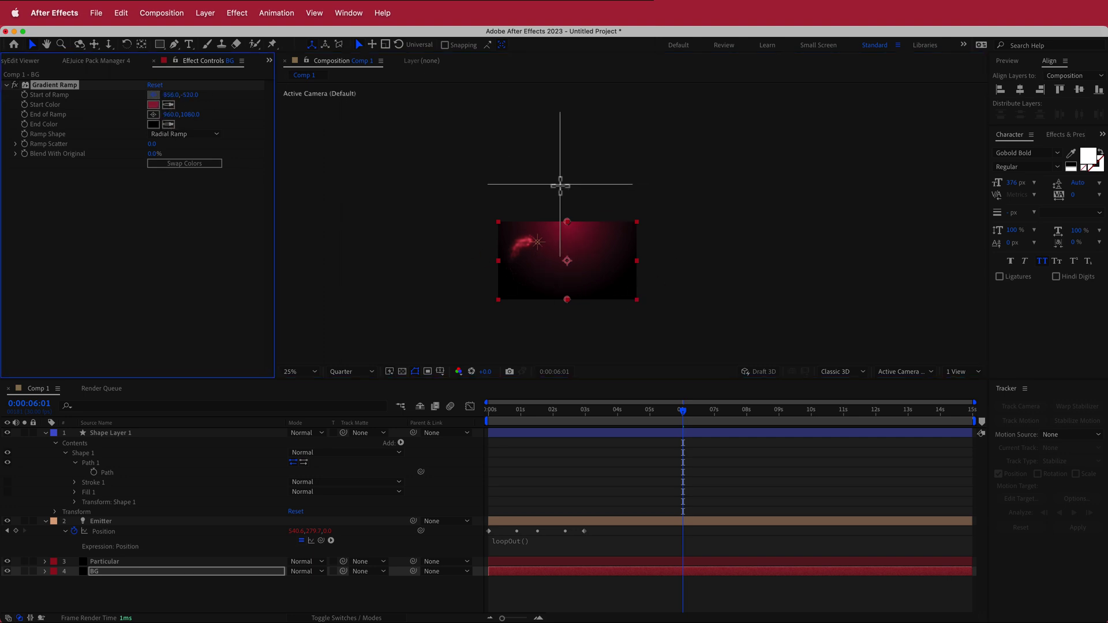
left_click(568, 166)
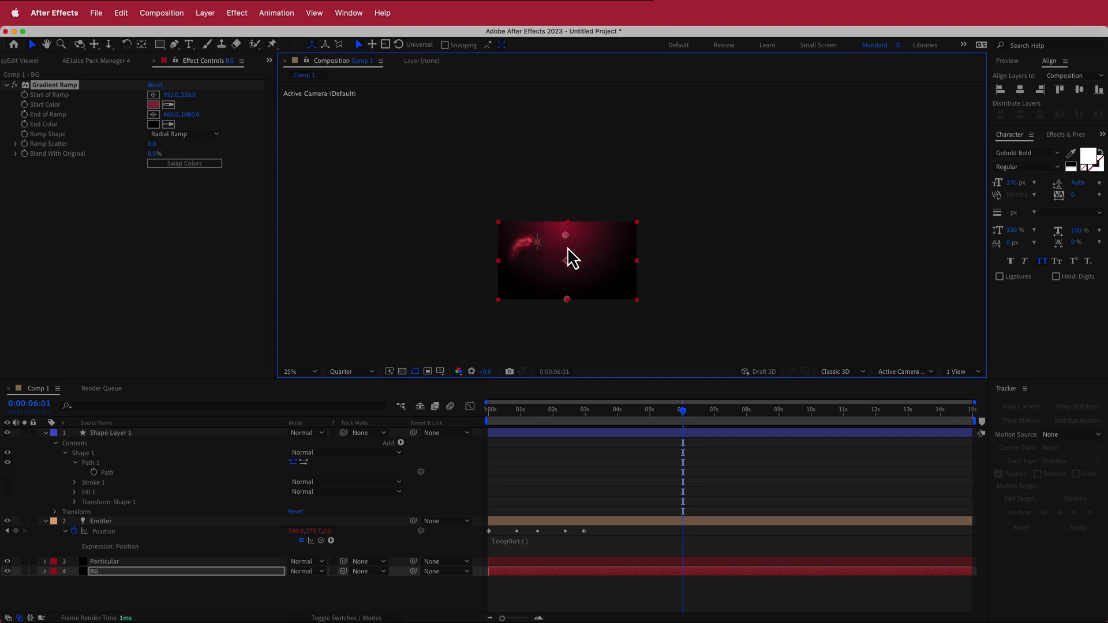
left_click_drag(565, 234, 567, 162)
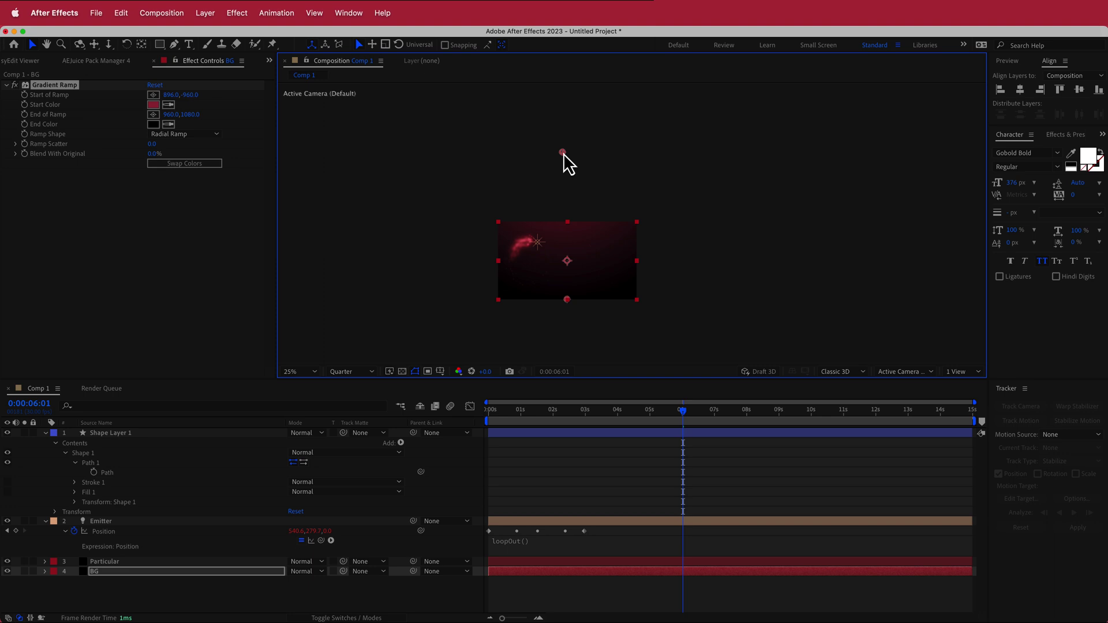
Place the End of Ramp at 960,1208 below the frame and fit the viewer
left_click(153, 114)
left_click(566, 327)
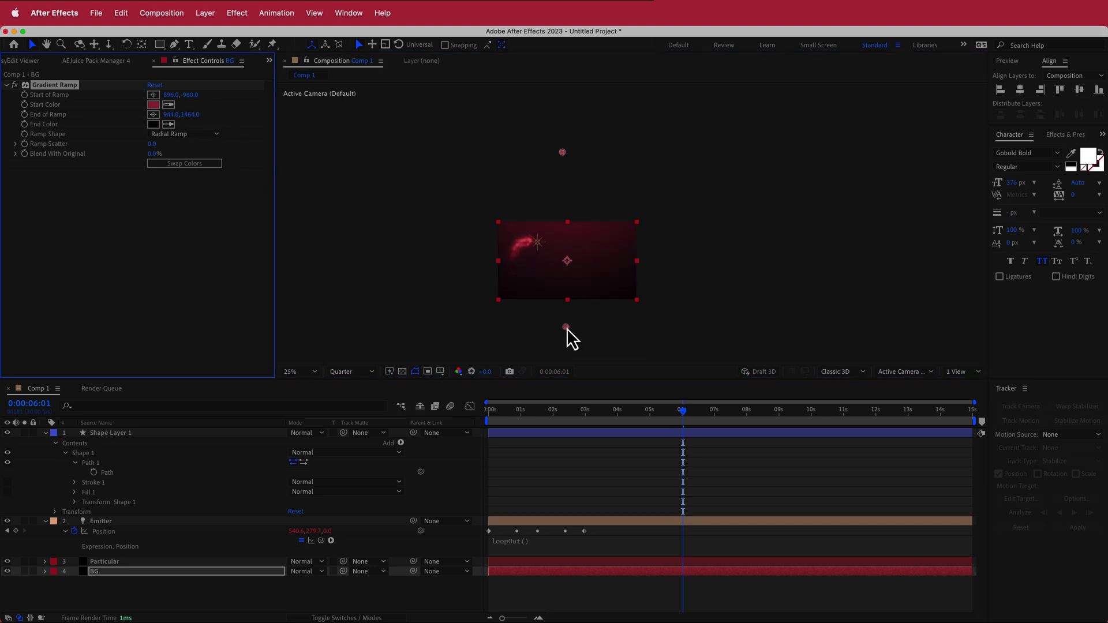
left_click_drag(568, 331, 569, 312)
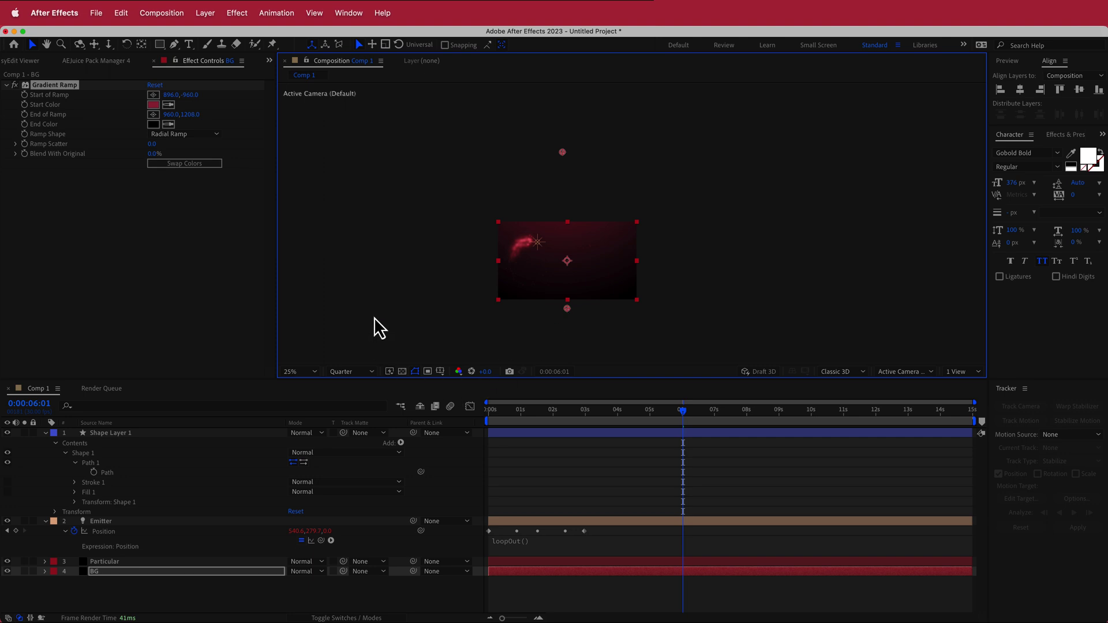
left_click(309, 371)
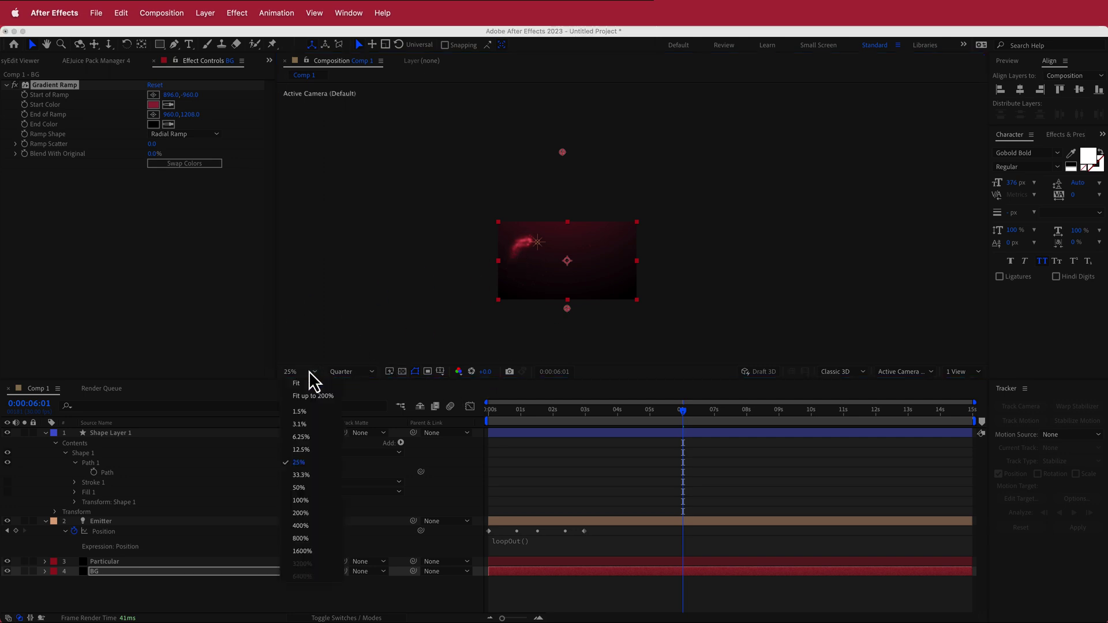
left_click(328, 393)
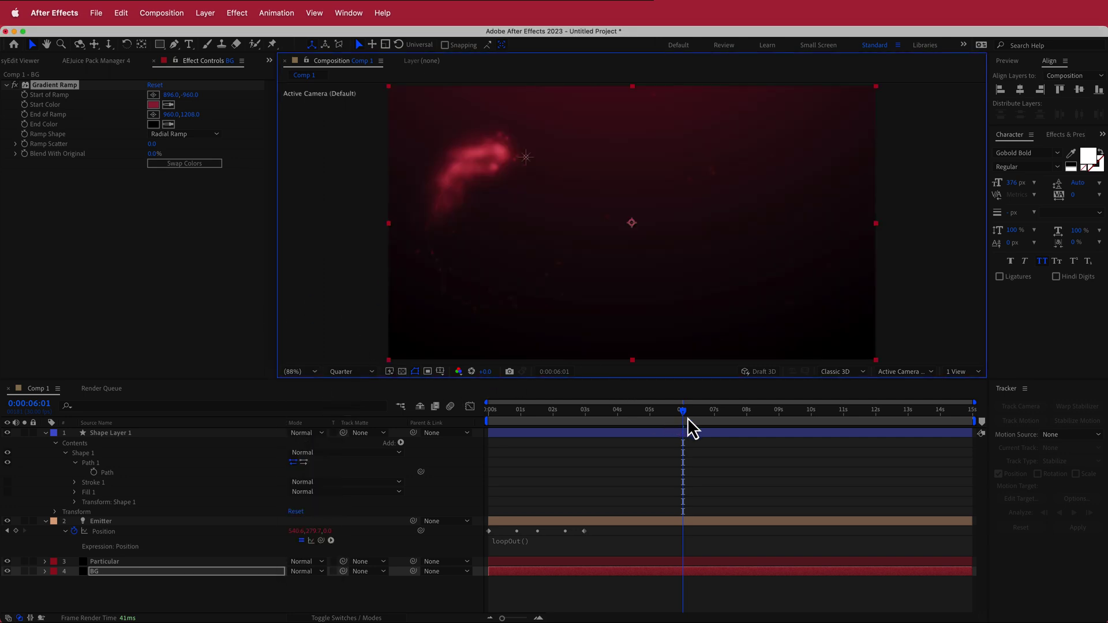
left_click_drag(687, 417, 626, 410)
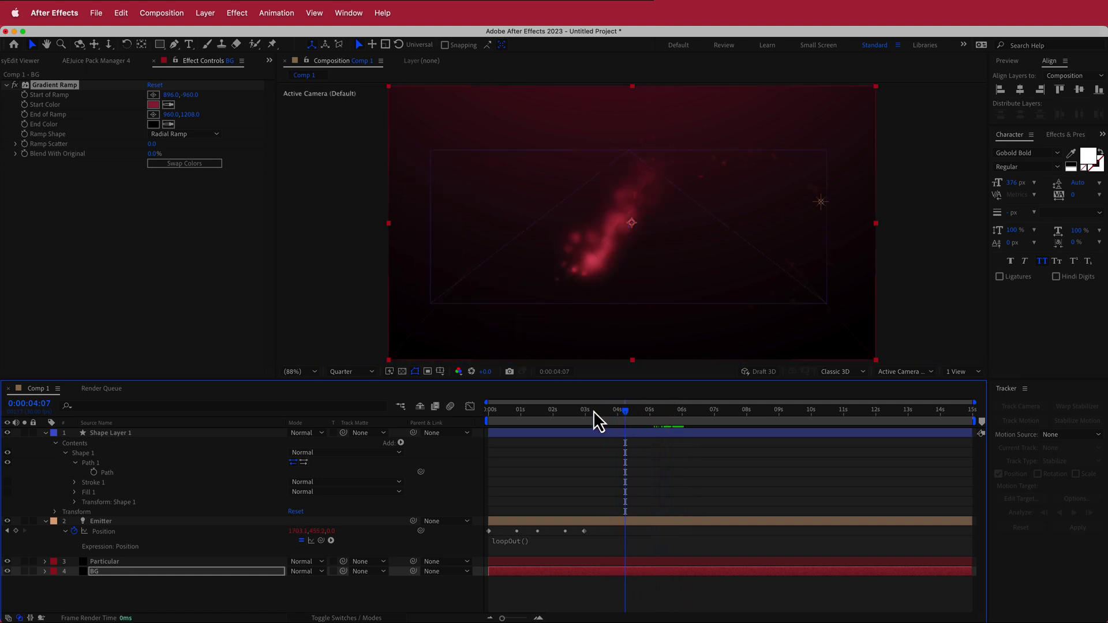
Add an adjustment layer at the top and delete the infinity-path shape layer
right_click(399, 434)
mouse_move(445, 446)
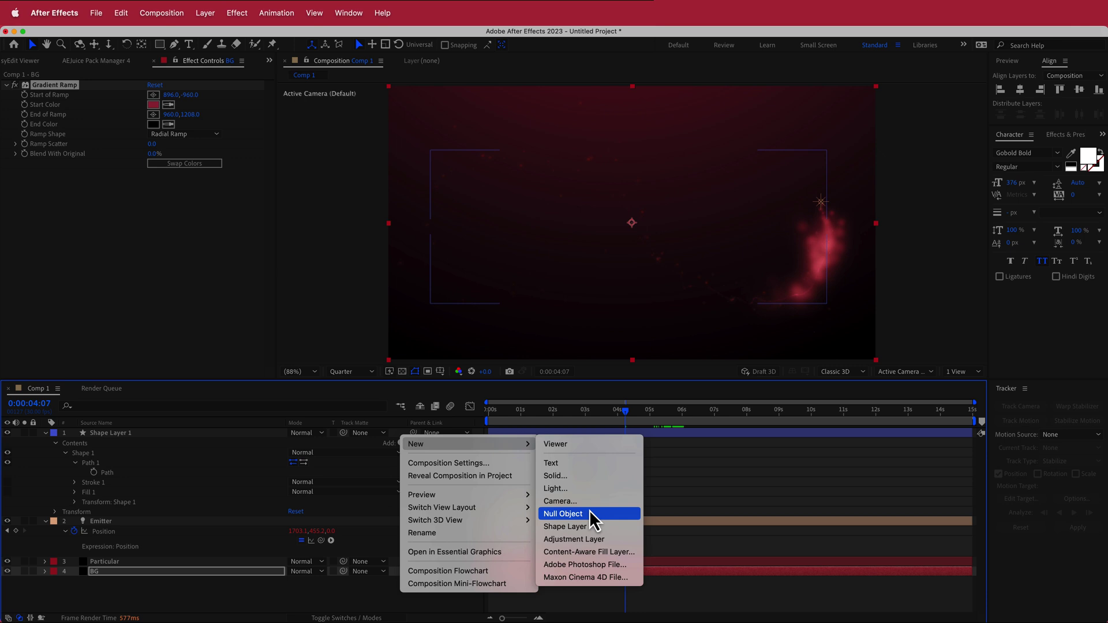
left_click(587, 538)
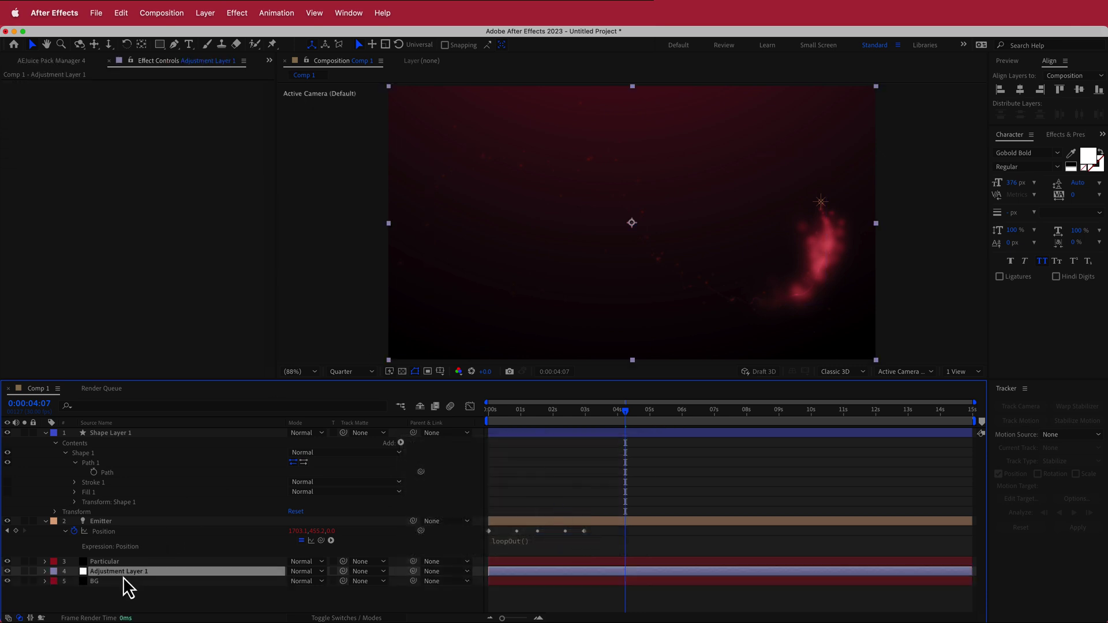
left_click_drag(122, 574, 117, 437)
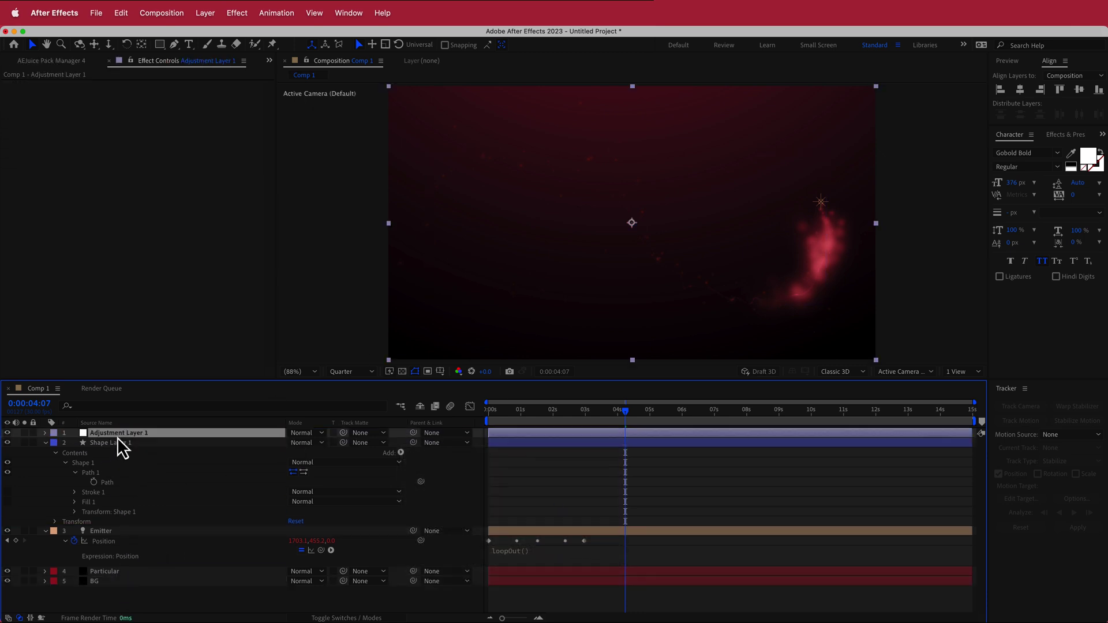
left_click(109, 441)
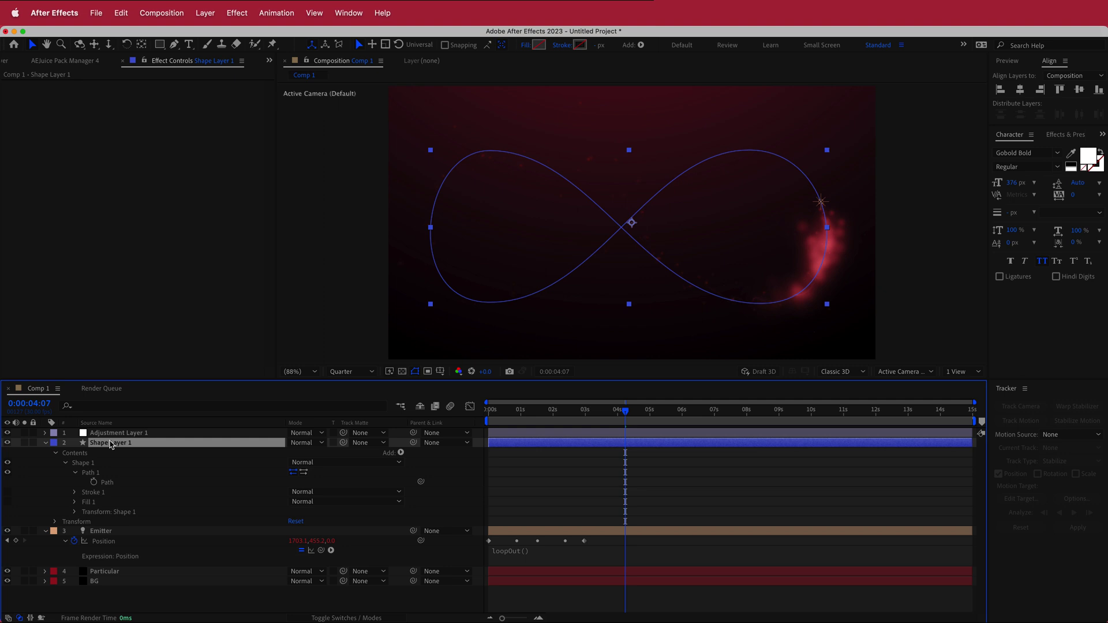
key("Delete")
Apply Noise to Adjustment Layer 1 with an Amount of 8%
left_click(118, 434)
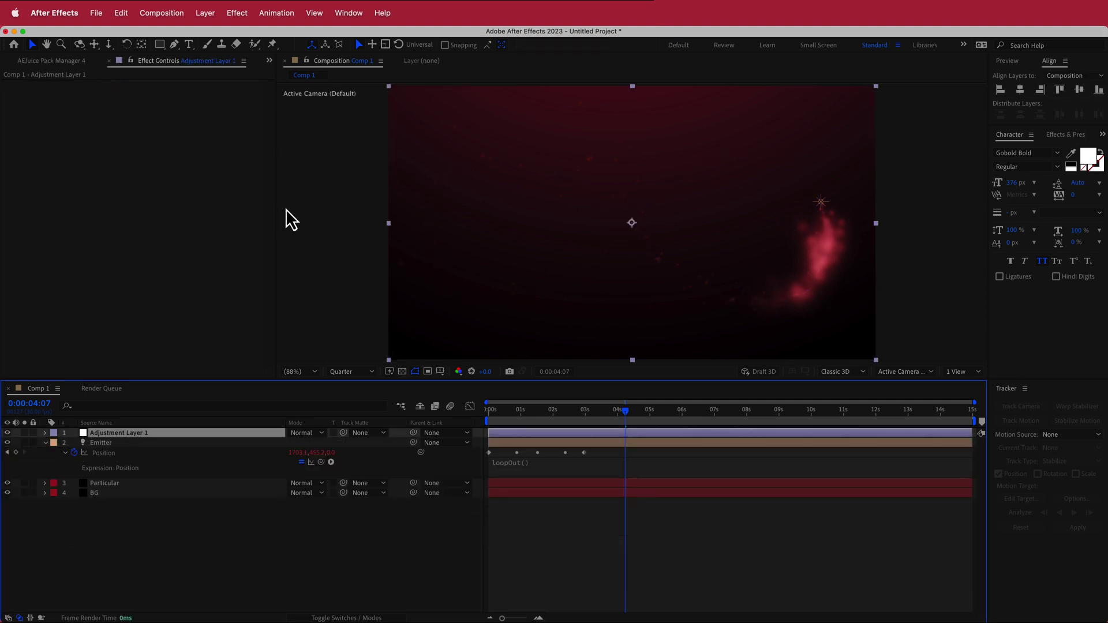
key("ctrl+space")
type("nois")
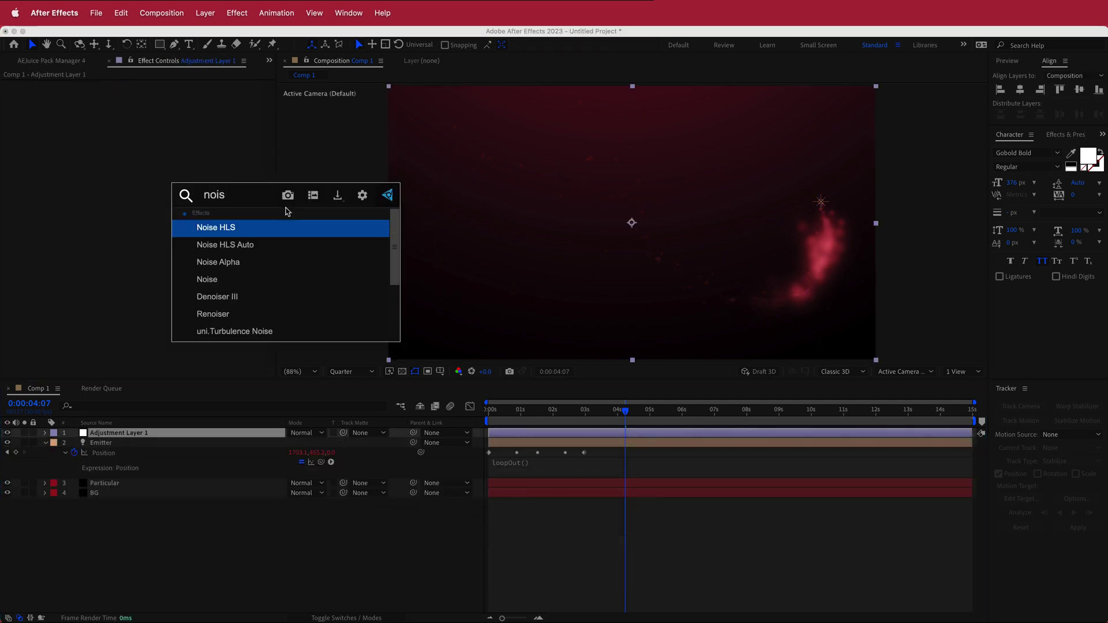
left_click(226, 280)
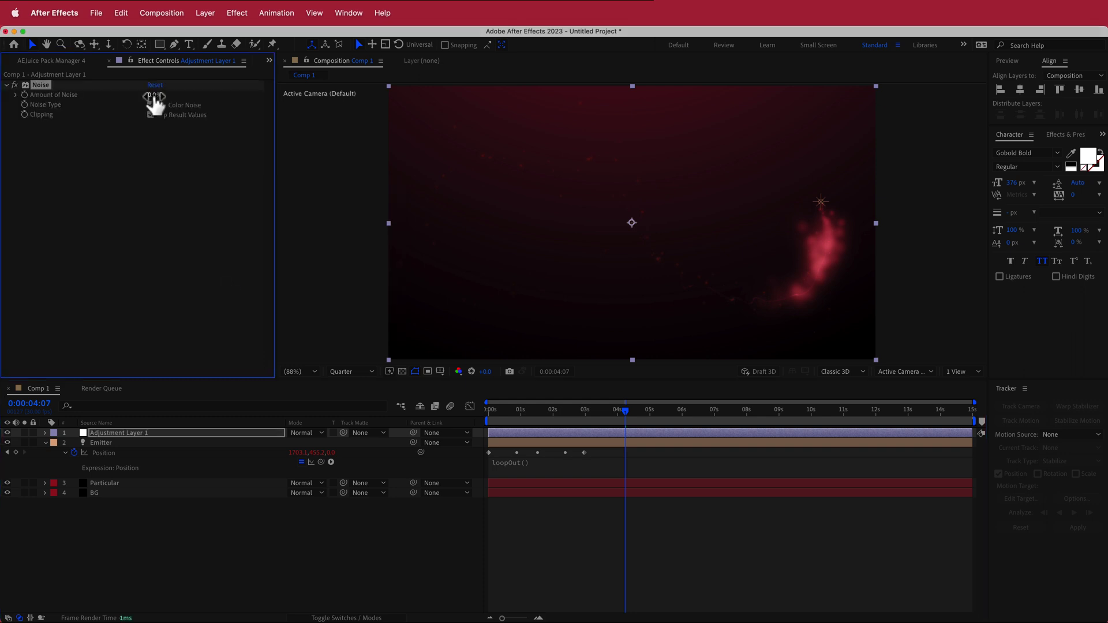
left_click(153, 95)
left_click_drag(624, 413, 587, 419)
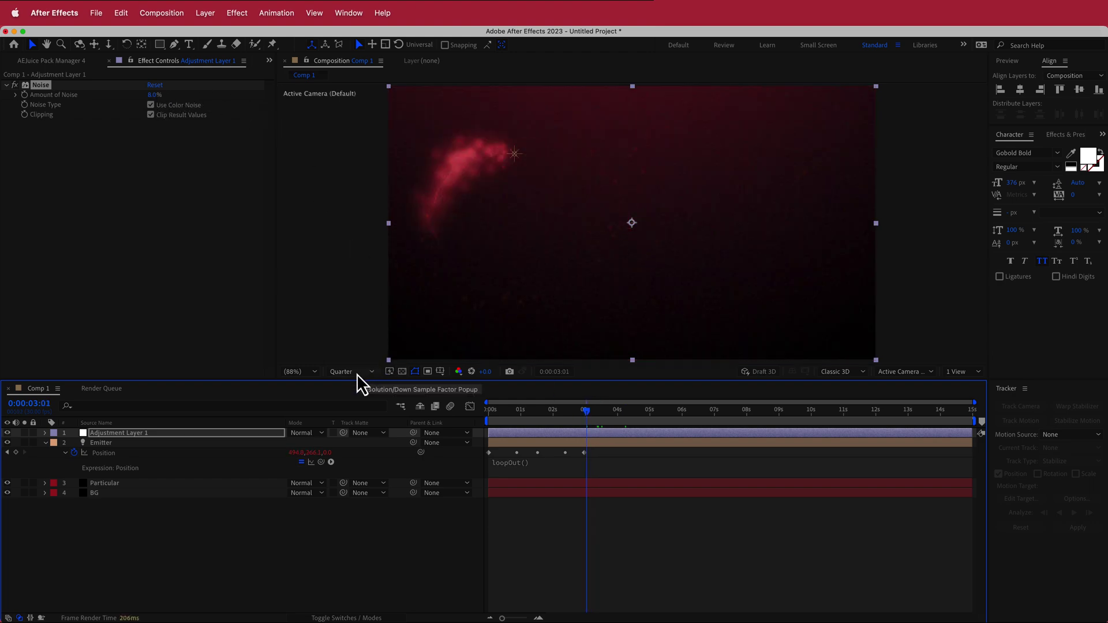
left_click(202, 528)
left_click(107, 483)
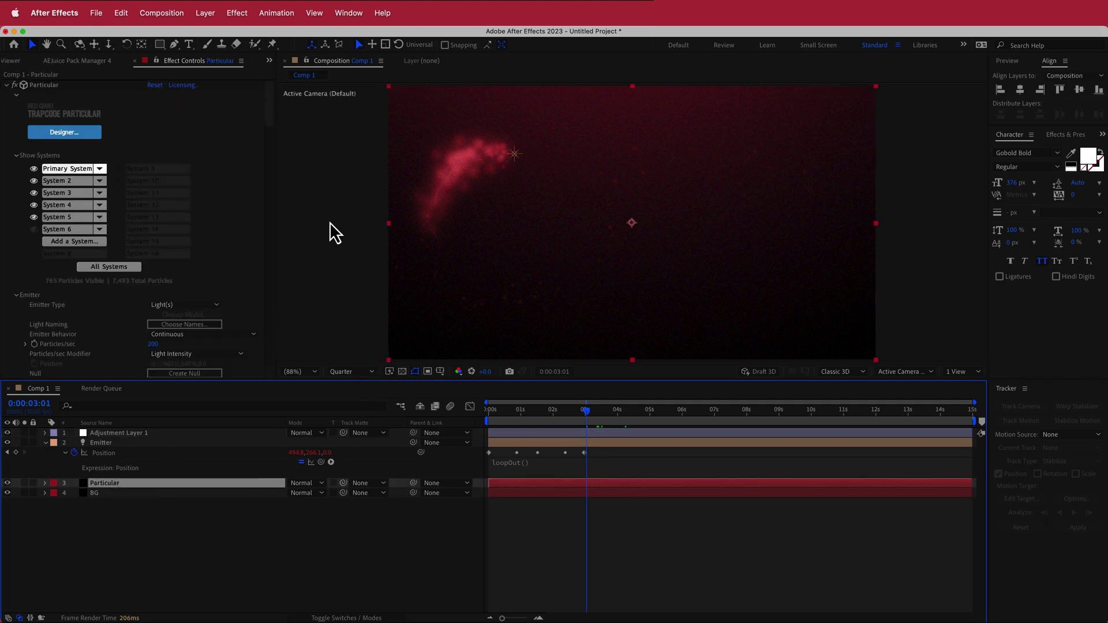
Apply Glow to Particular with Threshold 30%, Radius 20 and Intensity 0.4
key("ctrl+space")
type("glow")
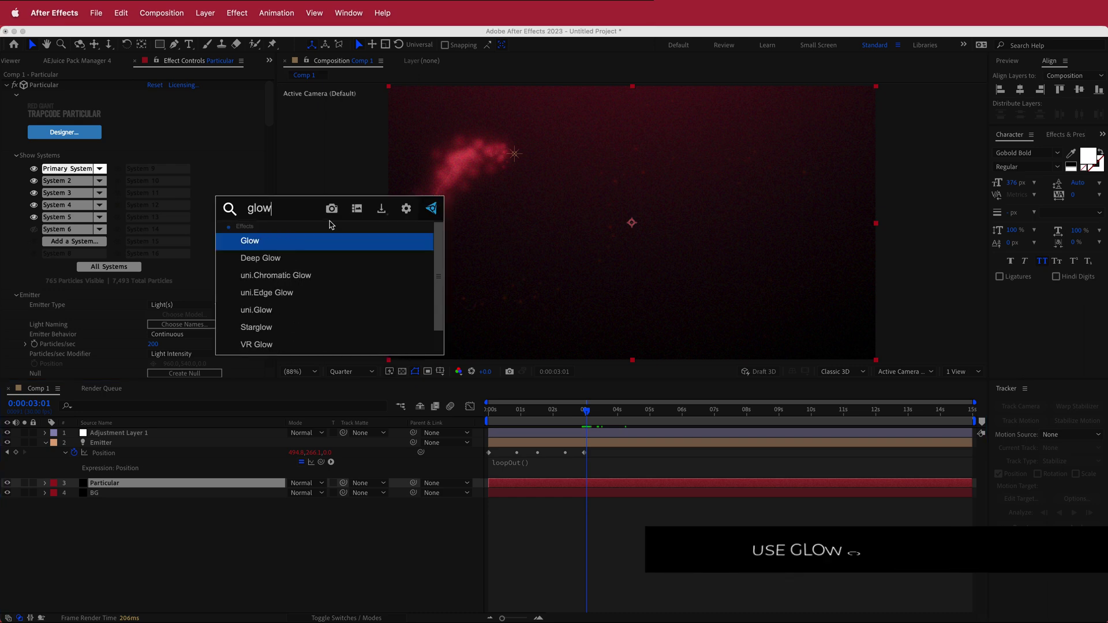
key("Return")
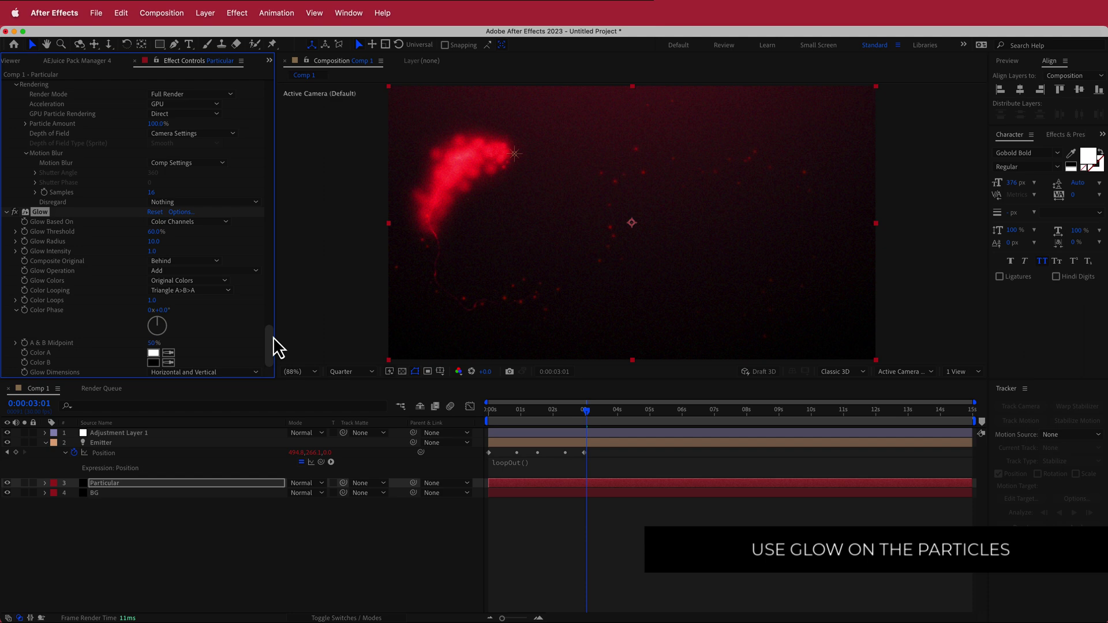
scroll(271, 348, "up", 1)
scroll(271, 347, "down", 1)
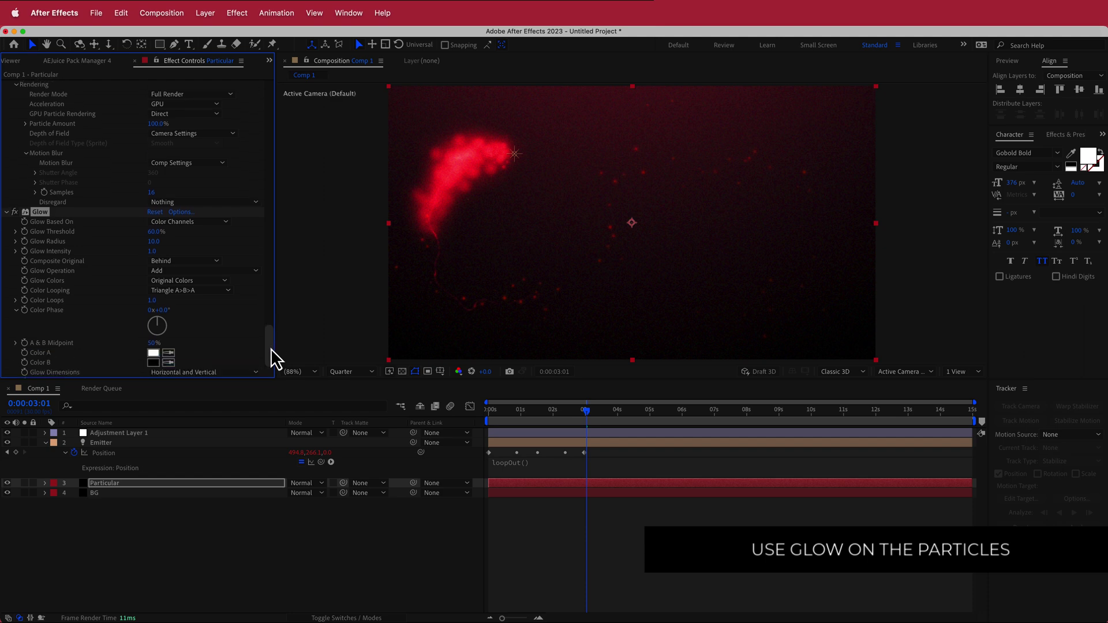
left_click(152, 251)
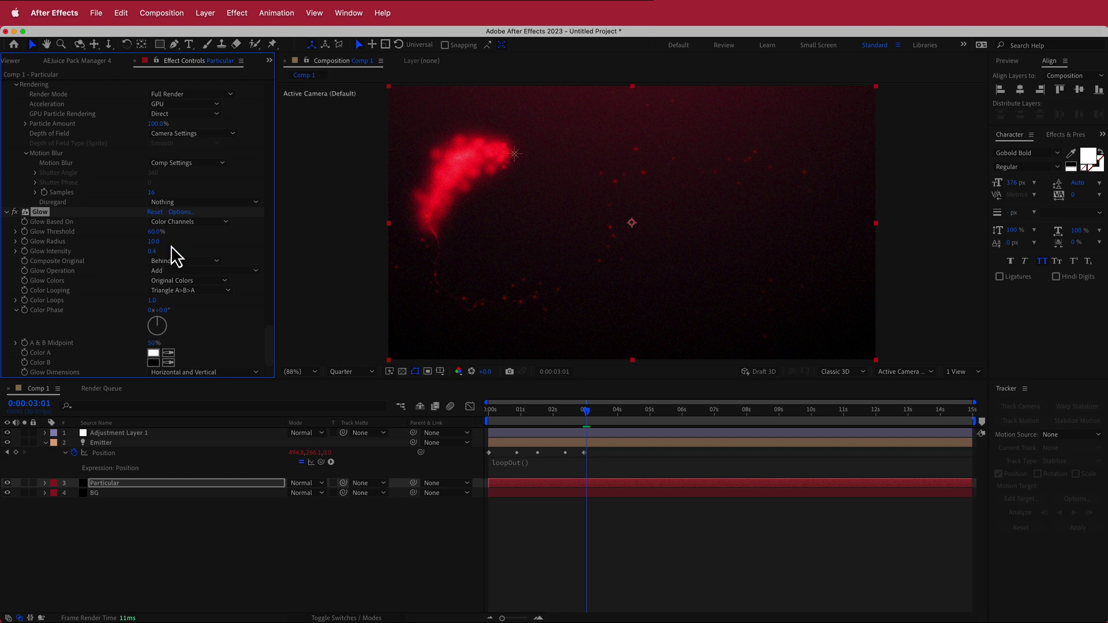
left_click(153, 241)
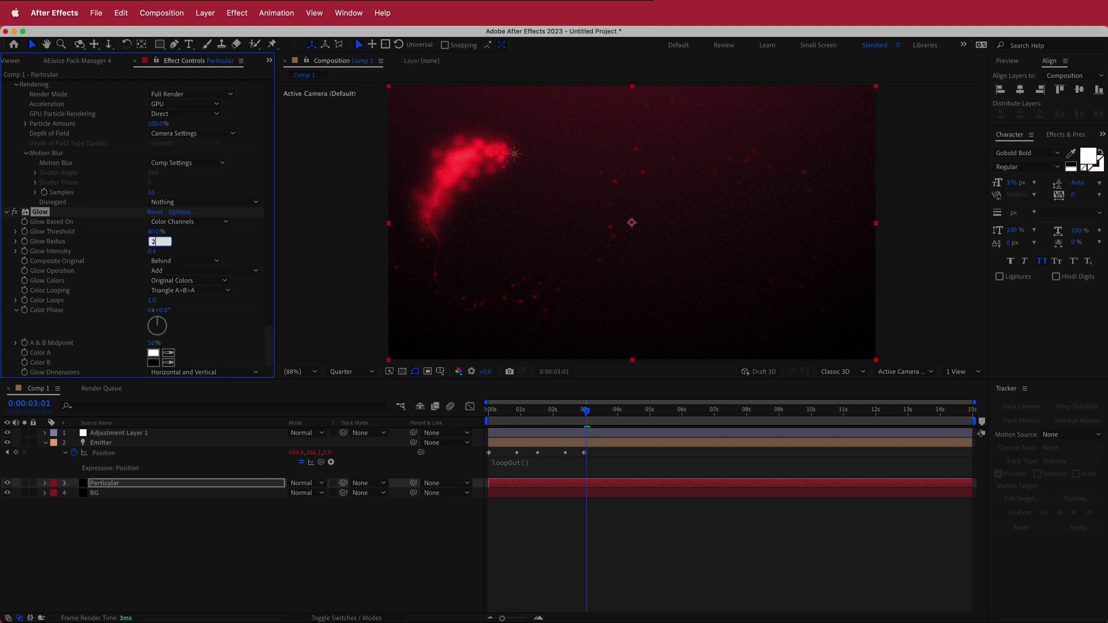
key("Return")
left_click(154, 232)
type("30")
key("Return")
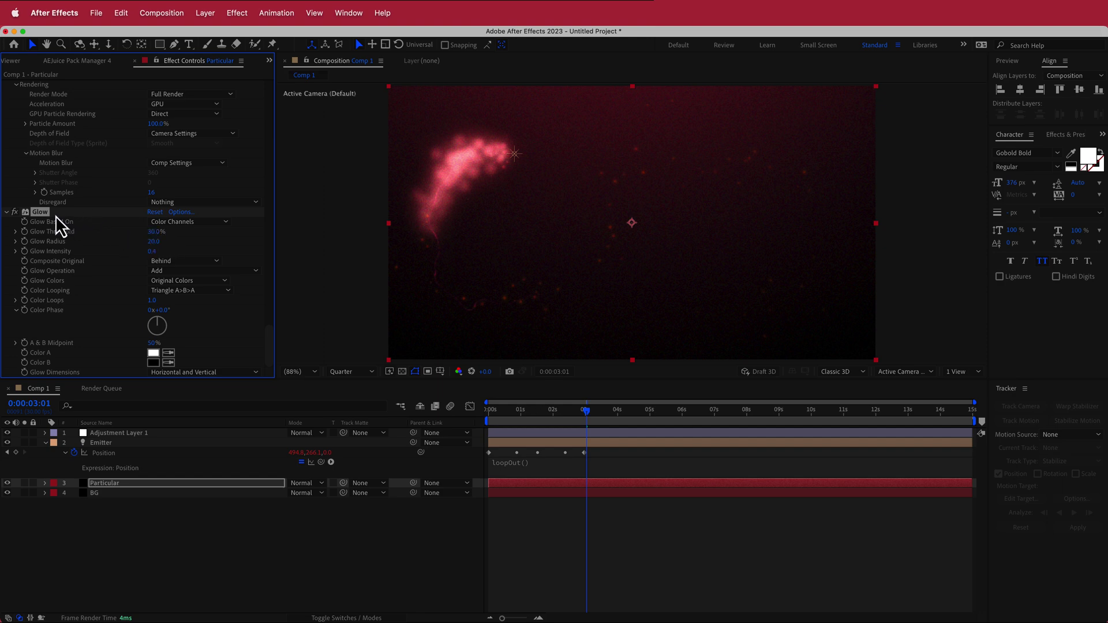
Duplicate the Glow and give Glow 2 a 60% threshold and 0.2 intensity
key("super+d")
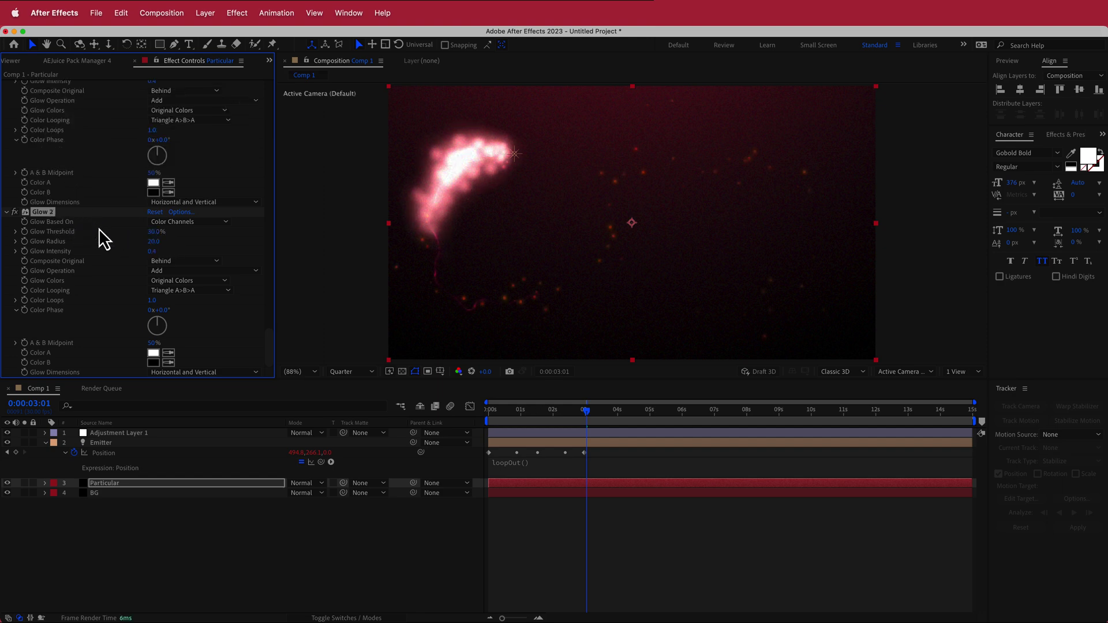
left_click(155, 231)
type("60")
key("Return")
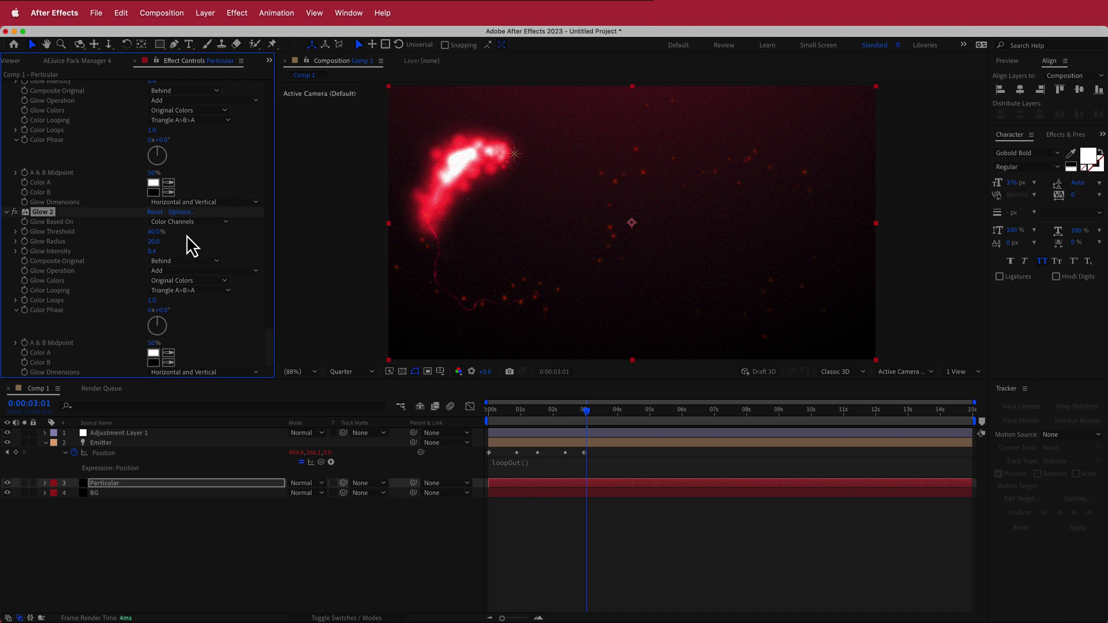
left_click(153, 252)
key("Return")
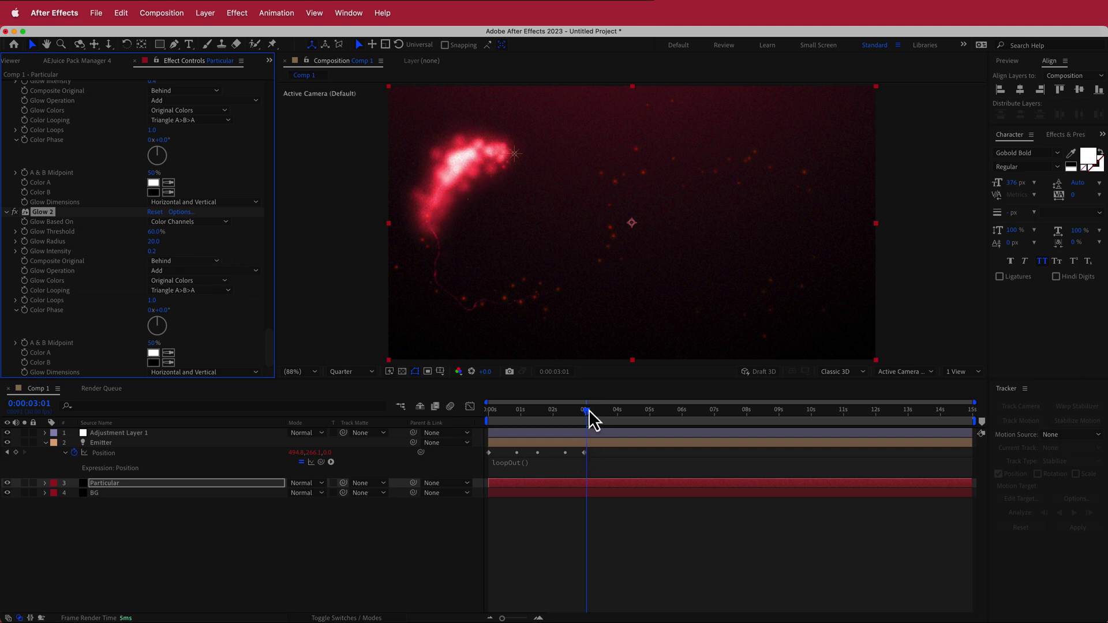
left_click_drag(588, 410, 666, 417)
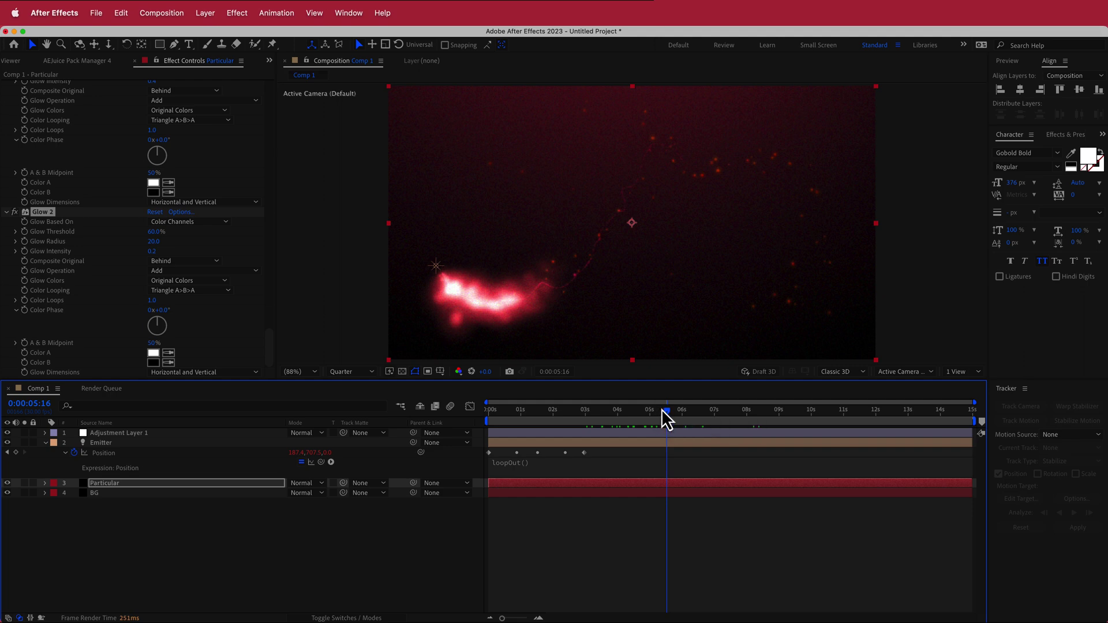
left_click_drag(664, 412, 781, 417)
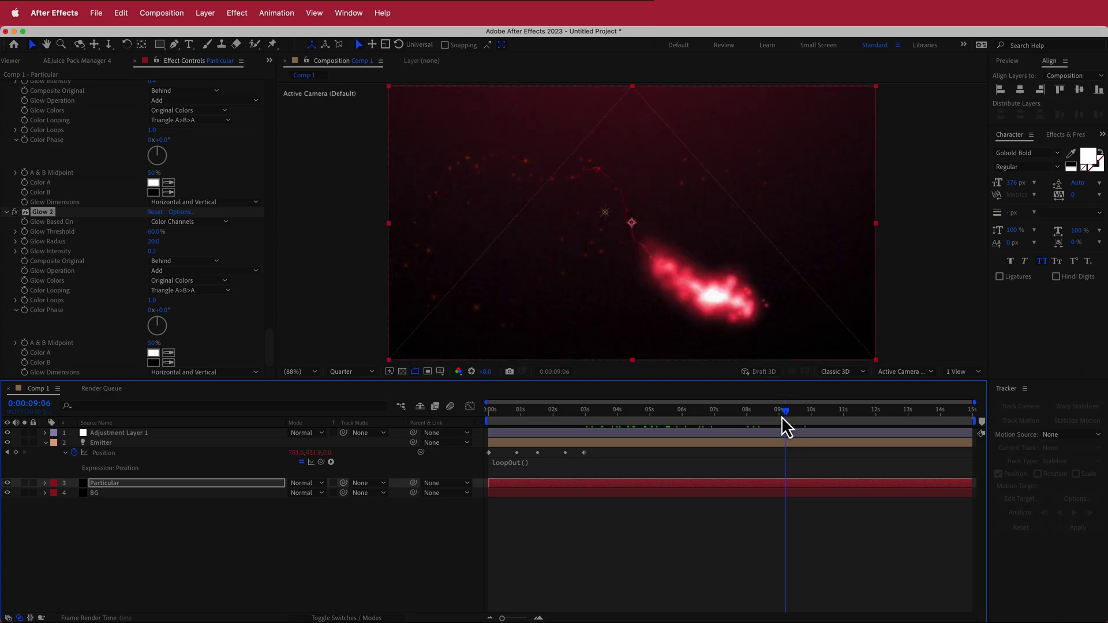